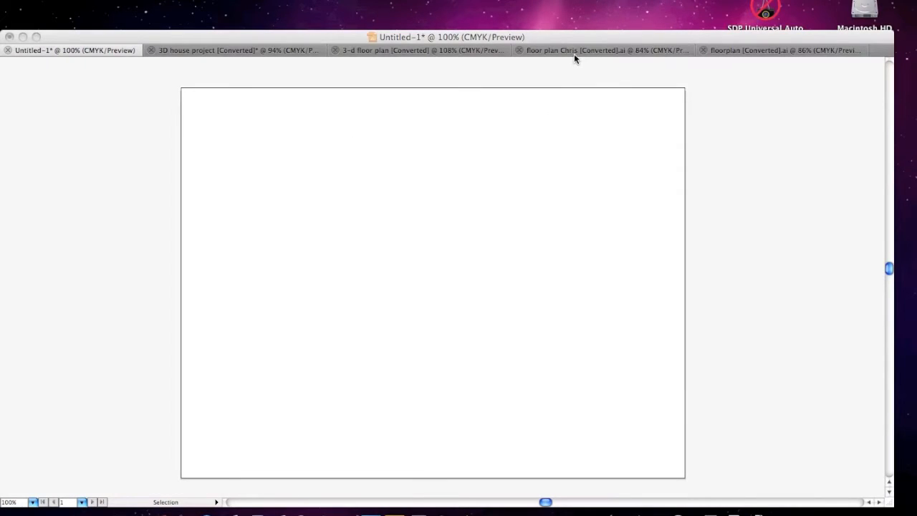
- Switch to the floorplan [Converted].ai document and examine its dining table, kitchen fixtures and living room furniture up close
click(737, 52)
click(737, 51)
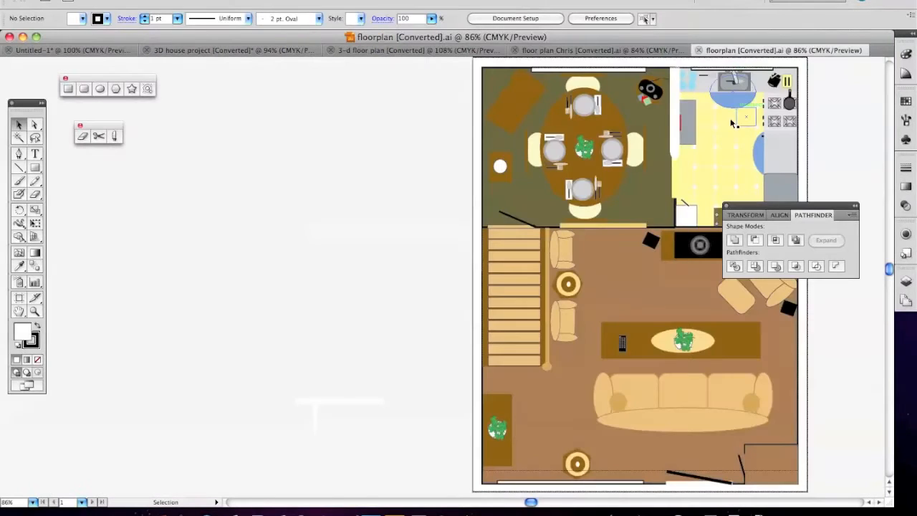
drag(362, 293, 230, 288)
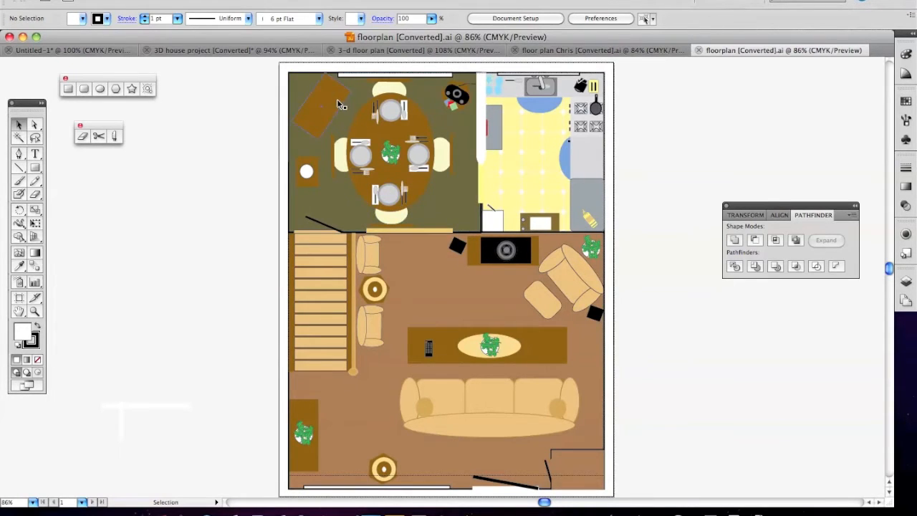
key(super+space)
drag(335, 90, 453, 222)
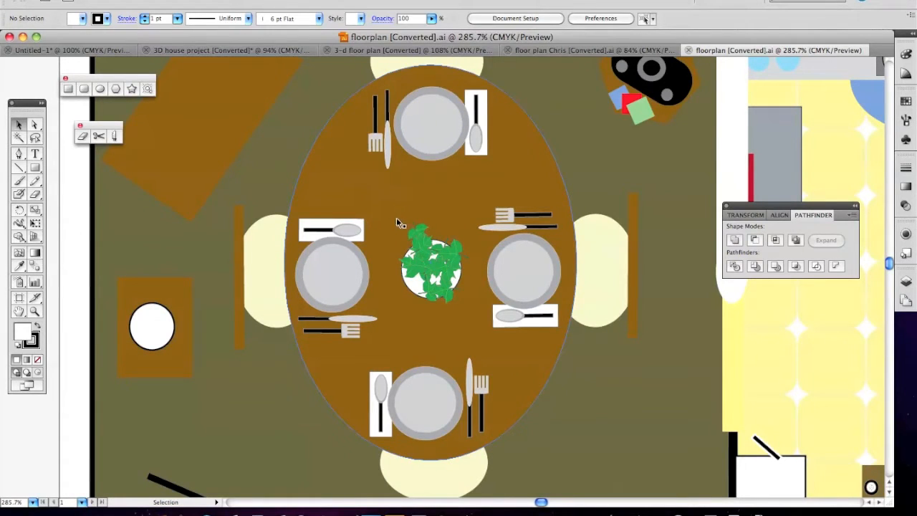
key(space)
drag(446, 190, 14, 224)
drag(387, 216, 262, 260)
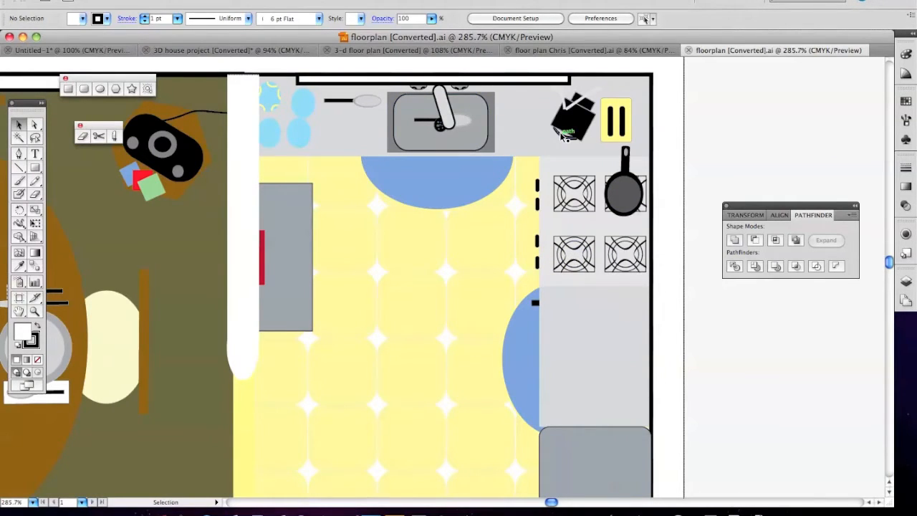
key(space)
drag(420, 326, 512, 118)
drag(449, 339, 540, 68)
drag(465, 304, 422, 223)
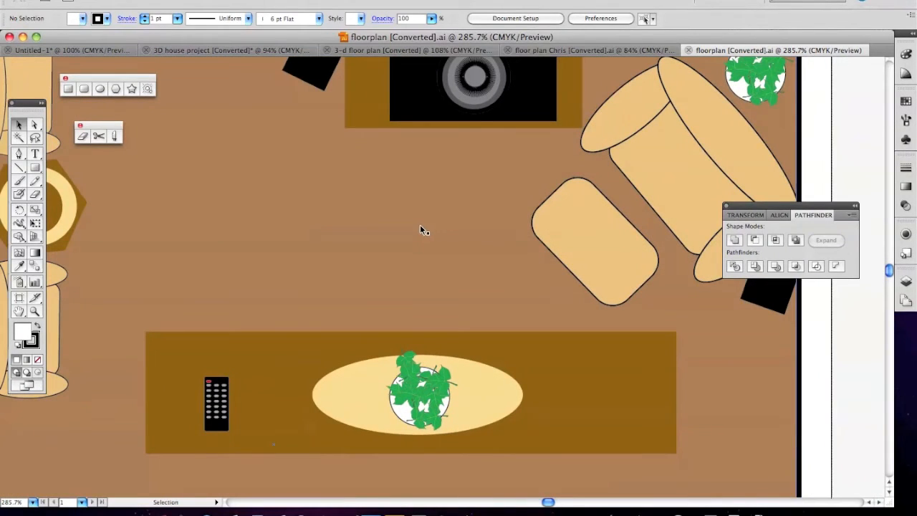
- Close the Pathfinder panel and examine the living room's coffee table, sofa and remote control, ending on the whole plan
click(726, 206)
key(space)
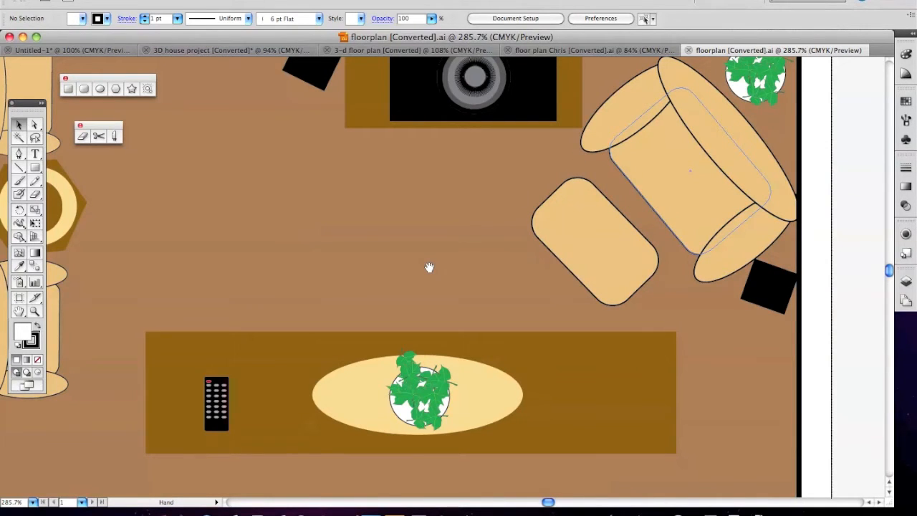
drag(440, 276, 537, 111)
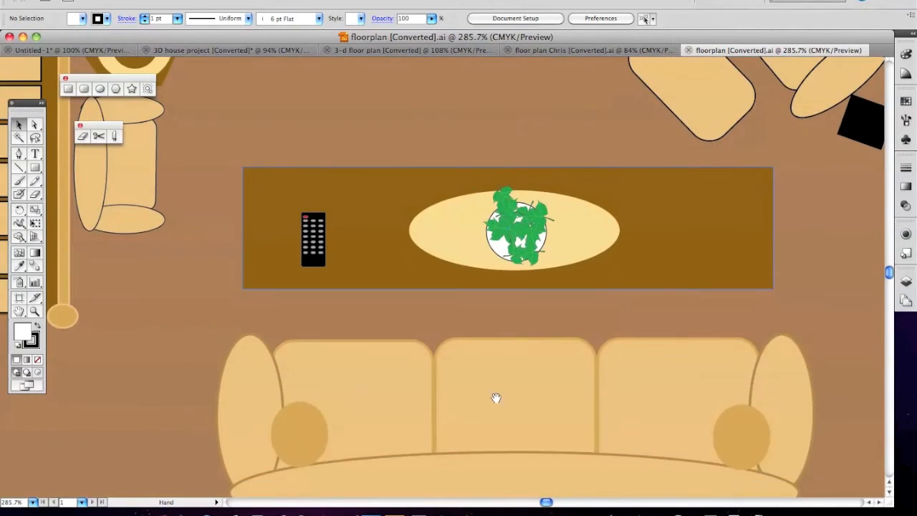
key(space)
drag(499, 395, 495, 269)
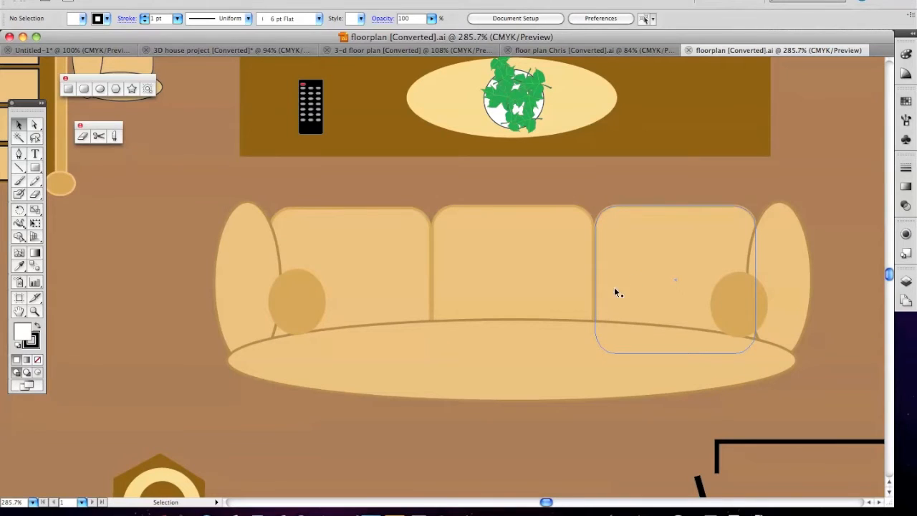
key(space)
drag(564, 298, 554, 387)
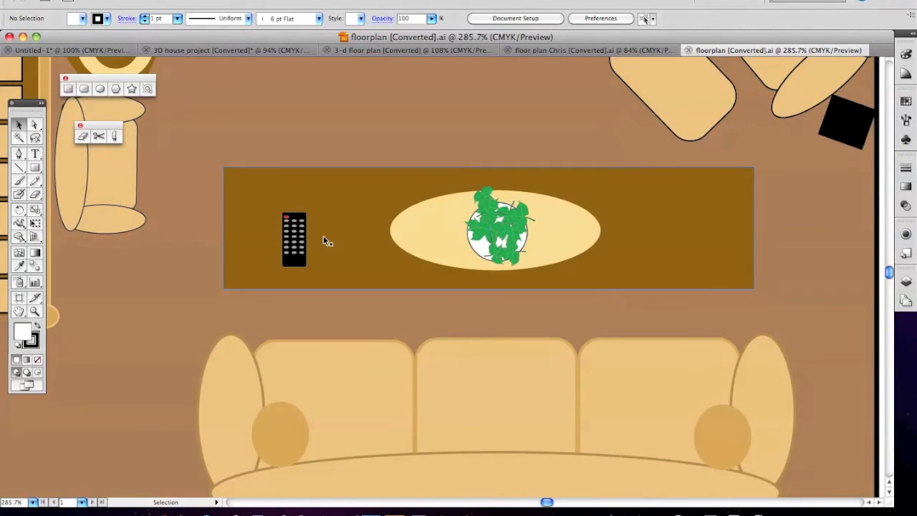
key(space)
drag(275, 327, 436, 235)
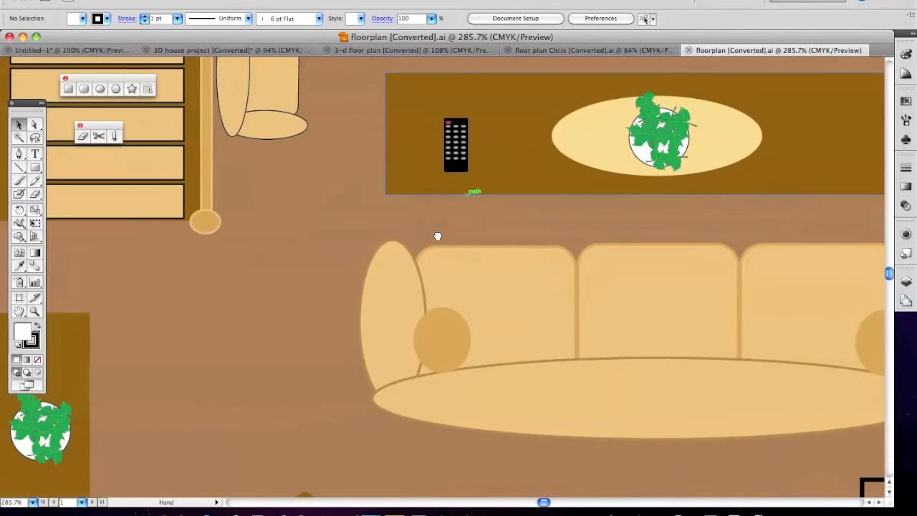
key(super+space)
drag(430, 108, 480, 221)
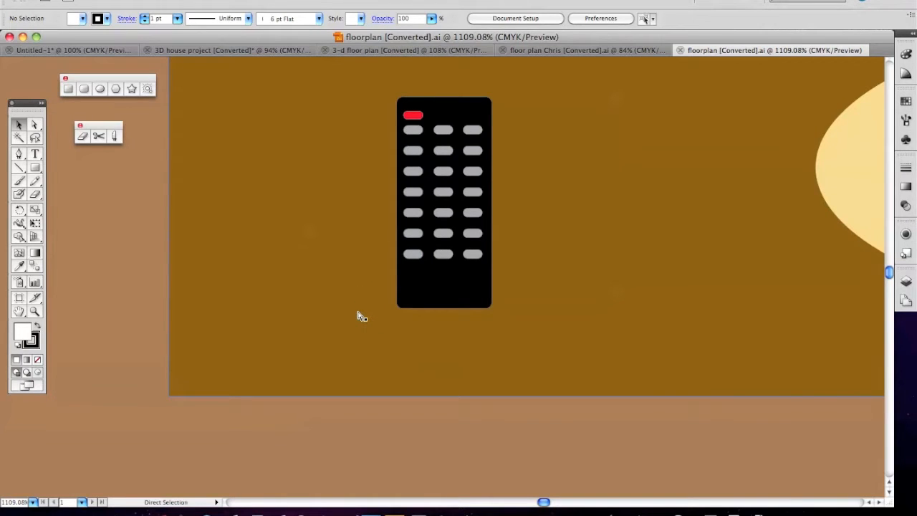
key(super+0)
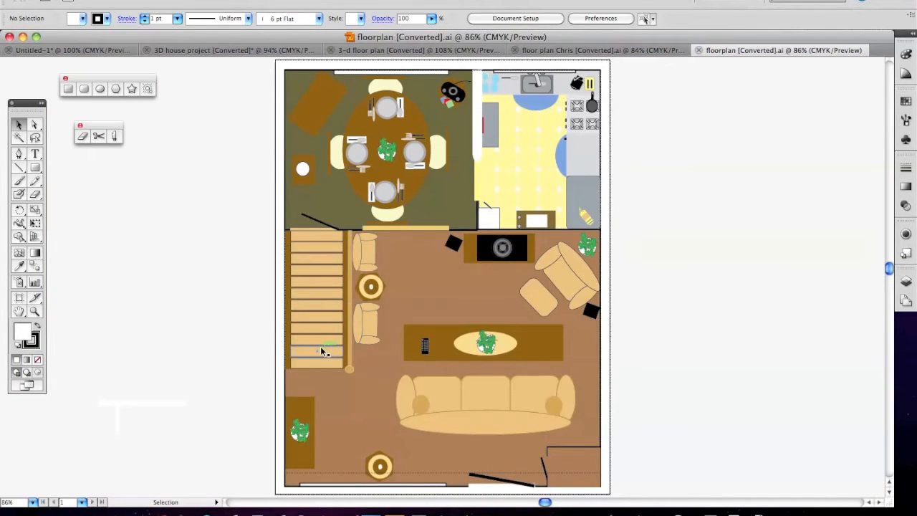
- Switch to the sample floor plan with the blue dining room and examine its overall layout and the stove's burners
click(589, 50)
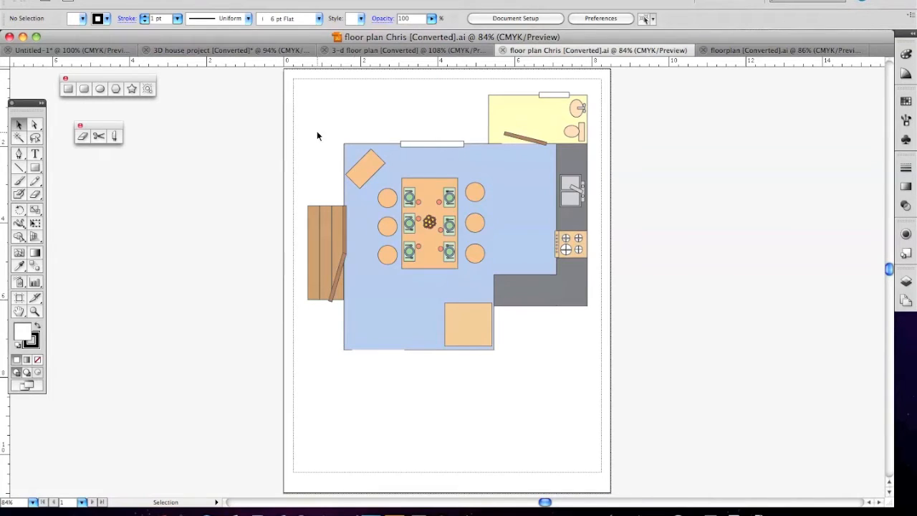
key(z)
drag(299, 120, 621, 377)
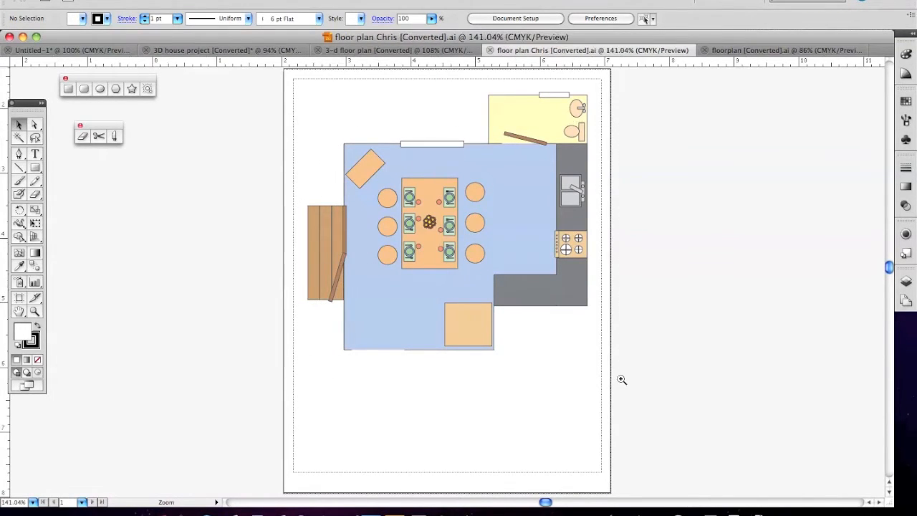
key(v)
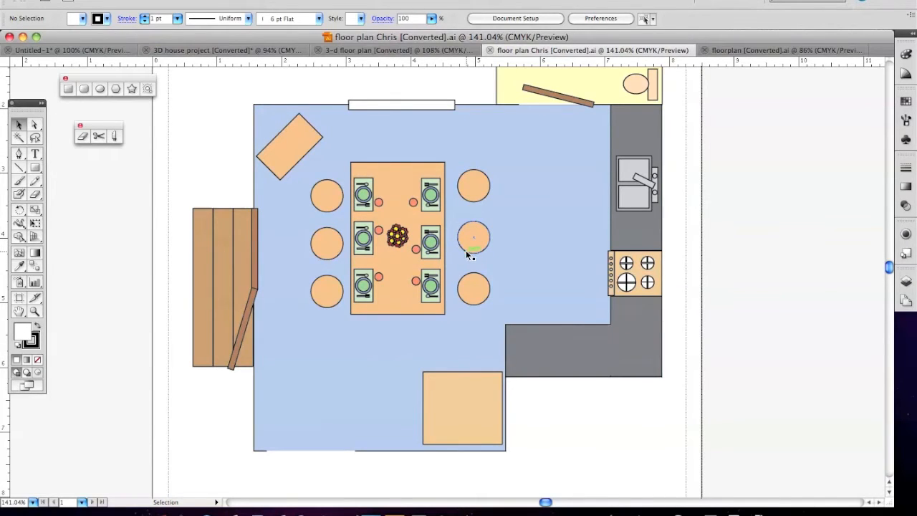
key(z)
drag(588, 141, 675, 242)
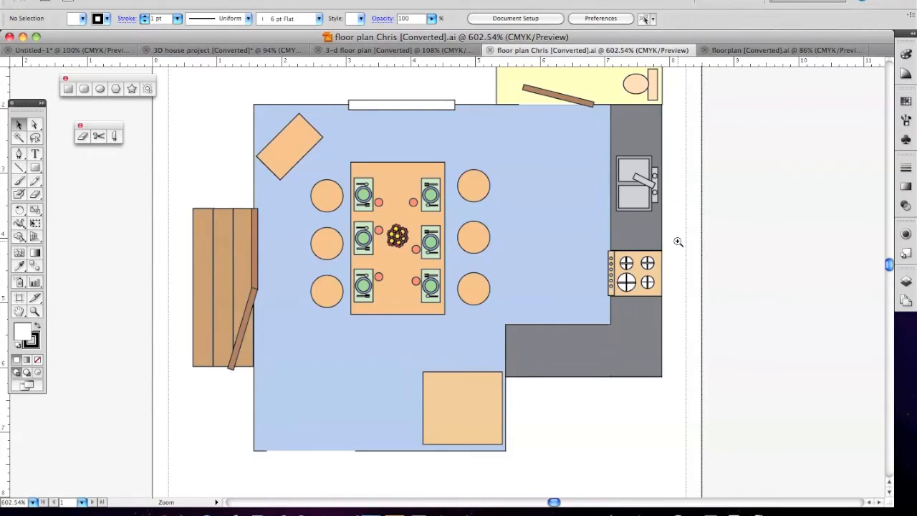
key(space)
drag(503, 372, 523, 191)
drag(520, 321, 528, 198)
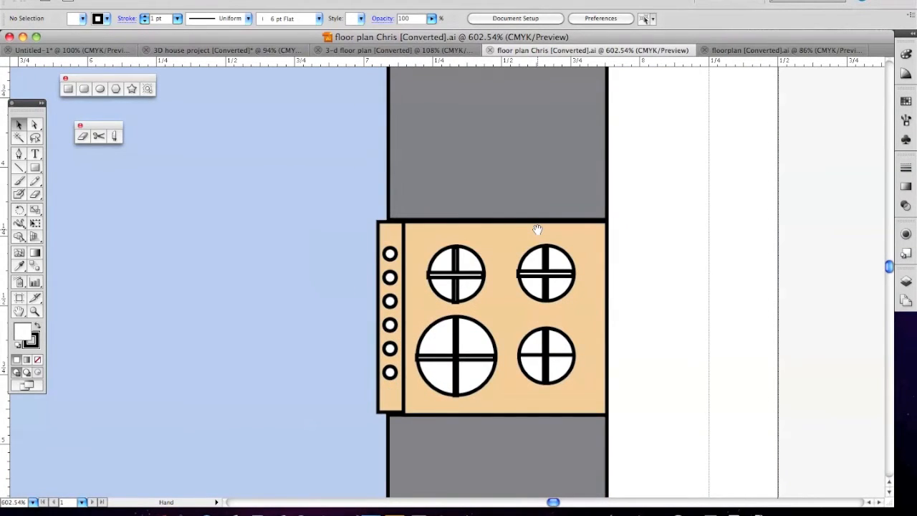
key(ctrl+0)
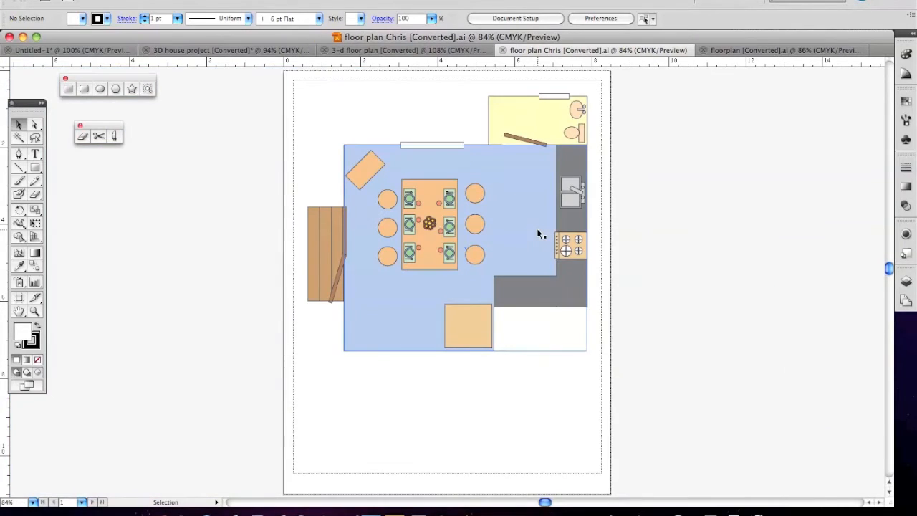
- Examine the bathroom, dining table place settings and stairs of the blue-floored plan, ending on the whole artboard
key(ctrl+space)
drag(475, 84, 608, 171)
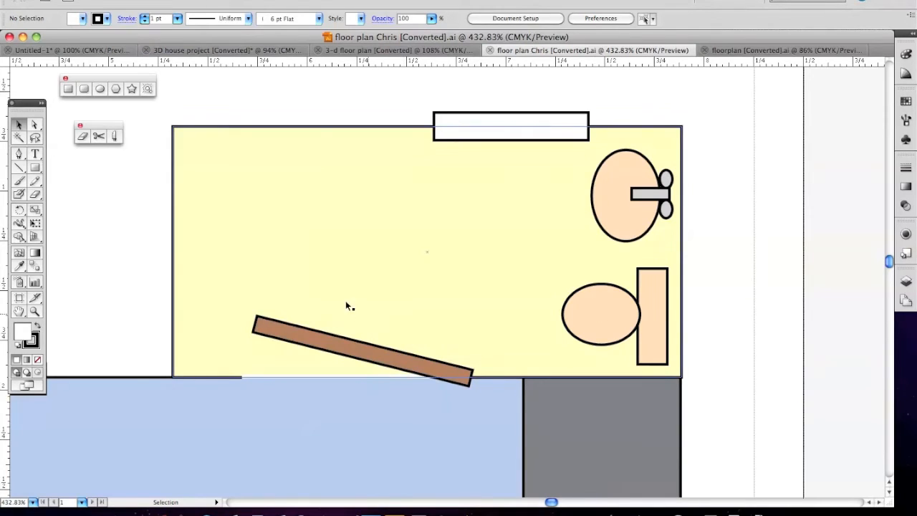
key(space)
drag(375, 360, 527, 153)
drag(406, 341, 524, 239)
drag(367, 353, 491, 246)
drag(386, 362, 469, 264)
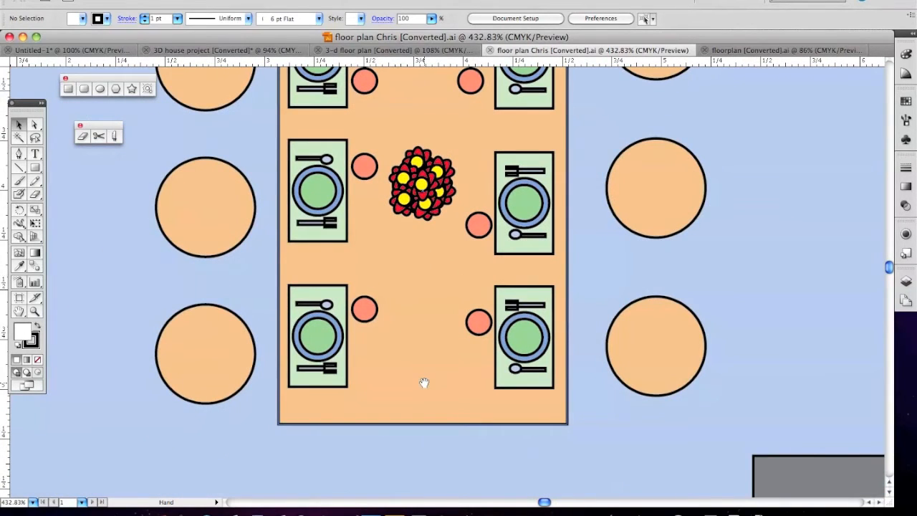
drag(424, 383, 568, 240)
drag(331, 369, 497, 352)
drag(336, 291, 569, 336)
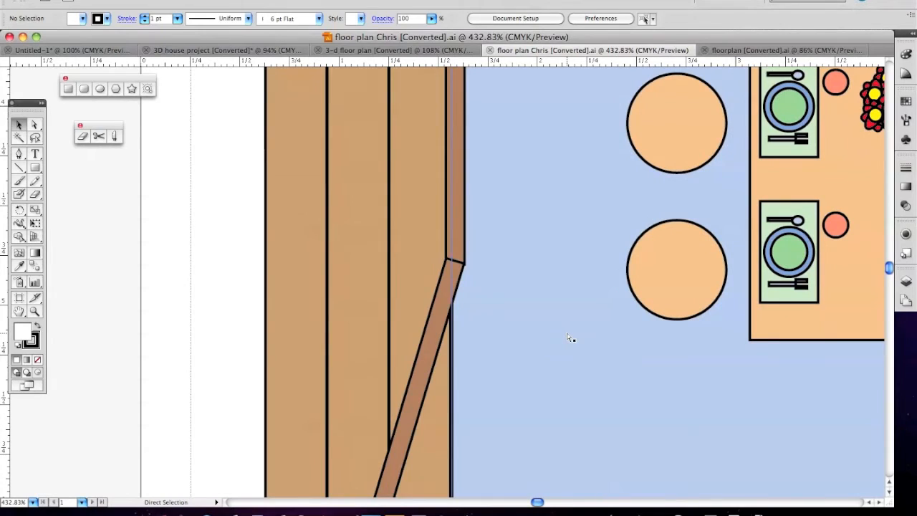
key(super+0)
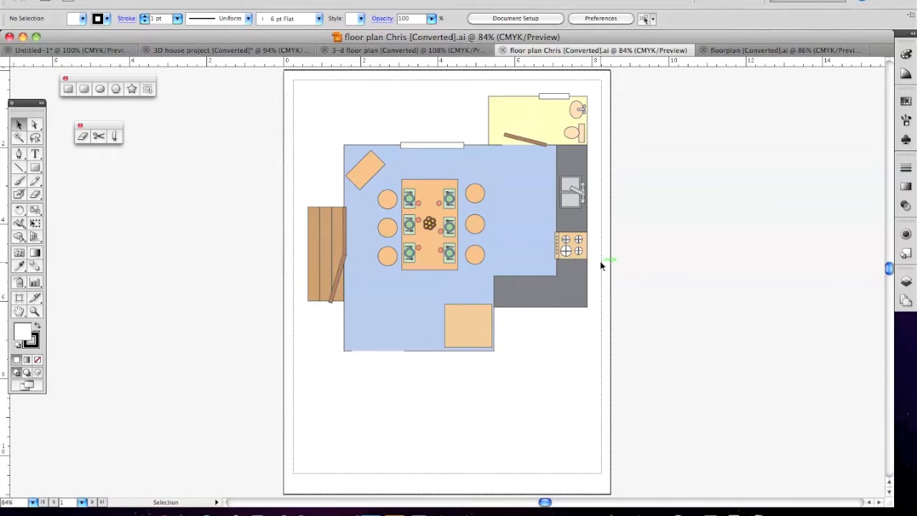
- In the blank Untitled-1 document, draw a room rectangle about 3.44 by 3.10 in on the artboard's upper left area
click(97, 51)
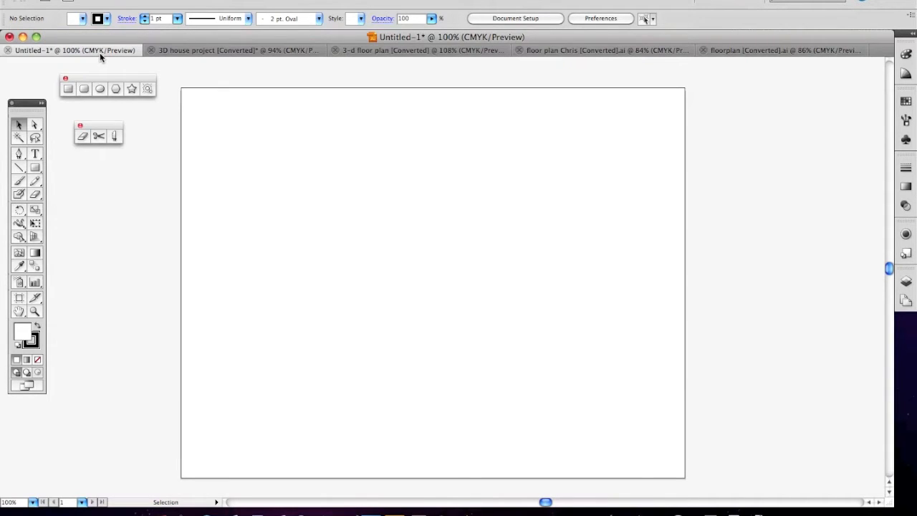
click(39, 169)
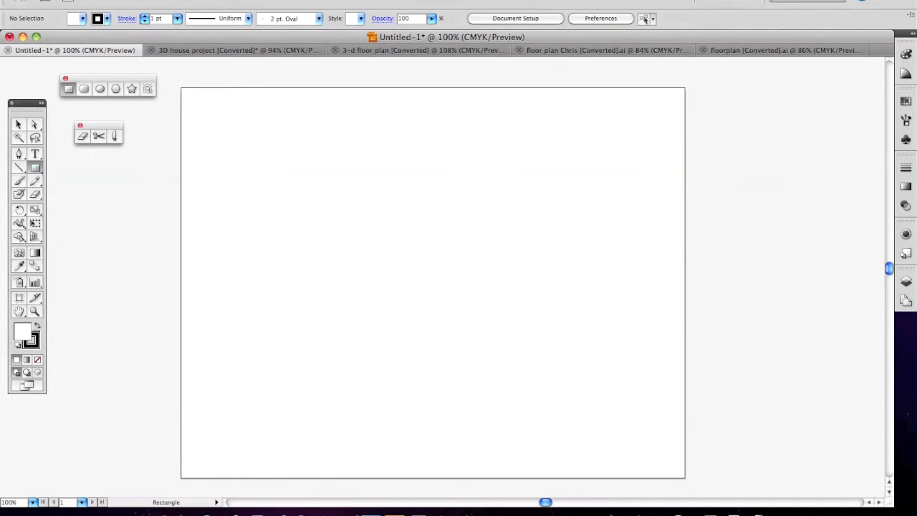
mouse_move(260, 148)
mouse_down()
mouse_move(263, 189)
mouse_move(417, 290)
mouse_up()
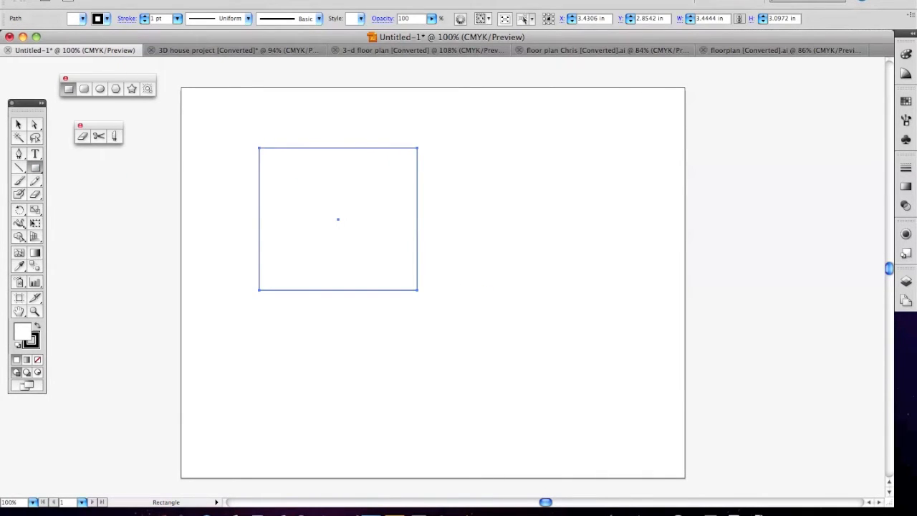
- Draw a larger rectangle about 3.76 by 3.44 in around the first one, send it backward and deselect it
drag(252, 139, 425, 298)
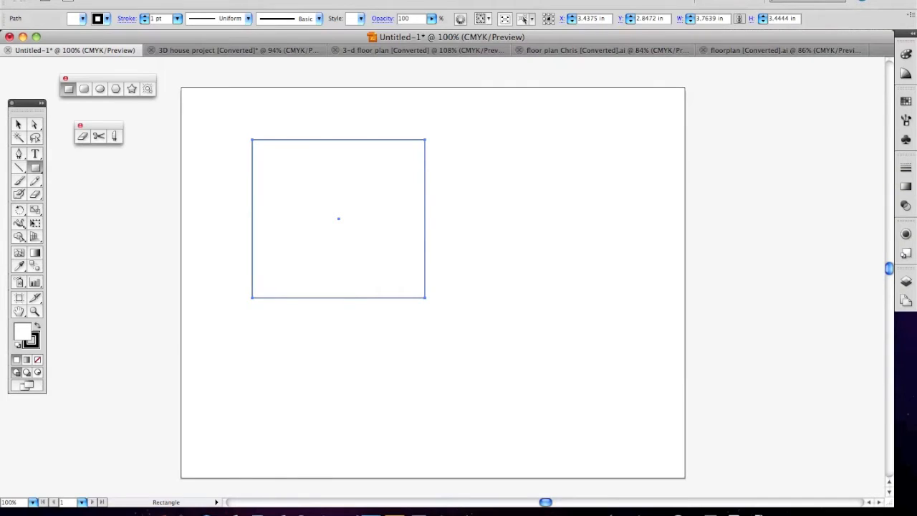
key(super+bracketleft)
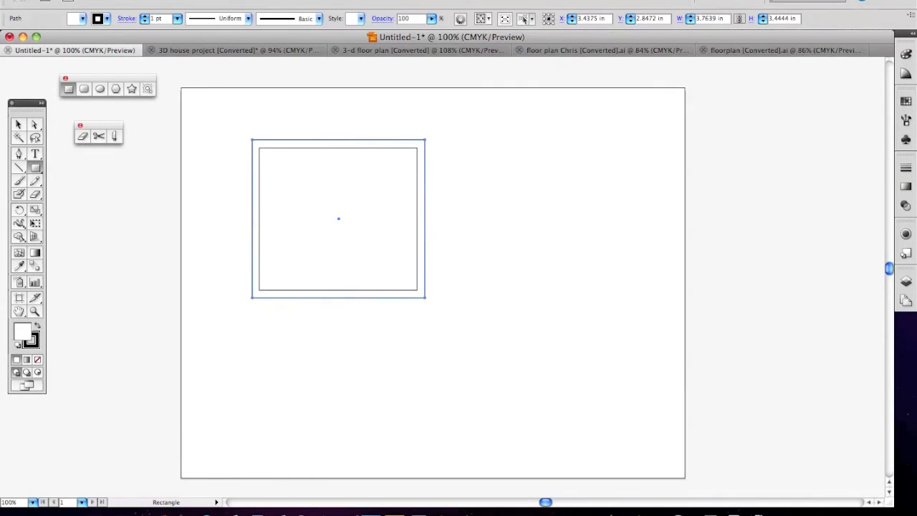
key(v)
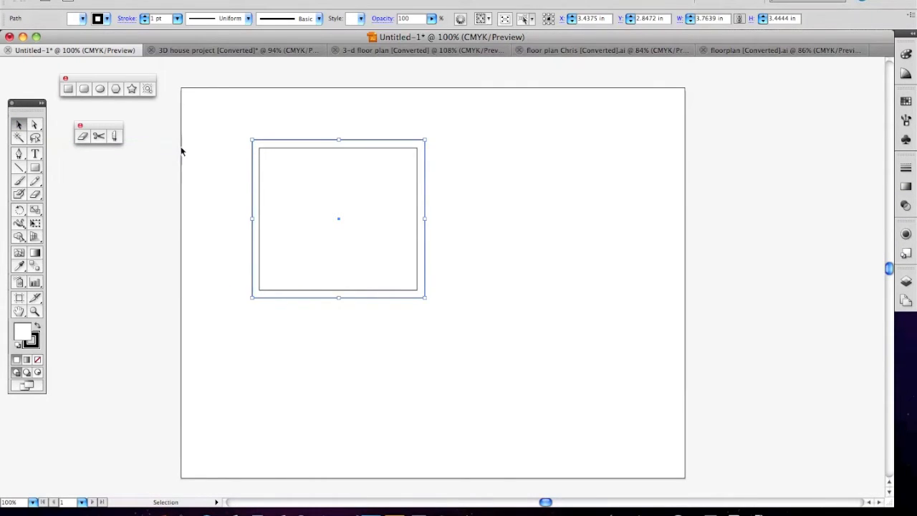
click(223, 121)
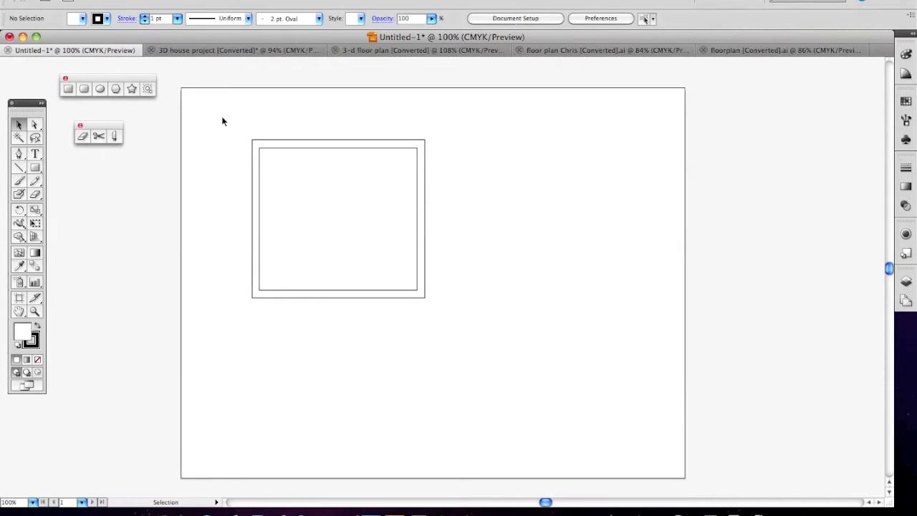
- Enlarge the inner rectangle to about 3.57 by 3.22 in and nudge it right to even out the wall thickness
click(417, 220)
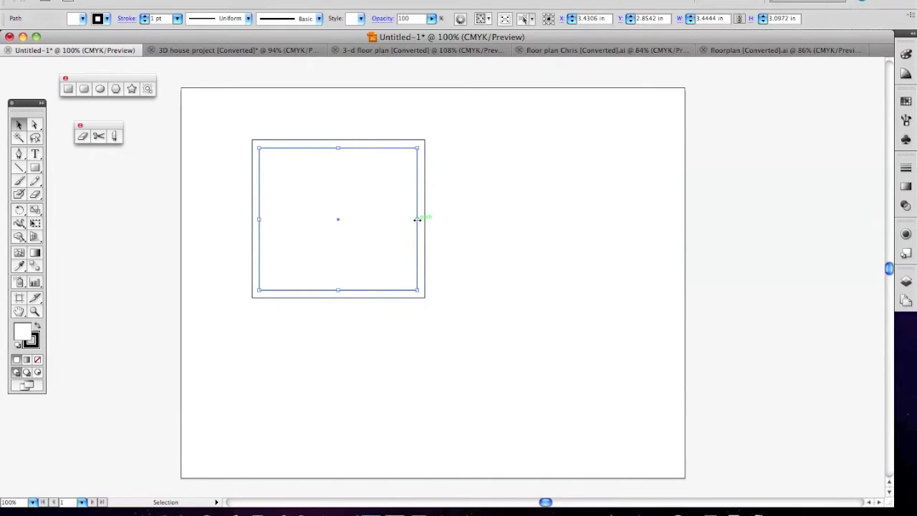
drag(417, 220, 420, 220)
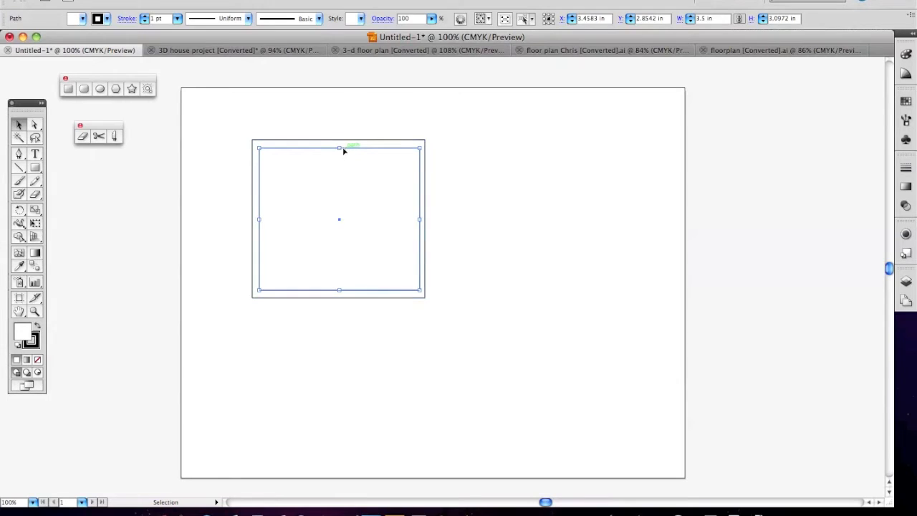
drag(339, 148, 341, 145)
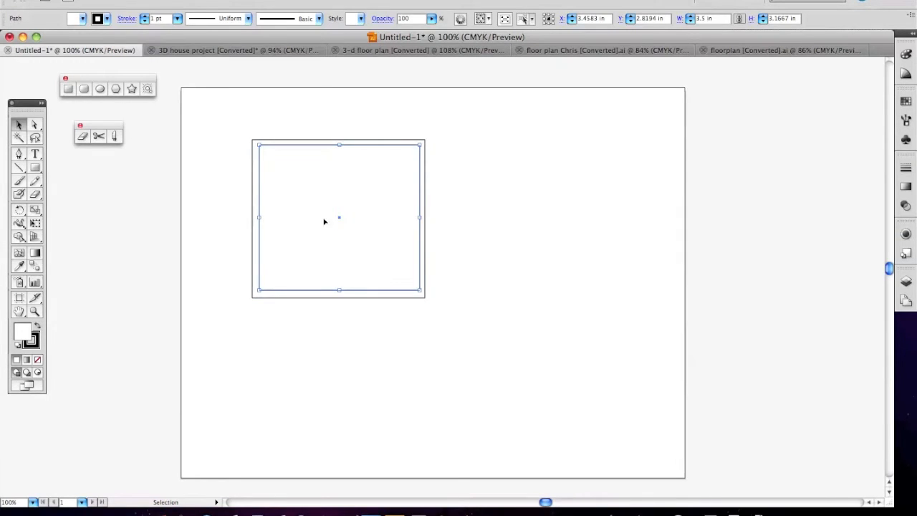
drag(259, 217, 256, 217)
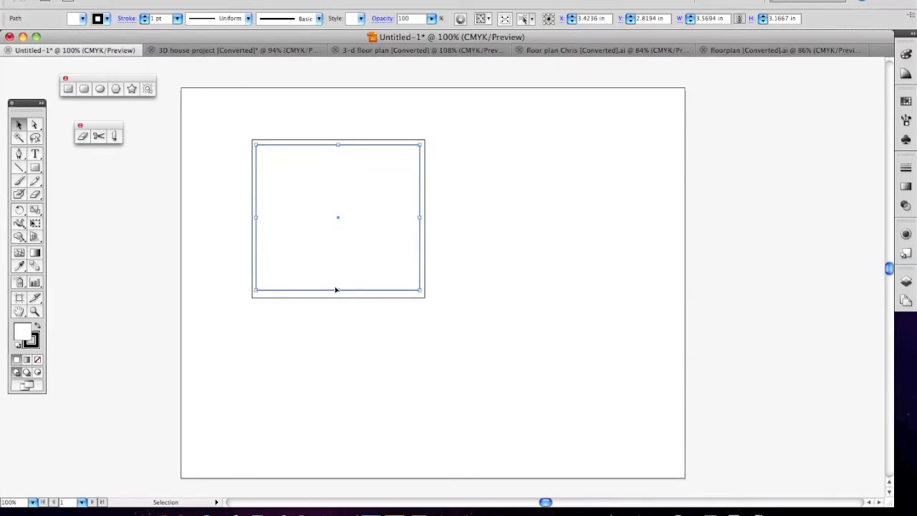
drag(337, 288, 337, 292)
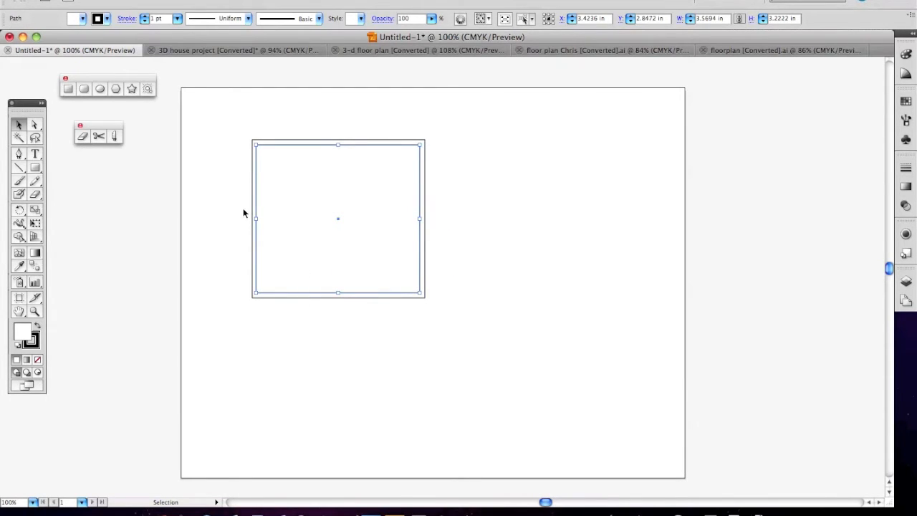
drag(254, 219, 256, 218)
key(Right)
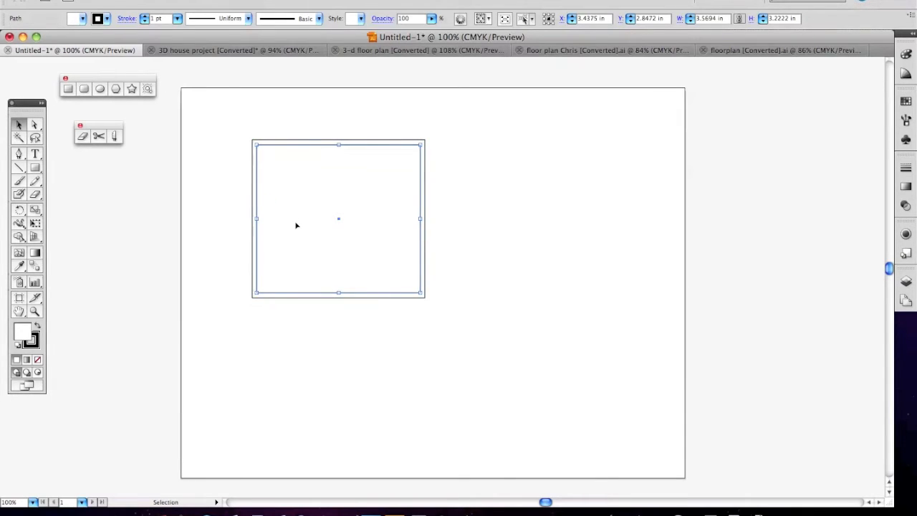
- Combine the room's inner and outer rectangles into one compound path
click(206, 202)
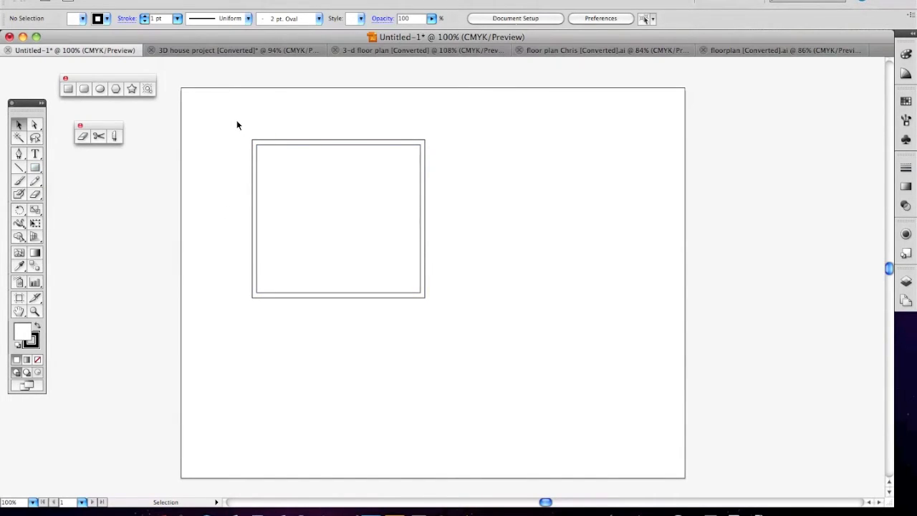
drag(238, 121, 460, 332)
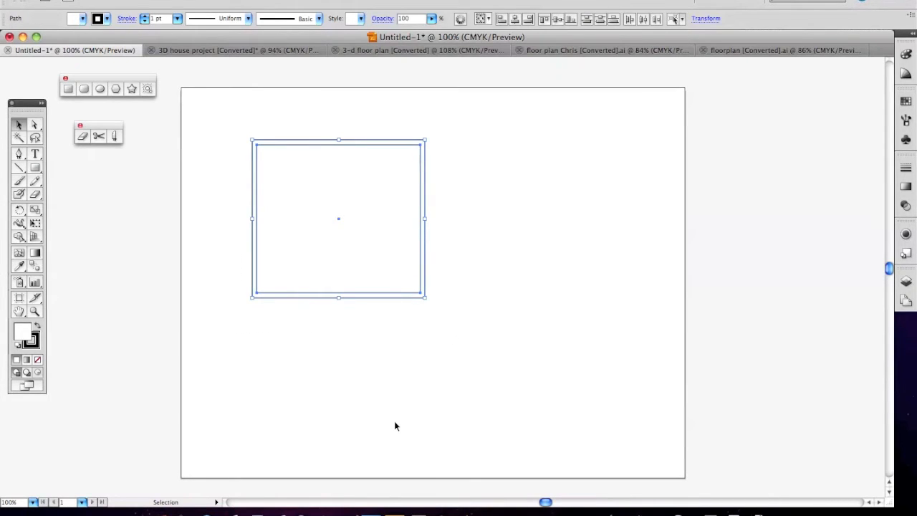
click(163, 0)
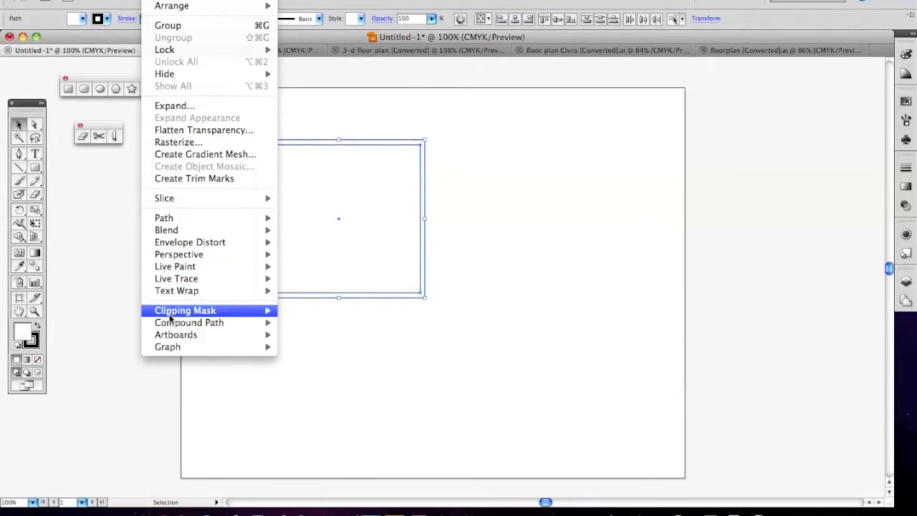
mouse_move(175, 327)
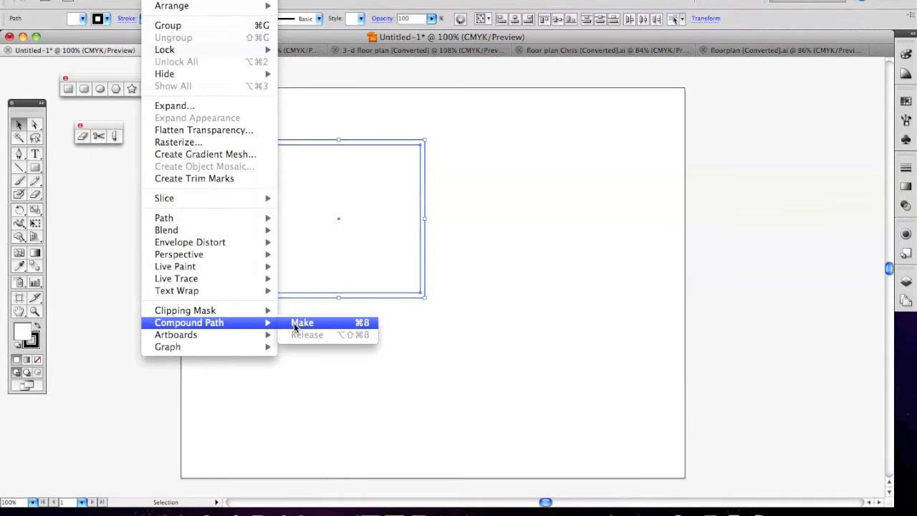
click(294, 327)
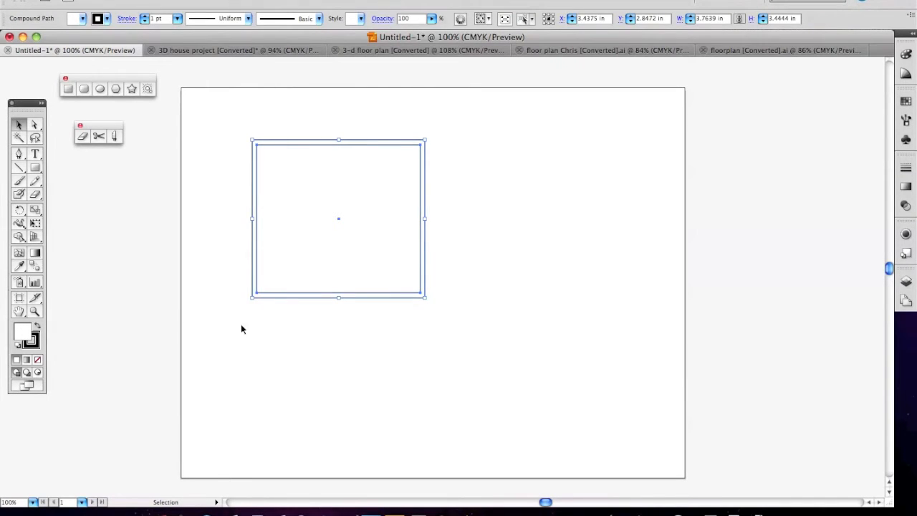
- Draw a rectangle about 2.56 by 1.74 in below and right of the room and fill it with CMYK Red
click(35, 168)
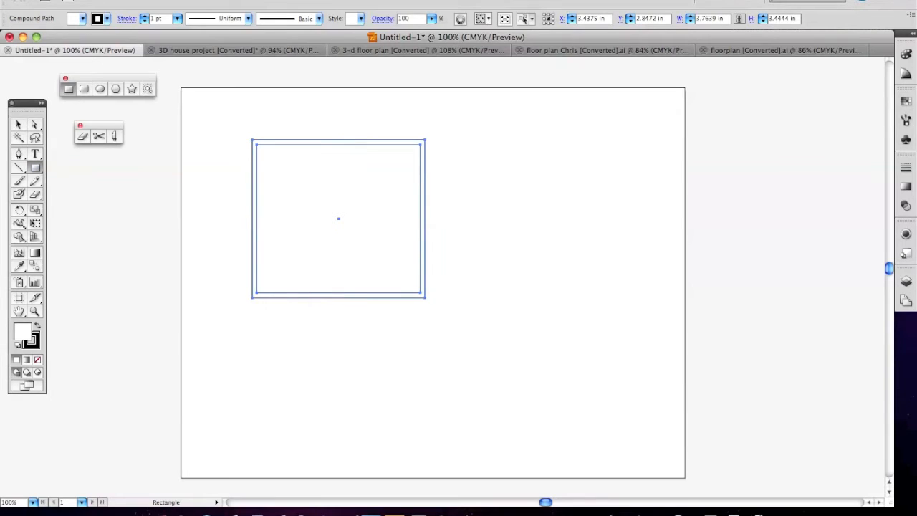
drag(425, 339, 543, 420)
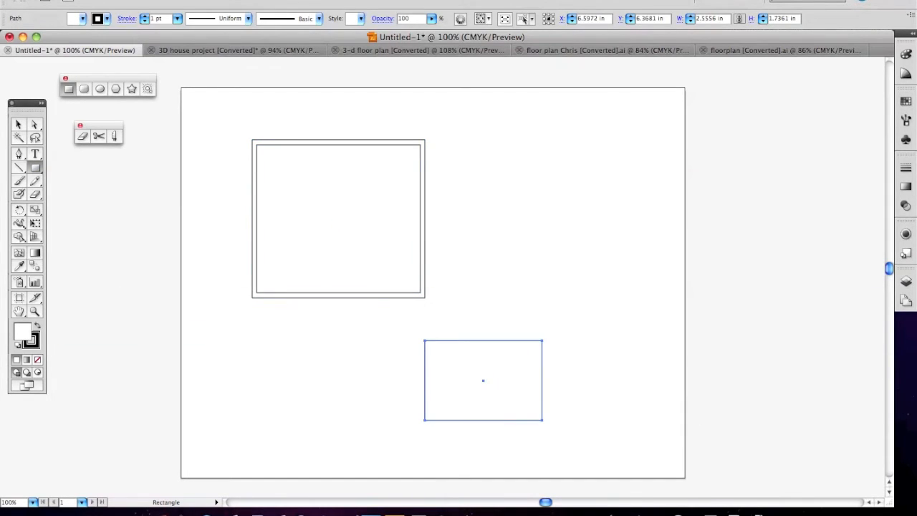
click(906, 102)
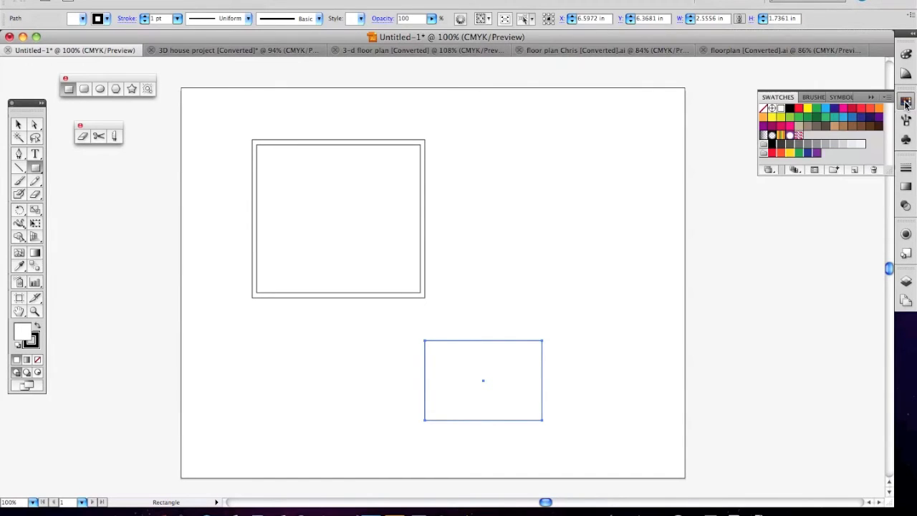
click(799, 109)
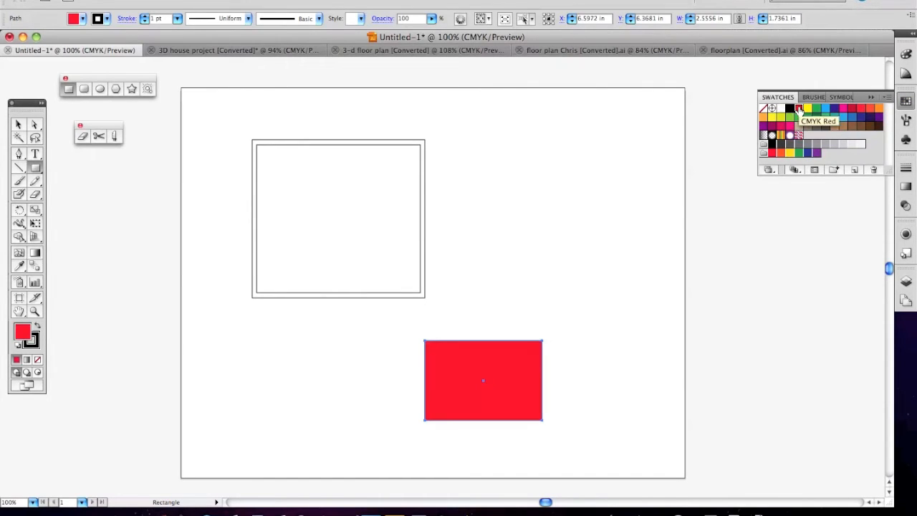
- Send the red rectangle to the back and move it behind the room's lower-right corner
click(19, 124)
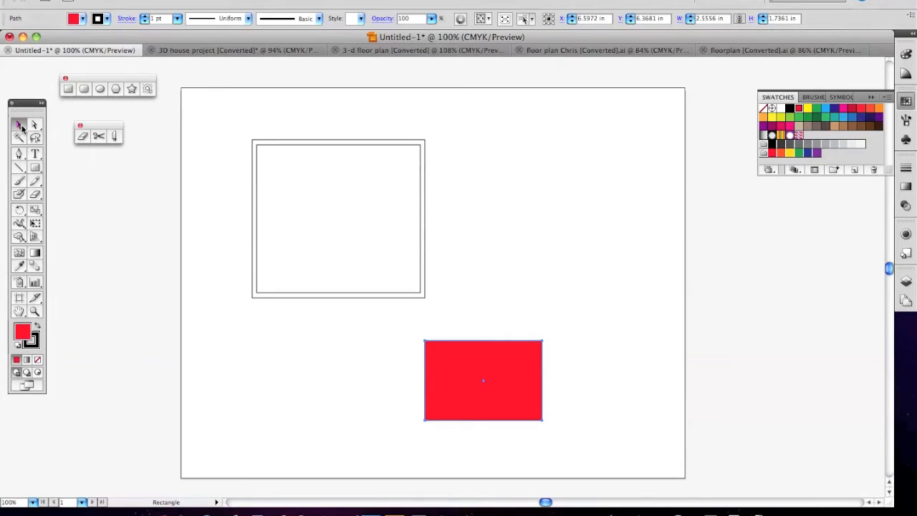
click(155, 0)
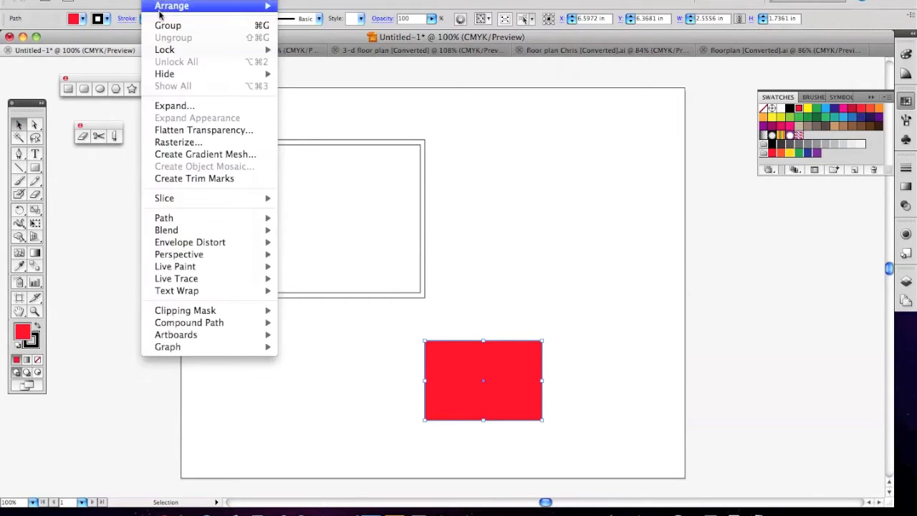
mouse_move(163, 7)
click(311, 43)
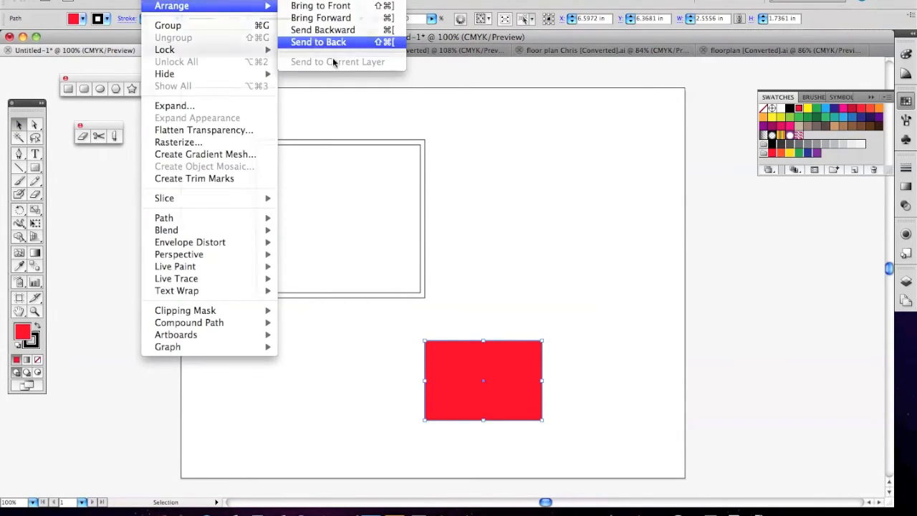
drag(520, 387, 427, 288)
click(513, 296)
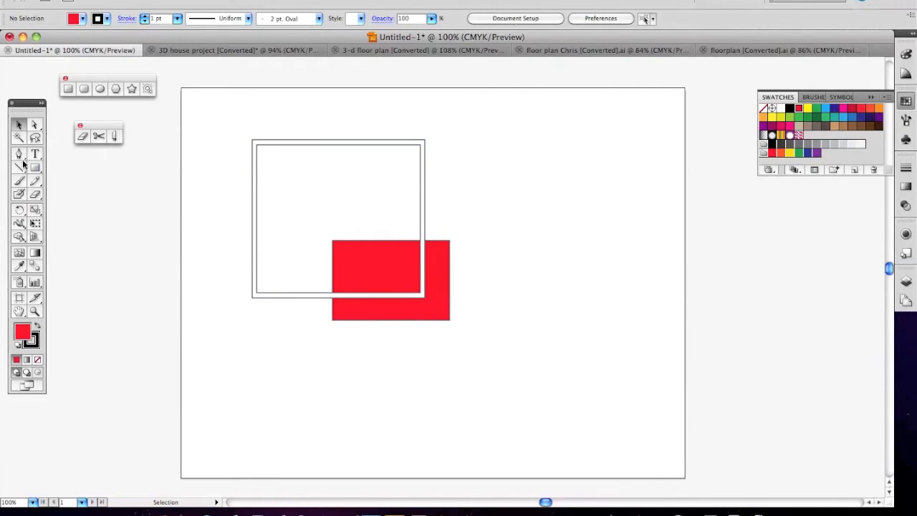
- Move the red rectangle clear of the room and draw an ellipse about 1.08 by 0.90 in inside it
drag(441, 318, 517, 427)
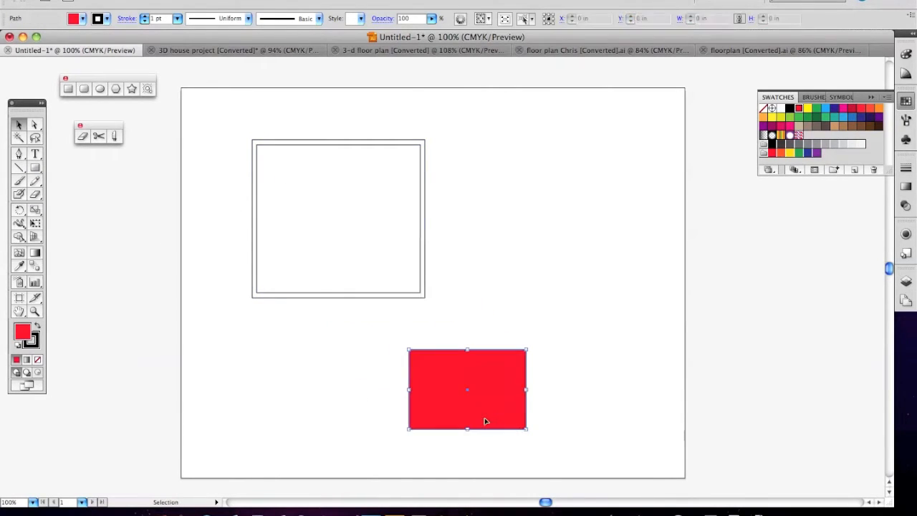
click(34, 167)
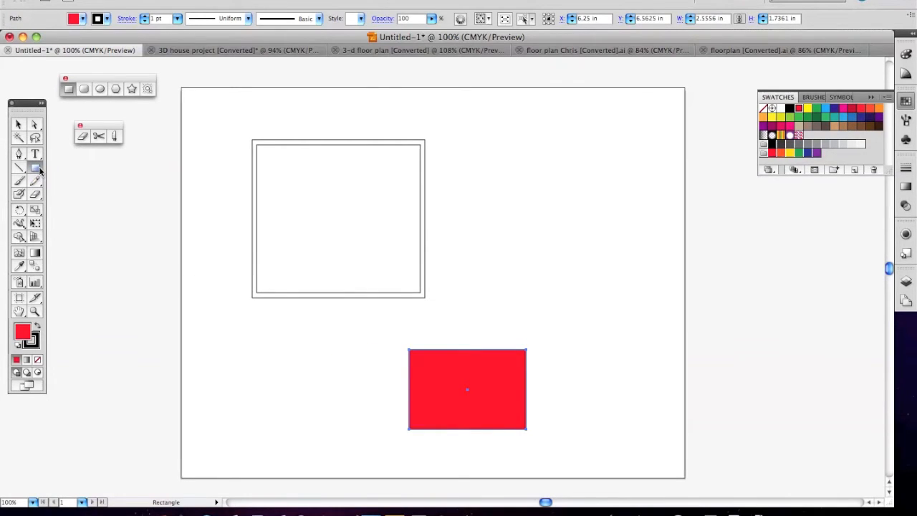
click(100, 89)
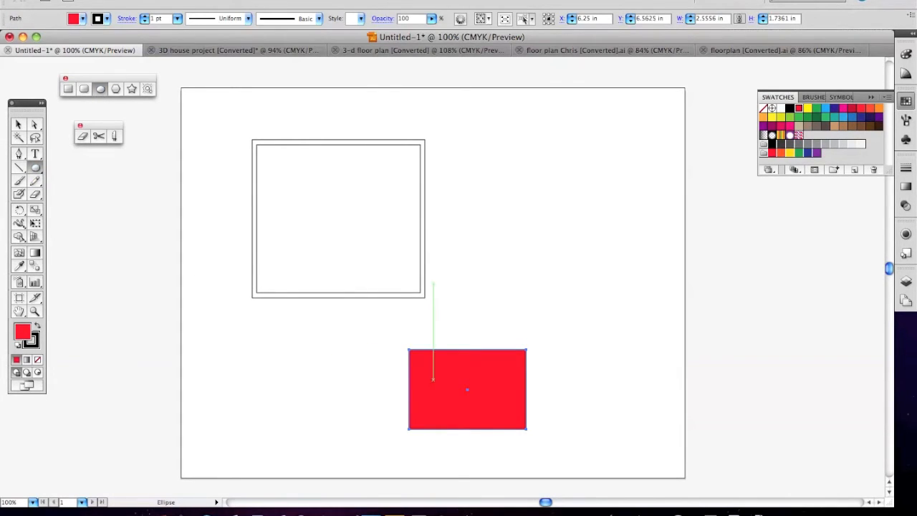
drag(436, 374, 486, 414)
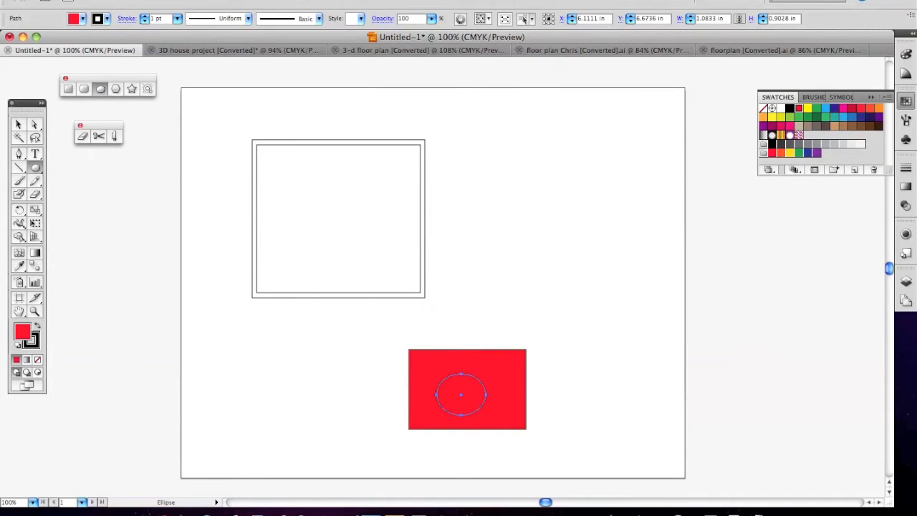
- Make a compound path from the red rectangle and the ellipse to cut an oval hole
click(20, 124)
drag(390, 328, 551, 442)
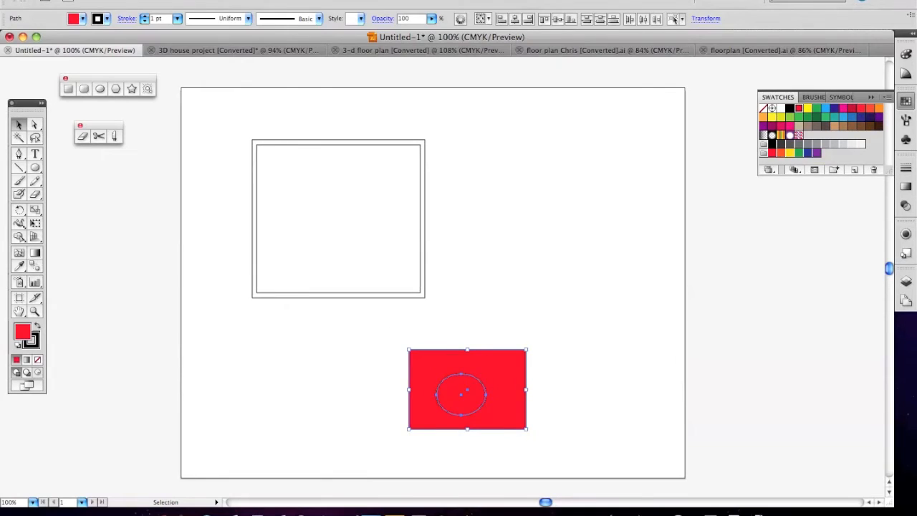
click(165, 0)
mouse_move(180, 326)
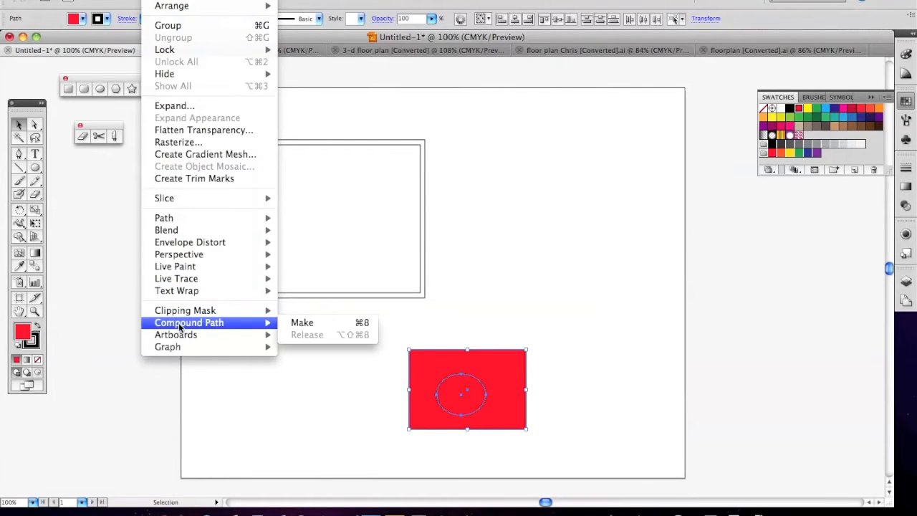
click(315, 324)
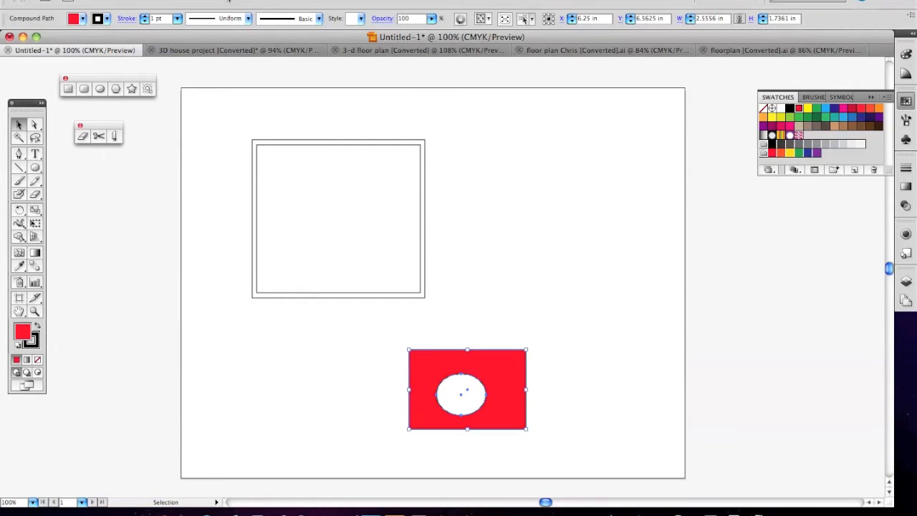
- Bring the red shape with the oval hole to the front and move it over the room's lower-right corner
click(166, 0)
mouse_move(172, 6)
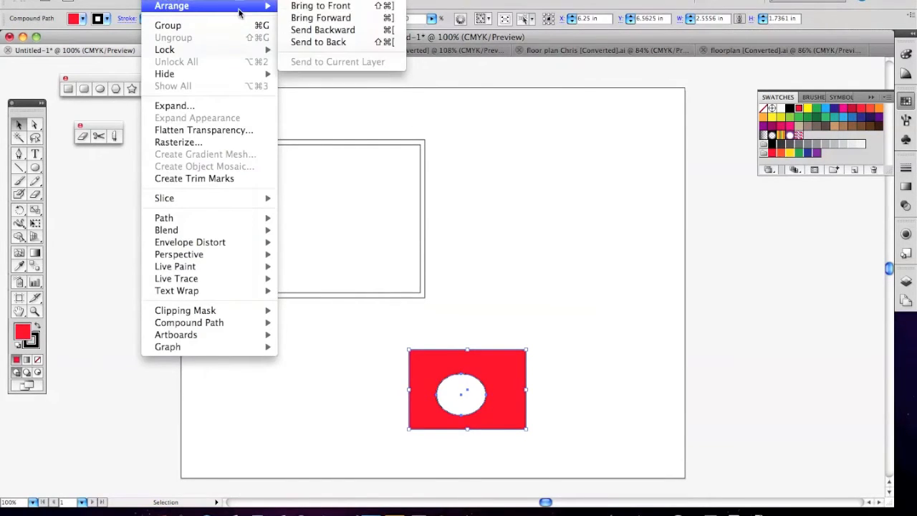
click(320, 6)
drag(508, 392, 467, 281)
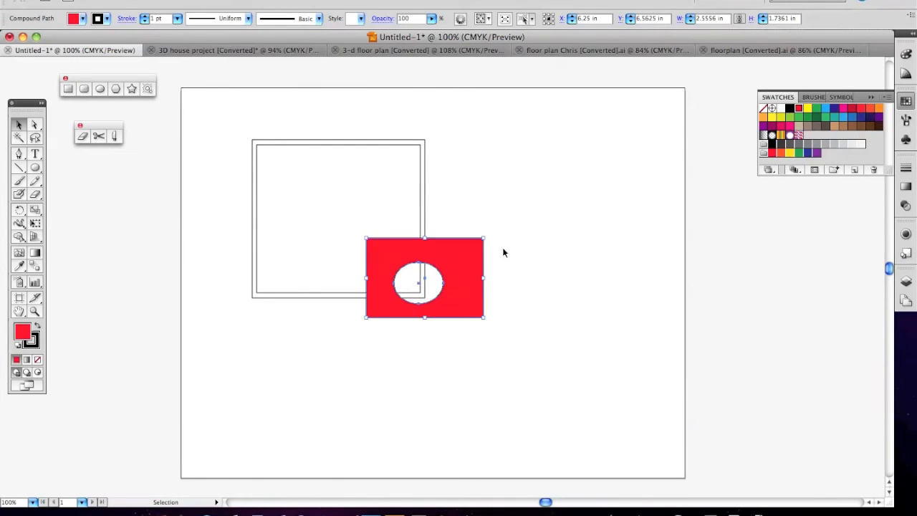
click(522, 174)
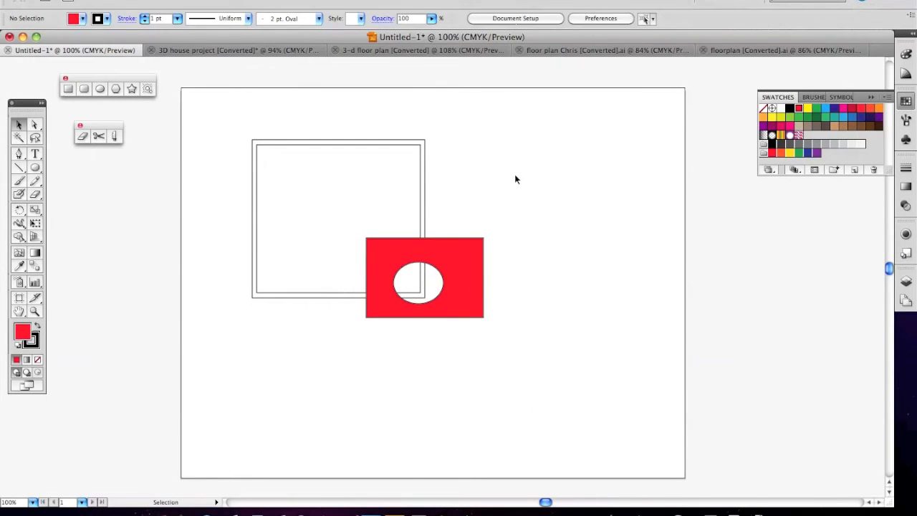
- Delete the red shape with the oval hole
click(475, 254)
key(Delete)
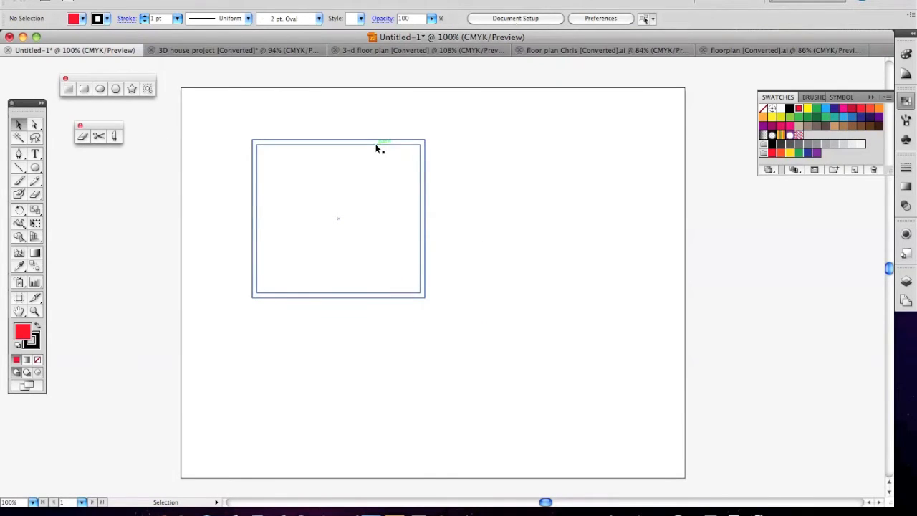
- Move the room up about 0.25 in and place a copy to its right with the adjoining walls overlapping
drag(376, 148, 374, 137)
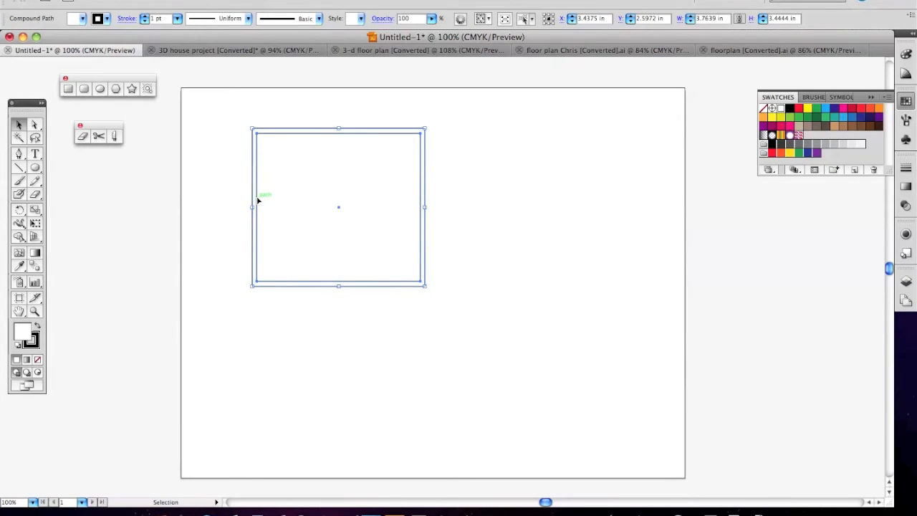
drag(257, 197, 424, 205)
click(433, 359)
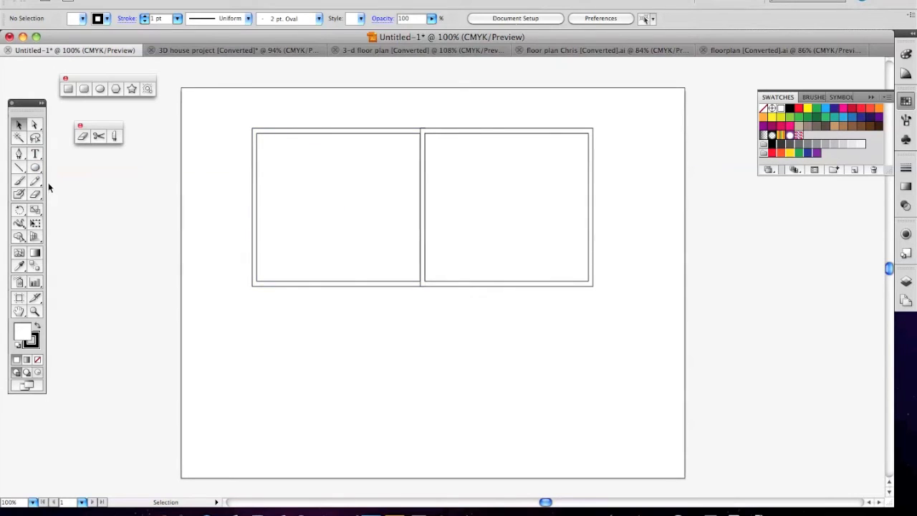
- Draw a rectangle about 7.43 by 2.99 in beneath both rooms and an inner rectangle about 7.21 by 2.76 in inside it
click(68, 89)
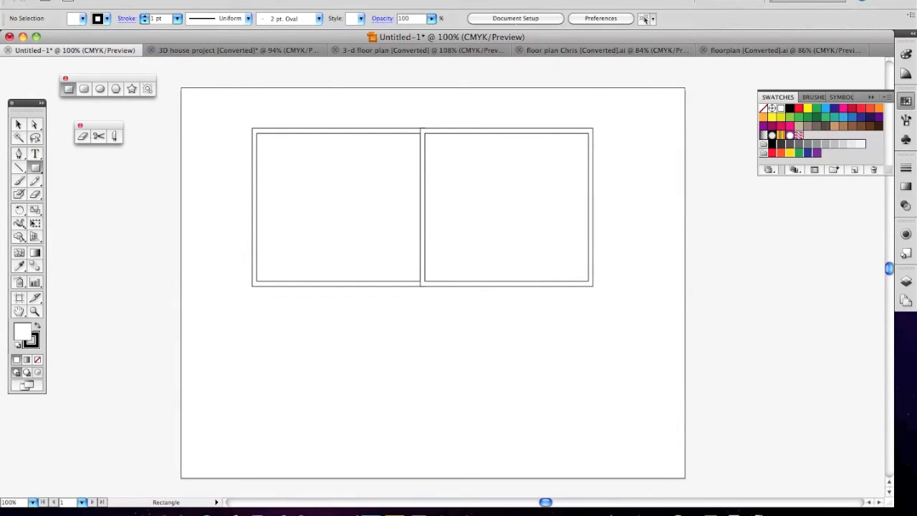
mouse_move(252, 286)
mouse_down()
mouse_move(321, 375)
mouse_move(528, 430)
mouse_move(593, 424)
mouse_up()
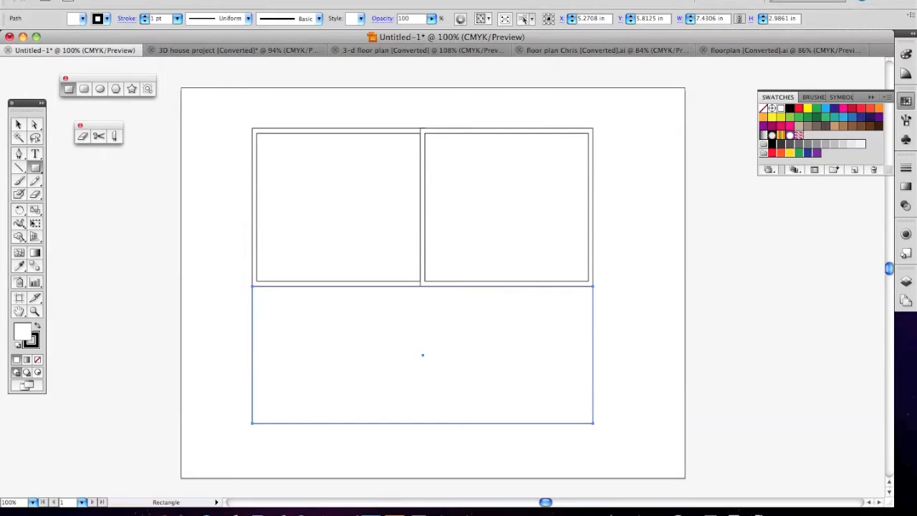
drag(257, 291, 589, 414)
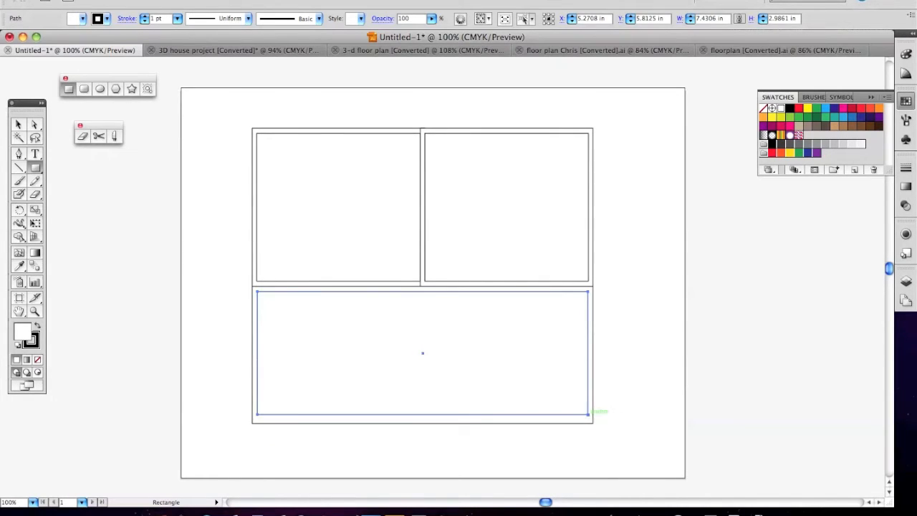
click(19, 123)
drag(422, 414, 422, 418)
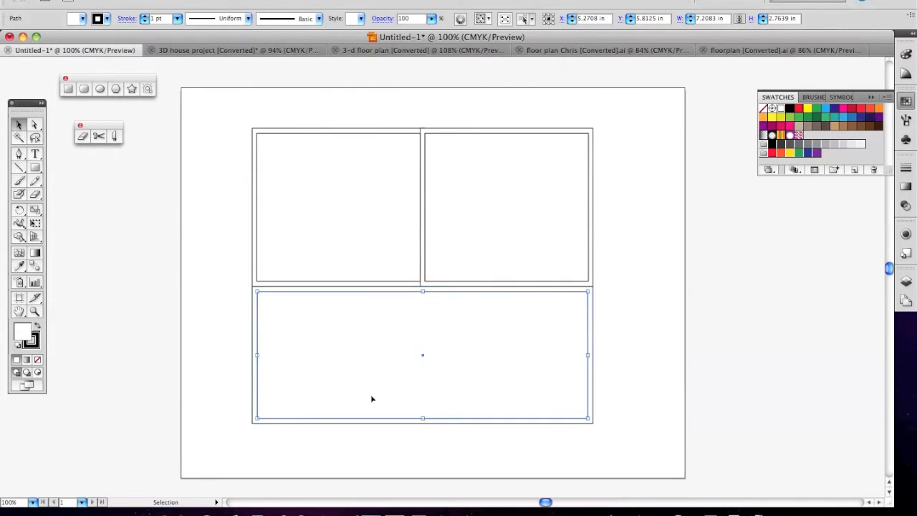
- Combine the lower room's inner and outer rectangles into a compound path
drag(215, 317, 607, 442)
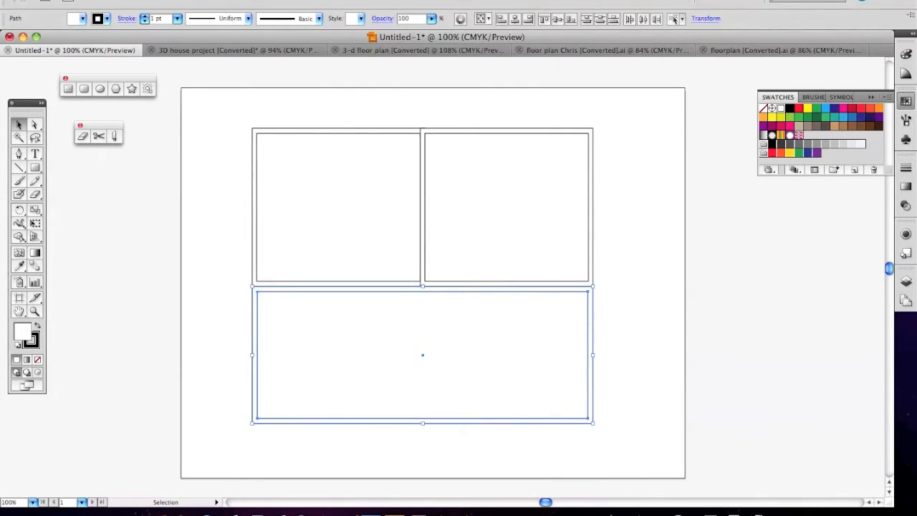
click(156, 1)
mouse_move(202, 326)
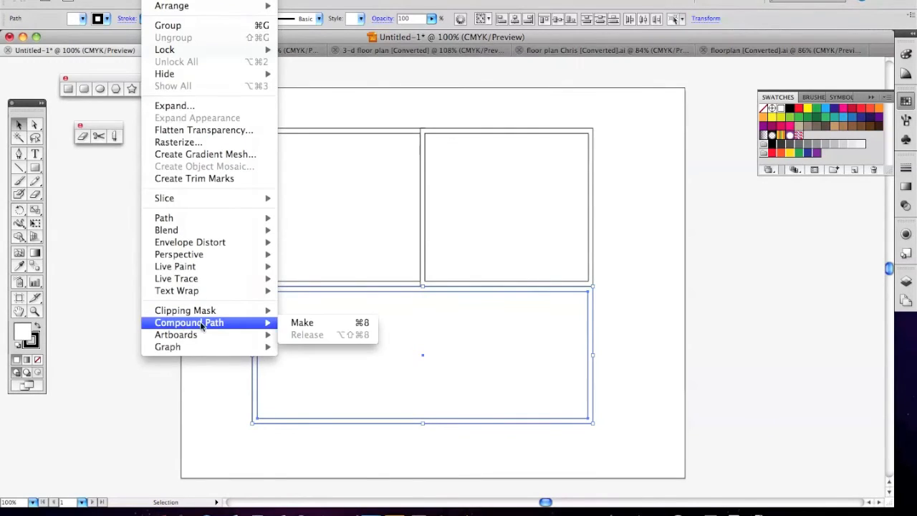
click(298, 327)
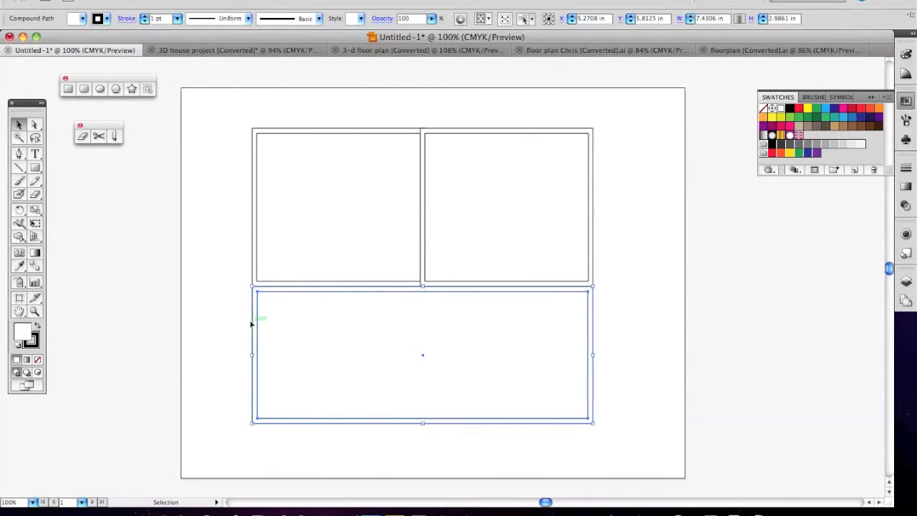
- Move the lower room up and nudge it until its top wall exactly overlaps the bottom walls of the two upper rooms
drag(253, 321, 254, 315)
click(190, 296)
key(space)
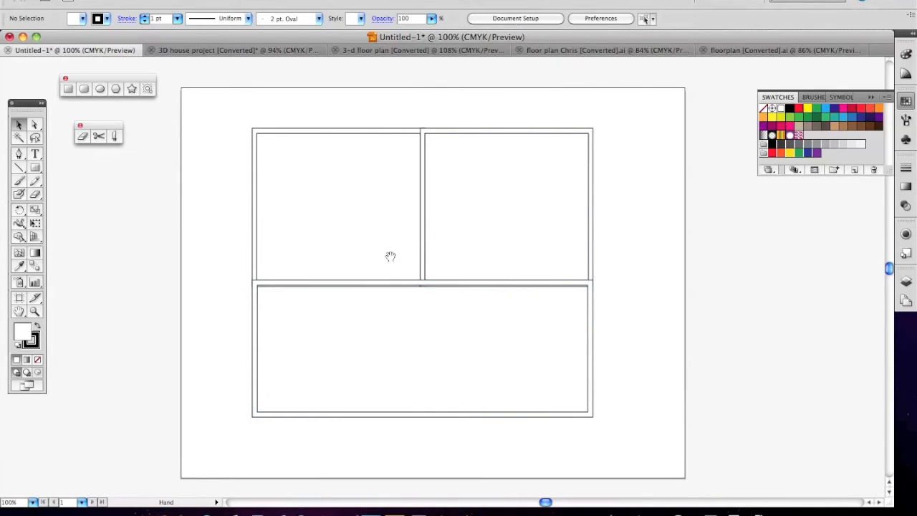
key(super+space)
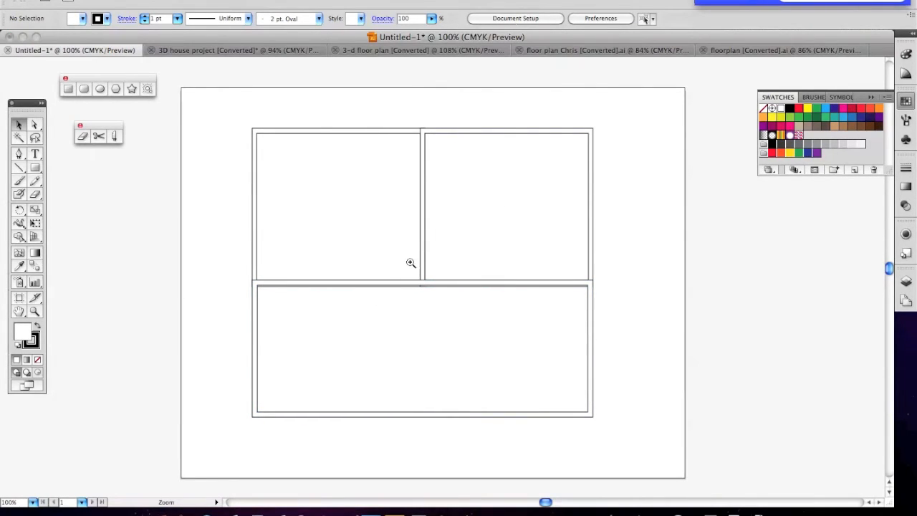
drag(391, 253, 489, 332)
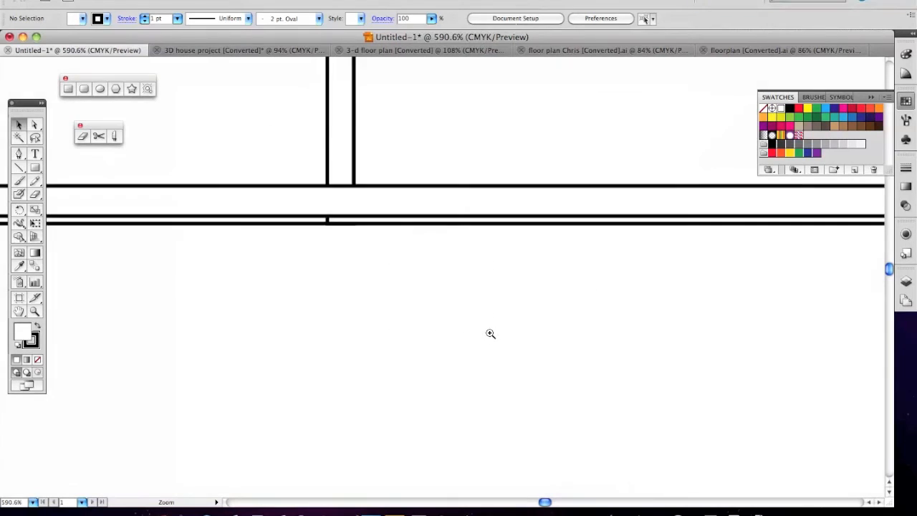
click(358, 210)
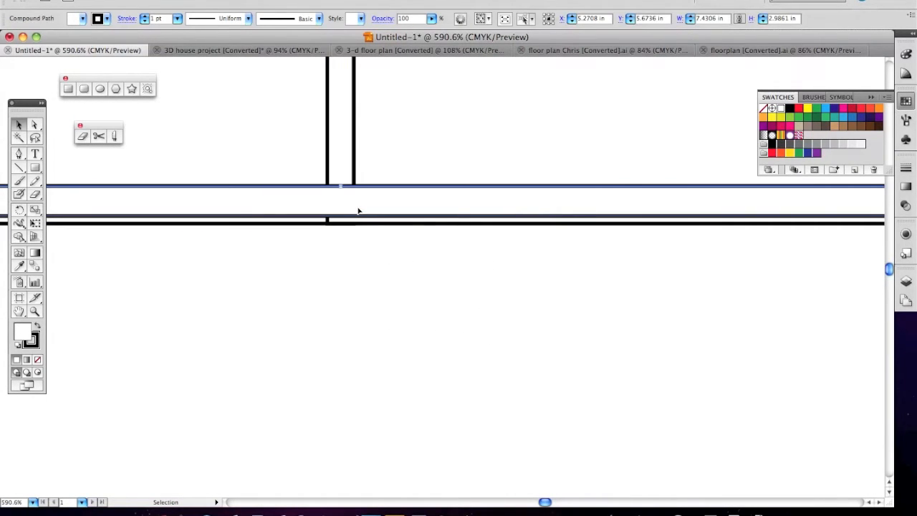
key(Down)
key(Down)
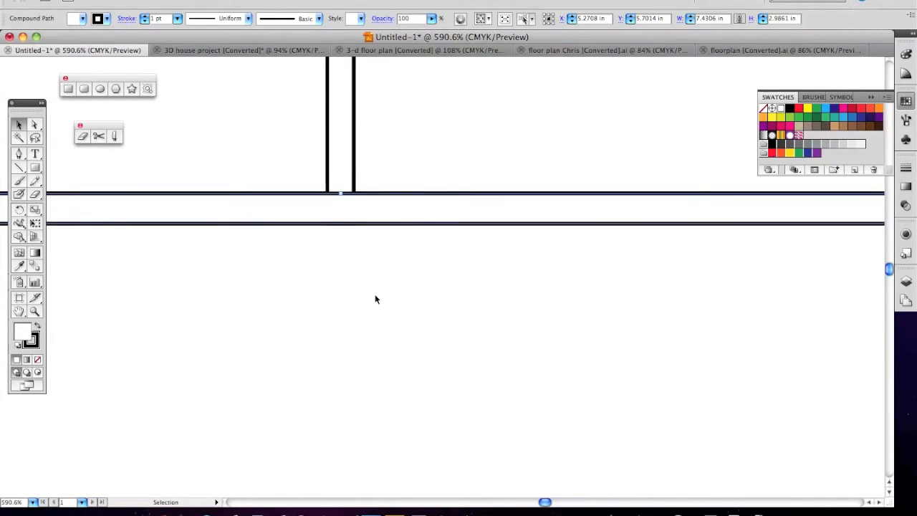
key(super+0)
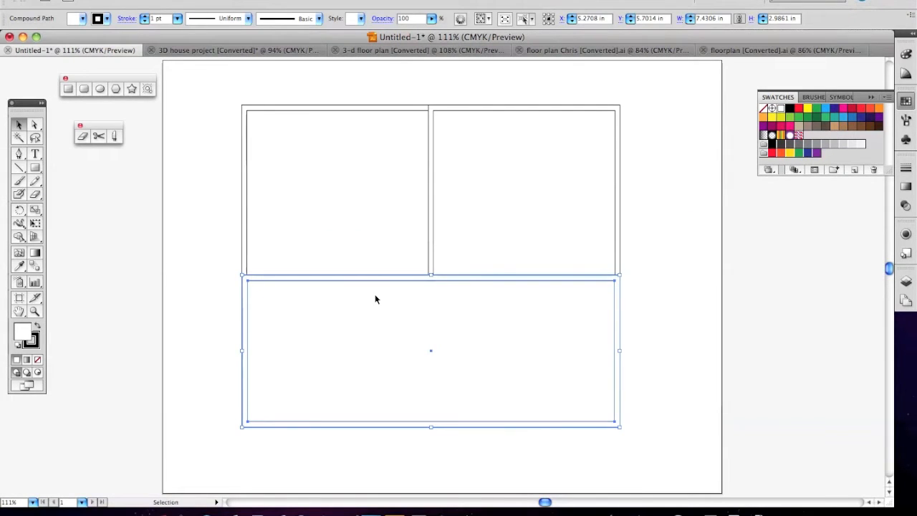
click(225, 120)
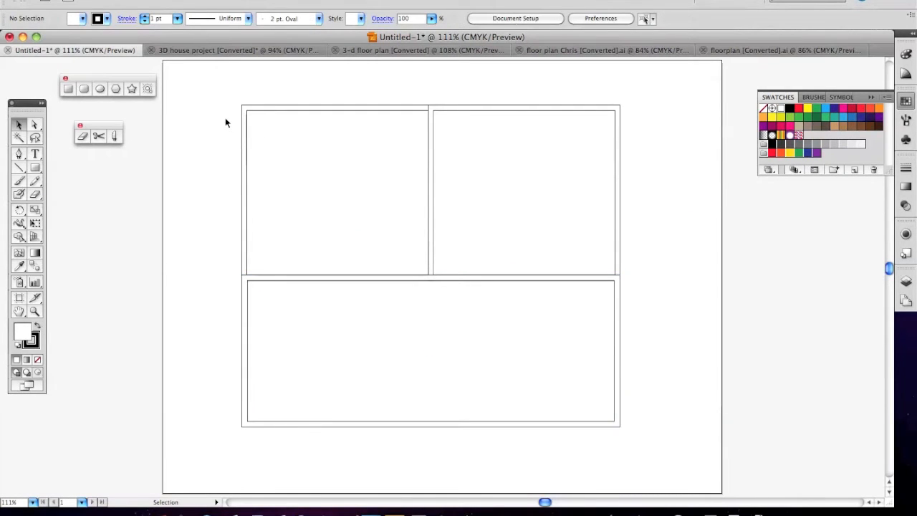
- Unite all three rooms into a single wall shape with Pathfinder and move it right about 0.14 in
drag(222, 86, 653, 450)
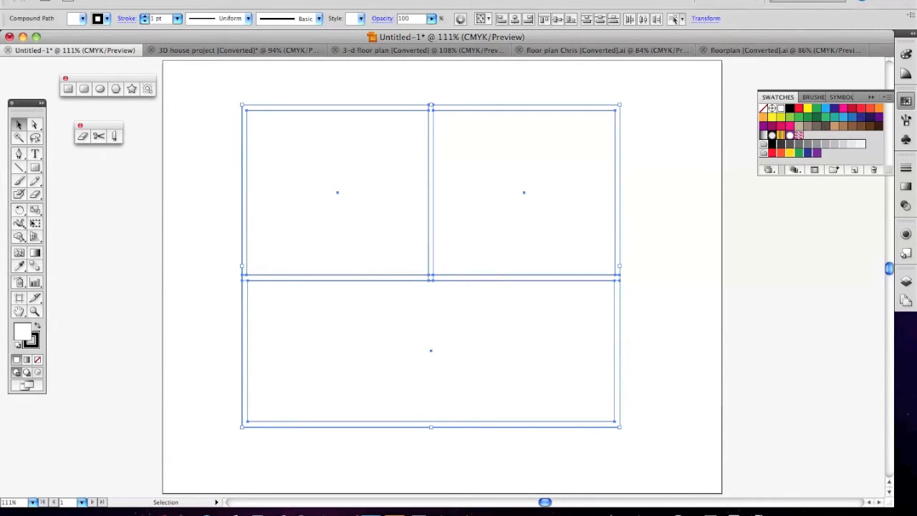
click(344, 6)
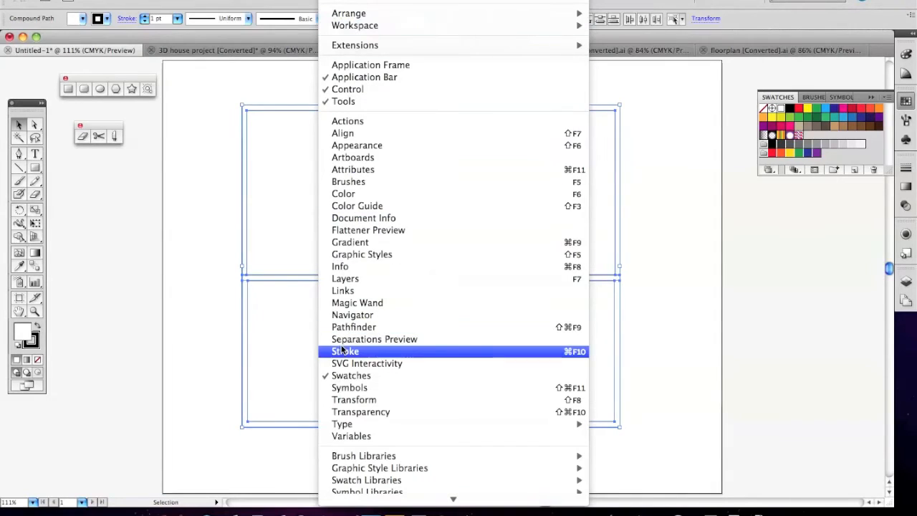
click(345, 326)
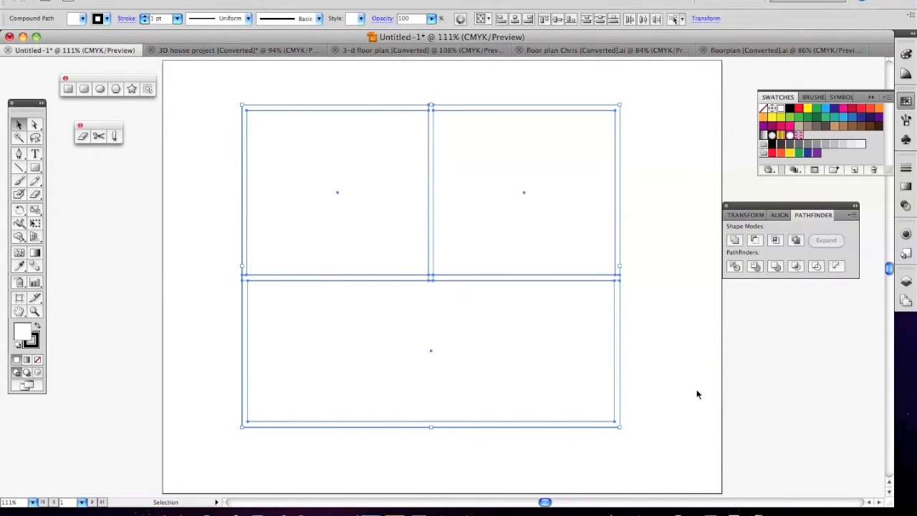
click(735, 241)
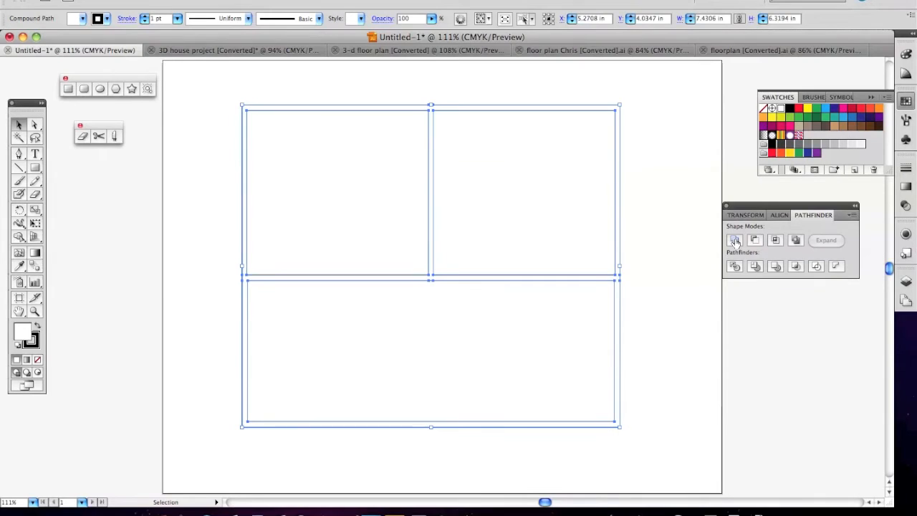
click(692, 260)
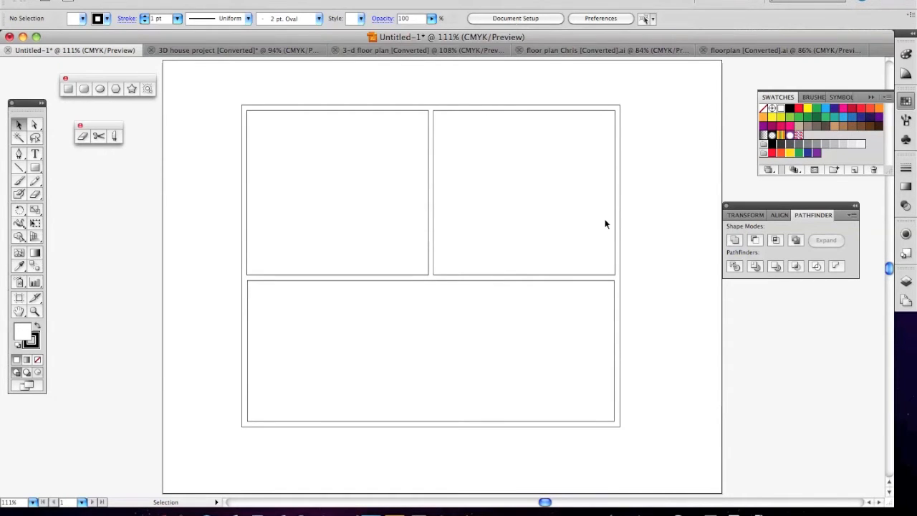
mouse_move(621, 231)
mouse_down()
mouse_move(645, 227)
mouse_move(674, 245)
mouse_move(606, 227)
mouse_move(641, 254)
mouse_move(635, 230)
mouse_move(628, 234)
mouse_up()
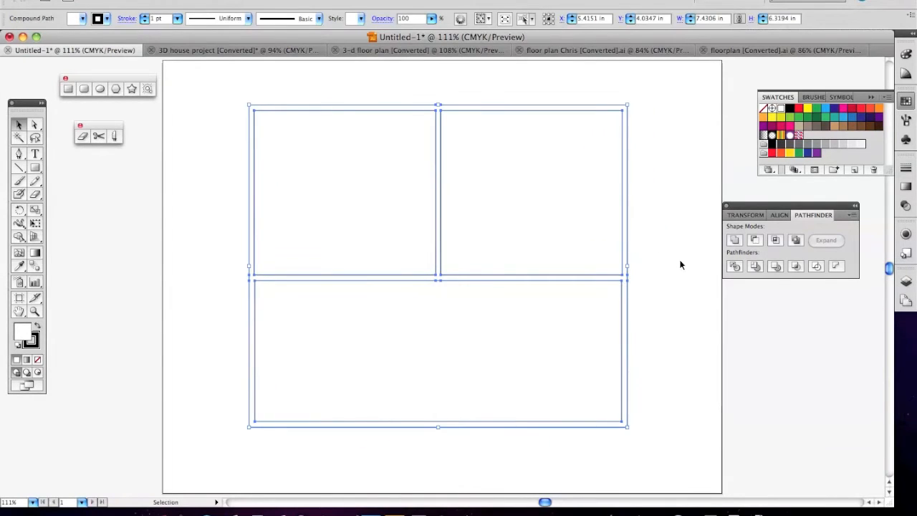
click(582, 193)
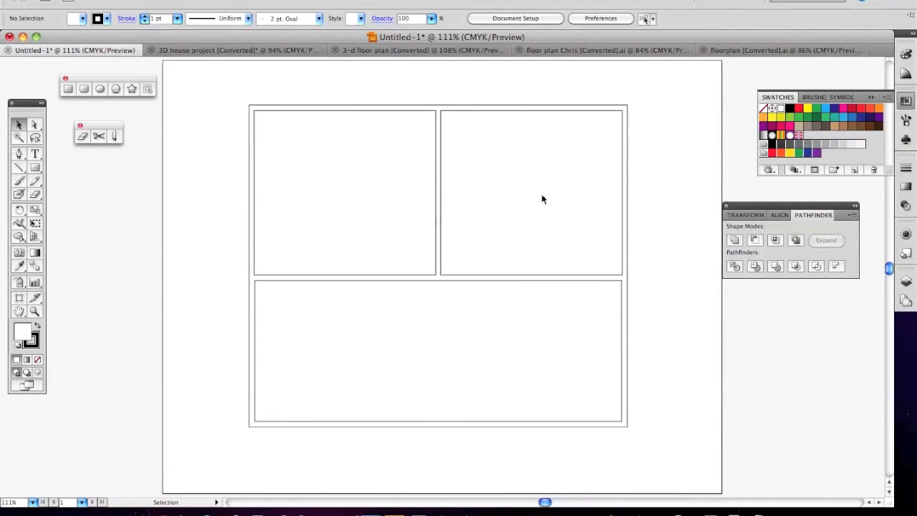
- Try a grey-brown fill on the merged walls and restore their white fill
click(353, 282)
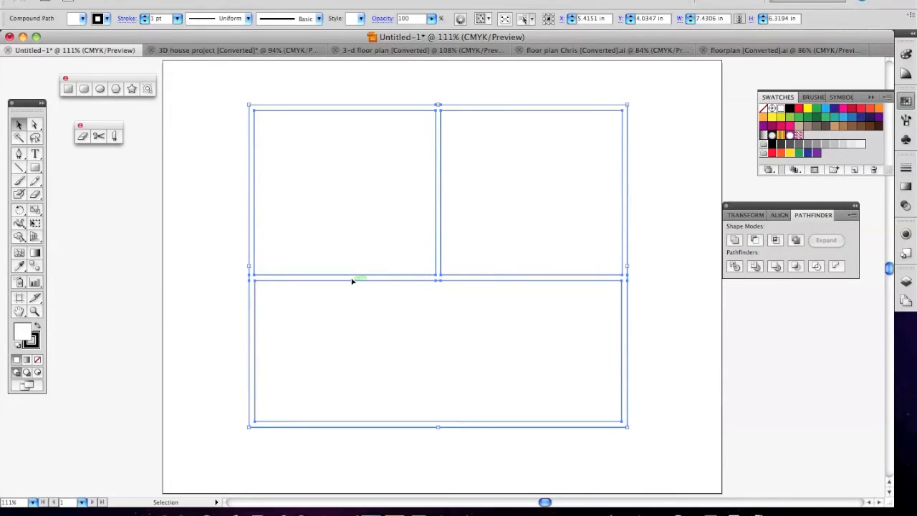
click(195, 186)
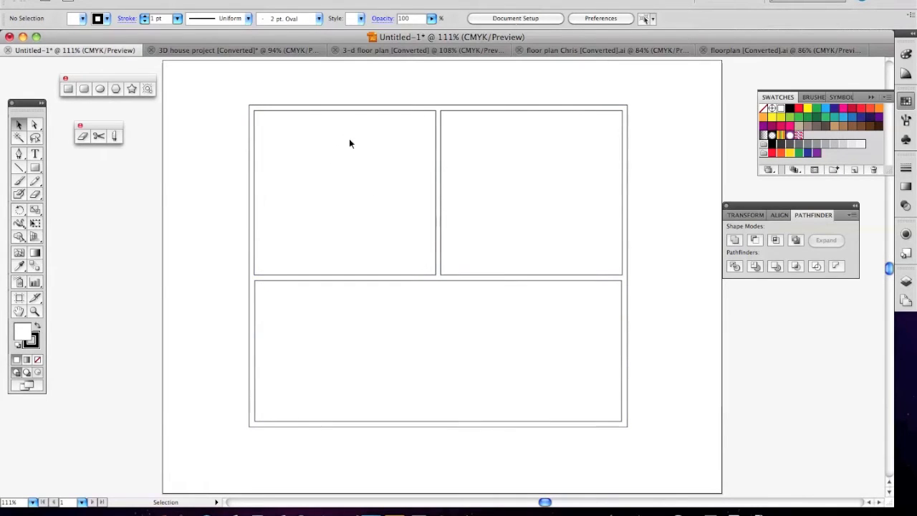
click(378, 107)
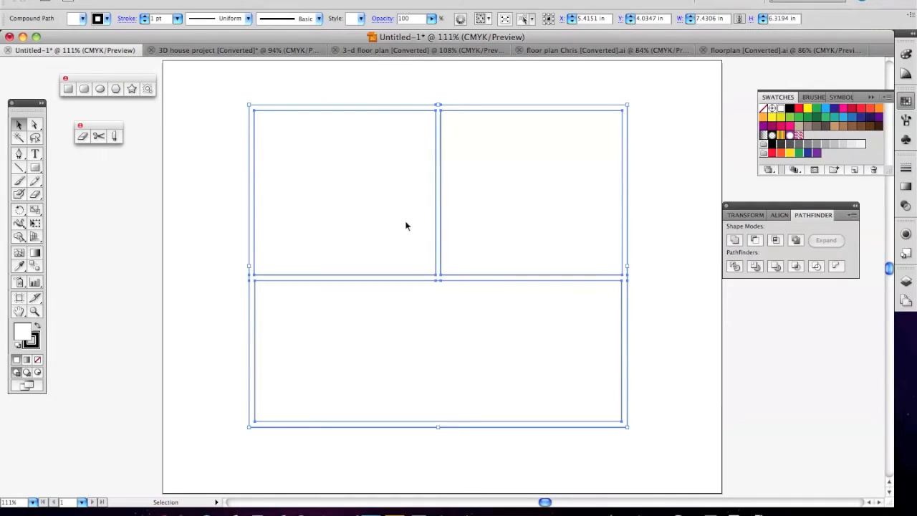
click(809, 128)
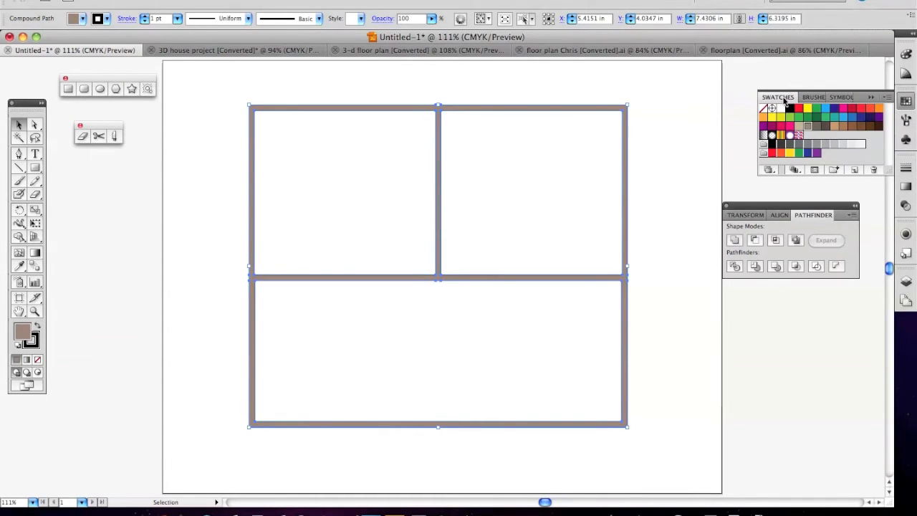
click(776, 109)
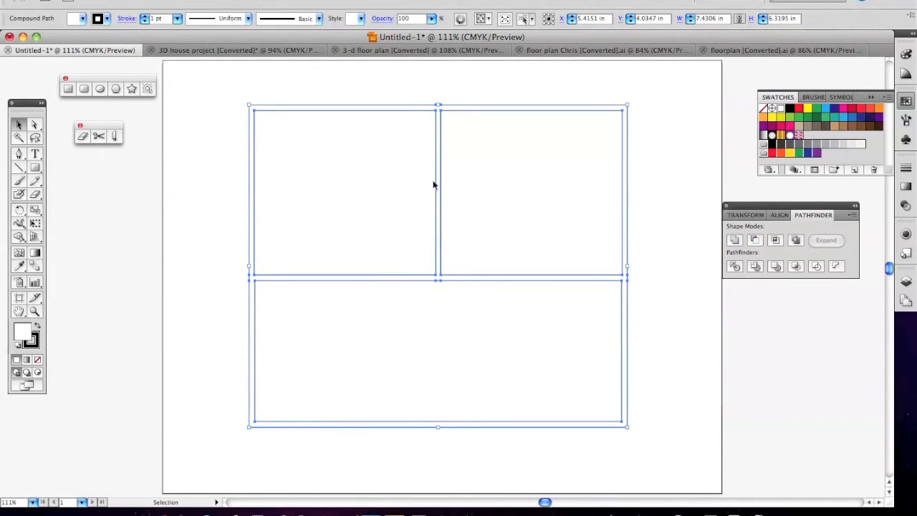
- Draw a rectangle about 0.39 by 0.90 in across the wall between the upper rooms and subtract it as a doorway with Minus Front
click(35, 169)
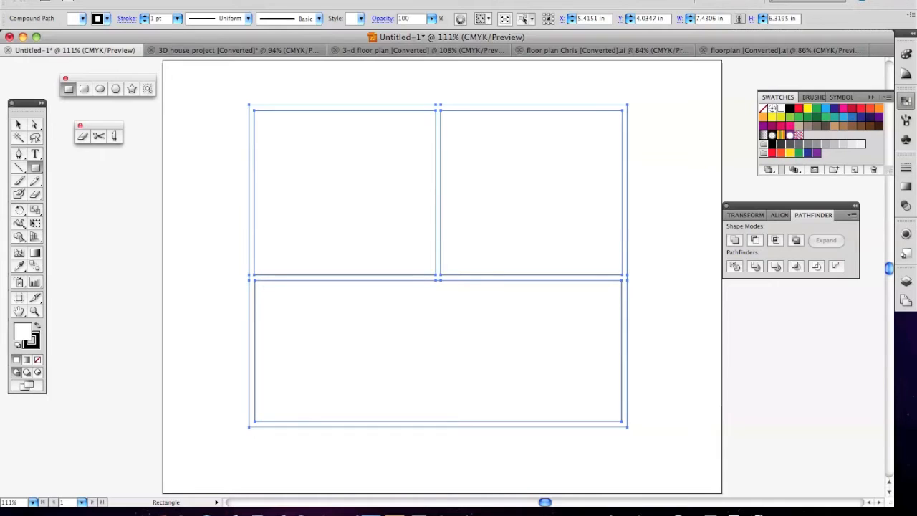
drag(428, 217, 449, 263)
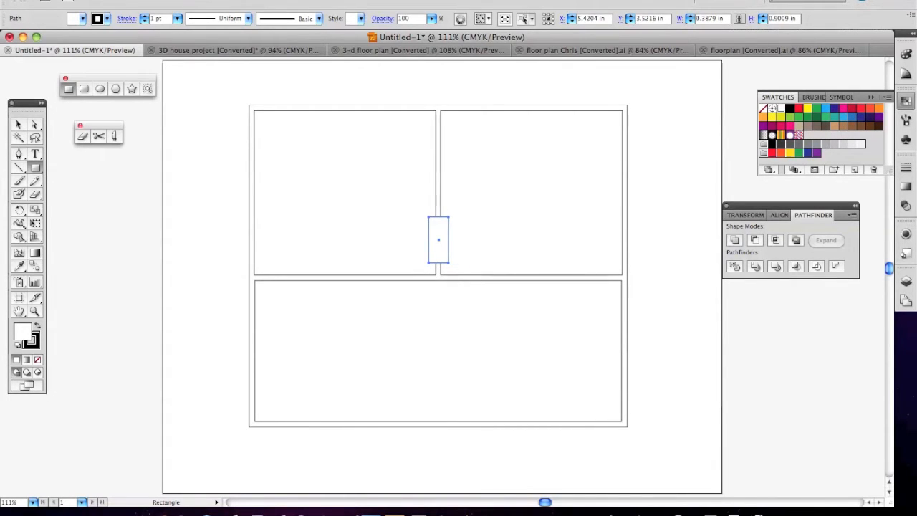
click(19, 124)
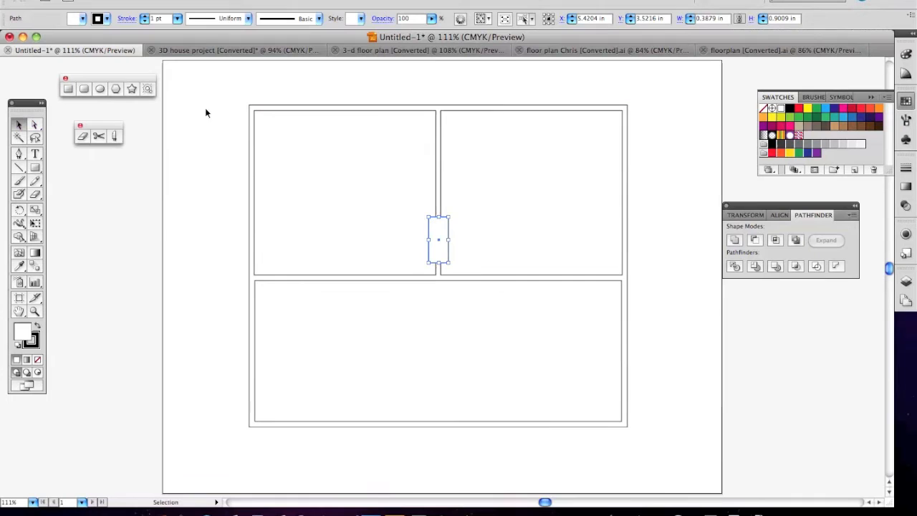
drag(209, 76, 649, 465)
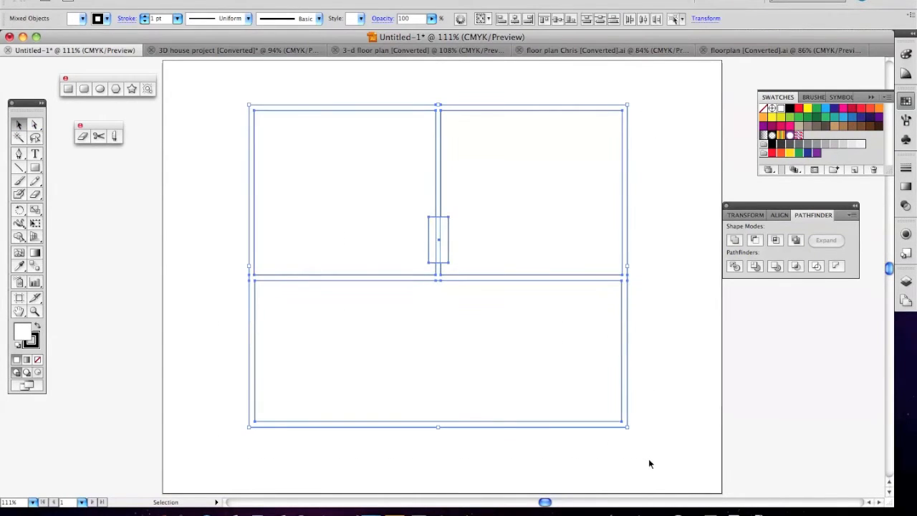
click(756, 241)
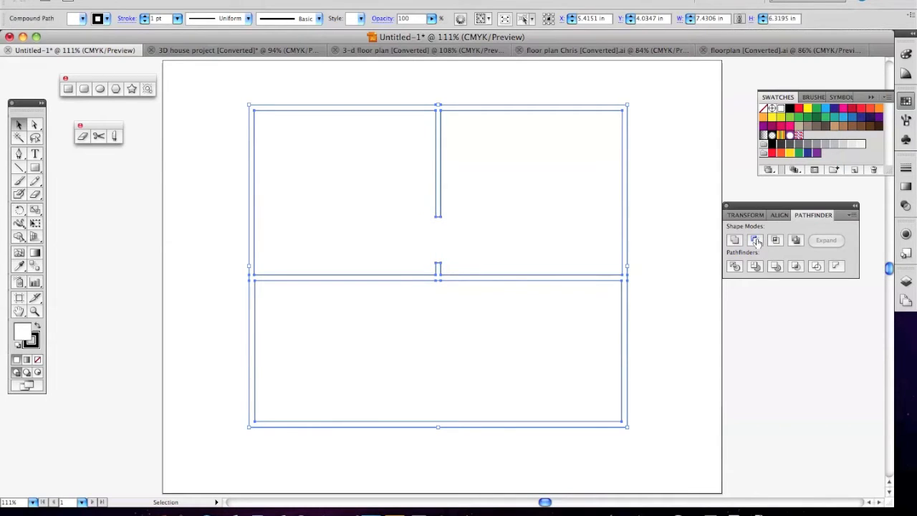
click(681, 306)
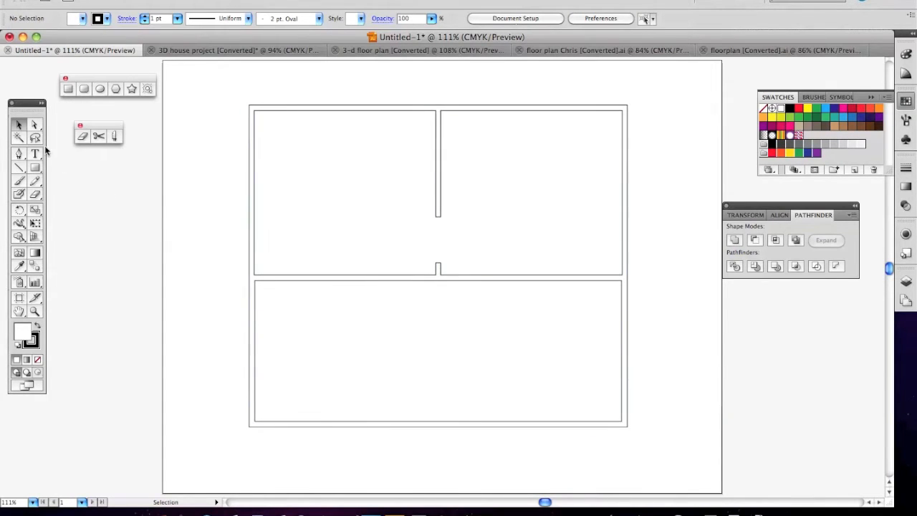
- Draw a rectangle about 0.96 by 0.45 in near the horizontal wall's right end, widen it slightly leftward, and subtract it as a doorway
click(35, 166)
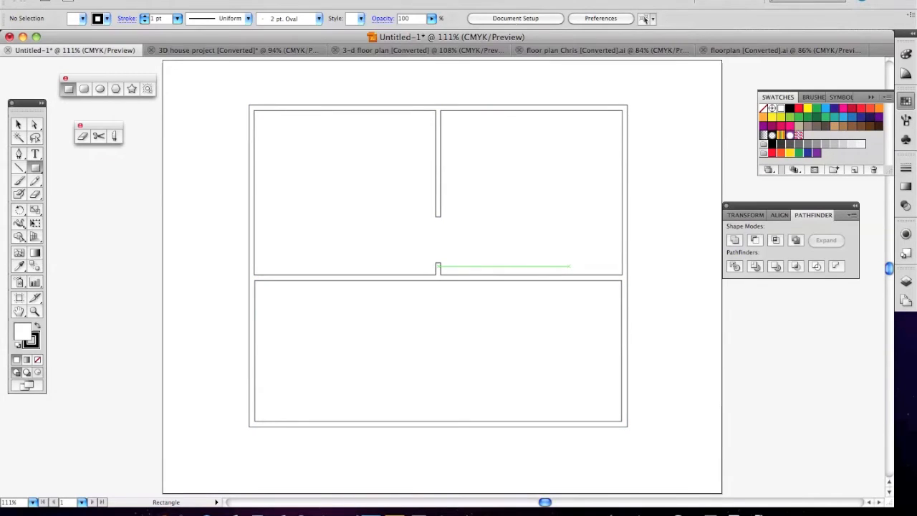
drag(562, 266, 611, 289)
click(18, 125)
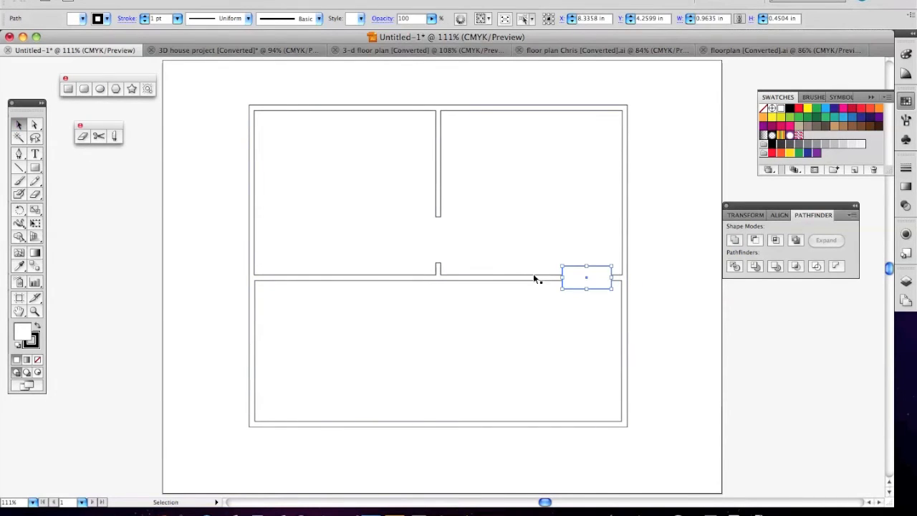
drag(561, 278, 558, 278)
drag(207, 88, 670, 470)
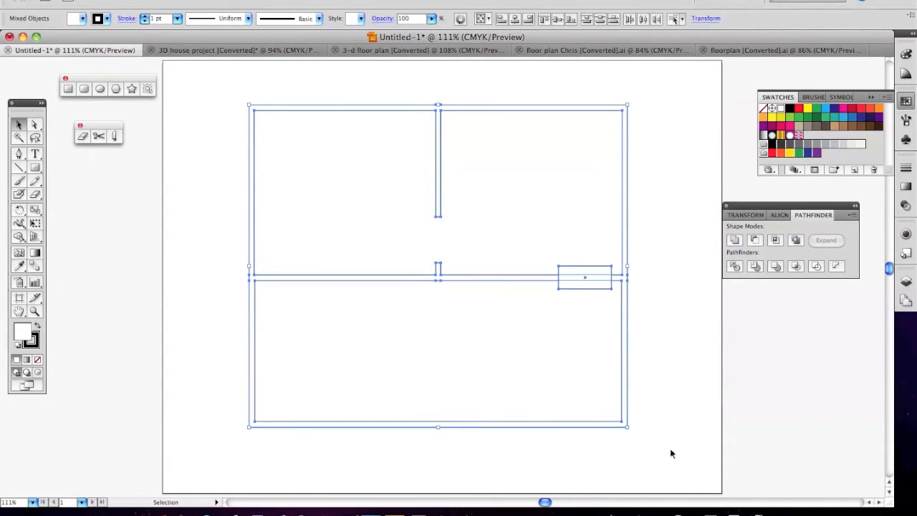
click(754, 241)
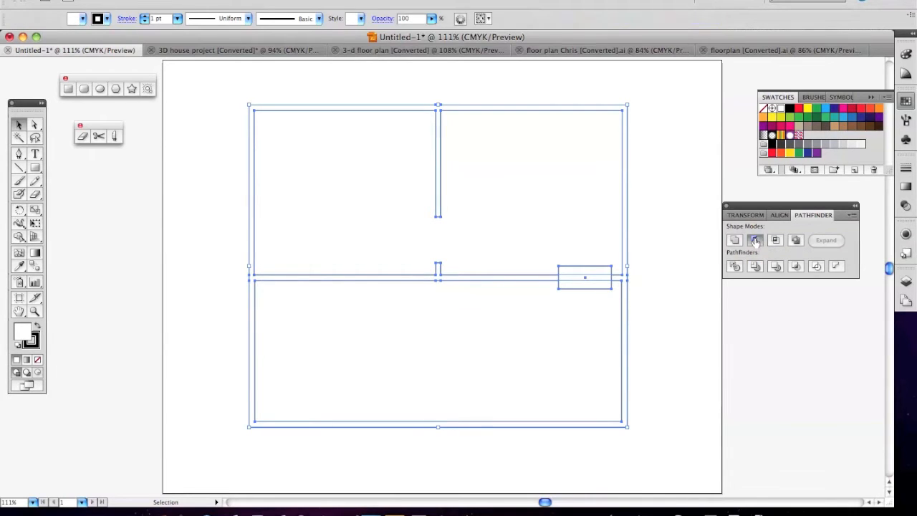
click(696, 370)
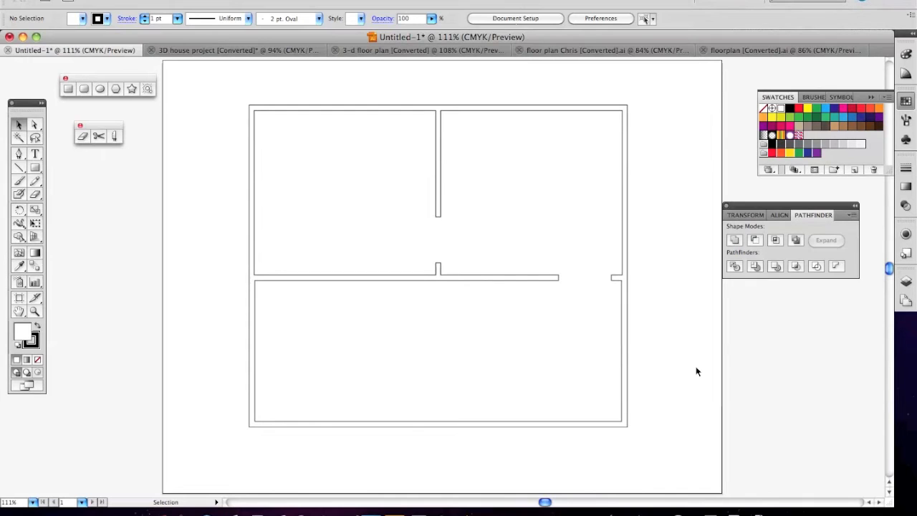
- Draw a rectangle about 0.39 by 1.05 in across the lower room's left outer wall and subtract it as a door opening
click(35, 167)
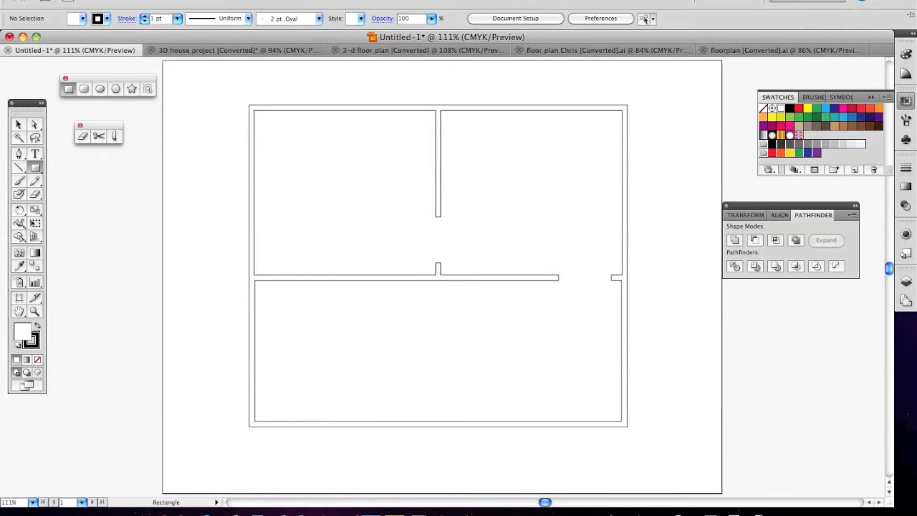
drag(241, 293, 263, 349)
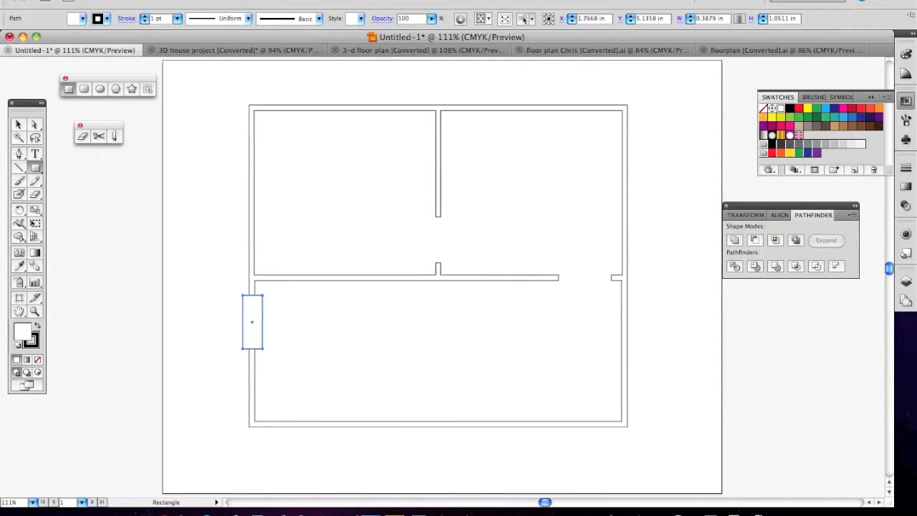
click(19, 125)
drag(222, 92, 640, 453)
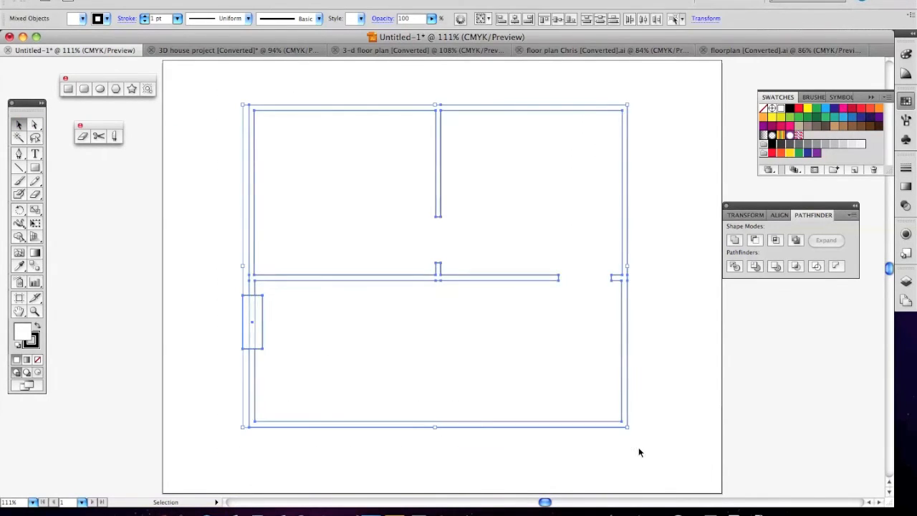
click(757, 241)
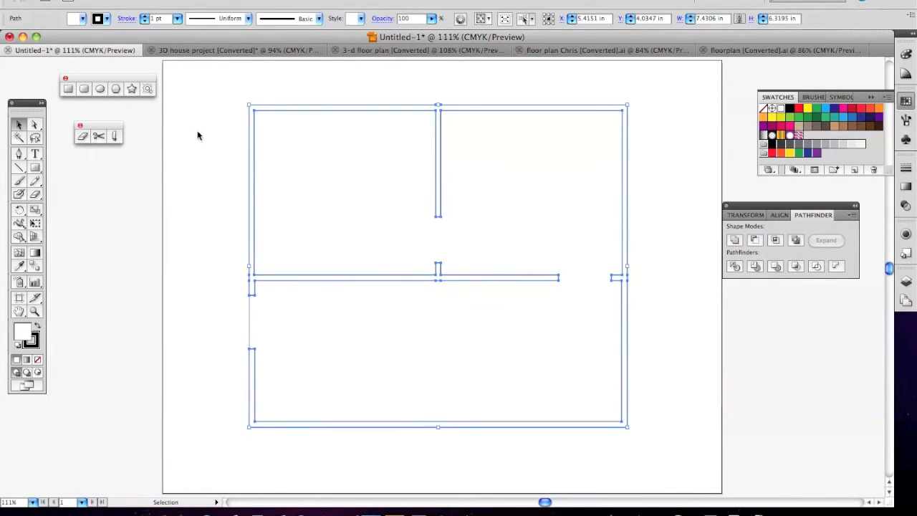
click(211, 146)
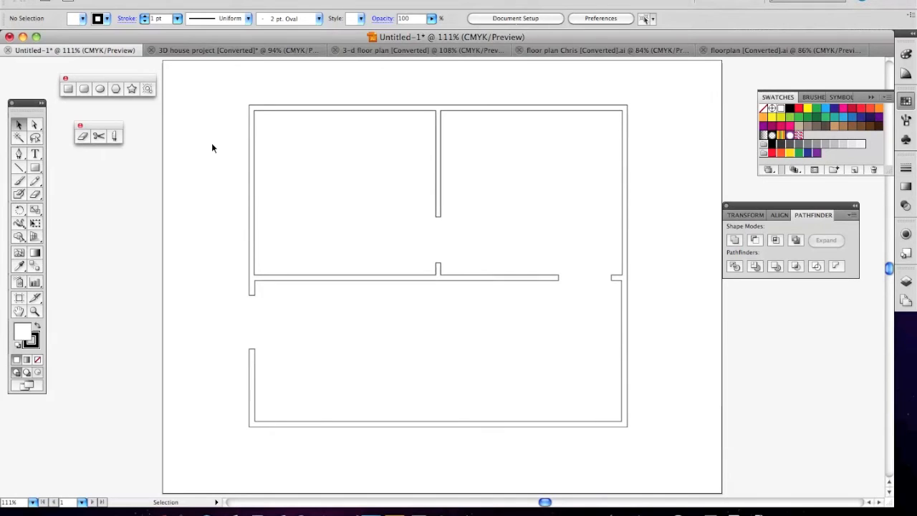
- Examine the furniture and fixtures in the two rightmost open example floor plan documents, and return to Untitled-1
click(744, 50)
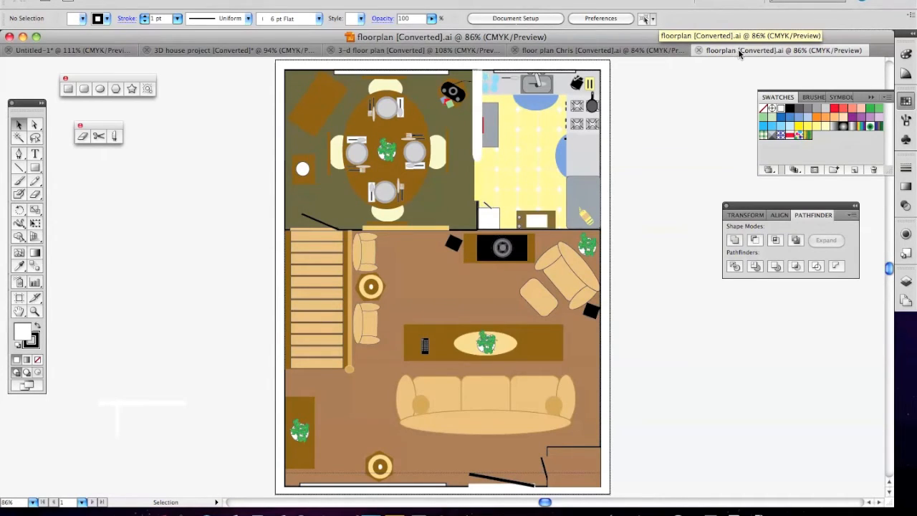
click(591, 51)
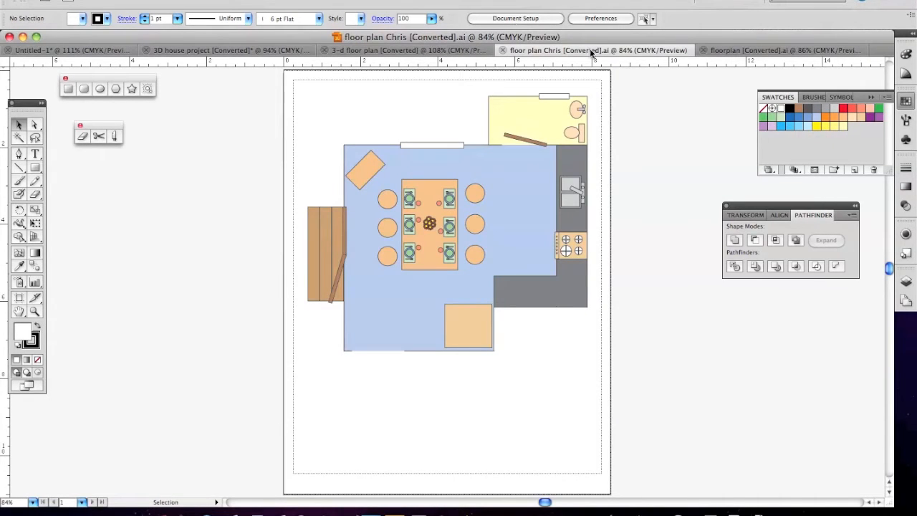
click(120, 50)
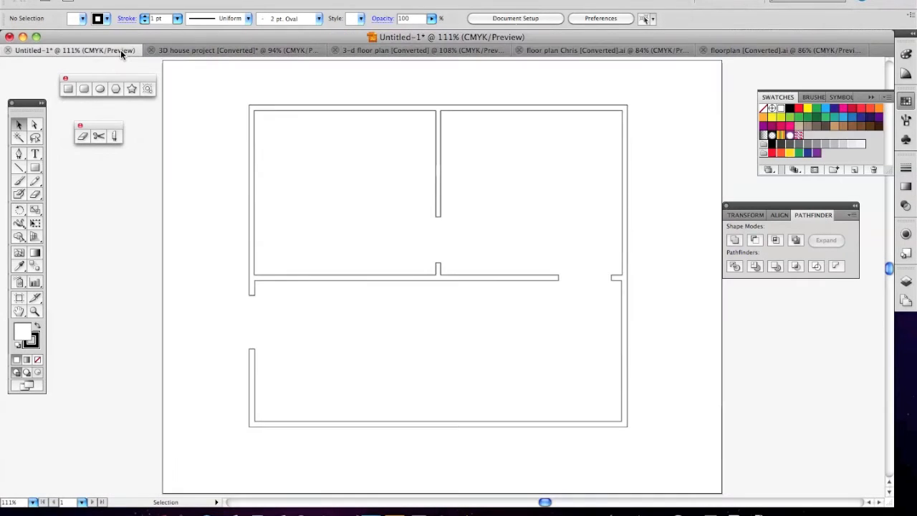
- Draw two overlapping rectangles in the upper-left room: about 1.04 by 3.22 in along its left wall and 3.57 by 1.06 in along its top wall
click(34, 169)
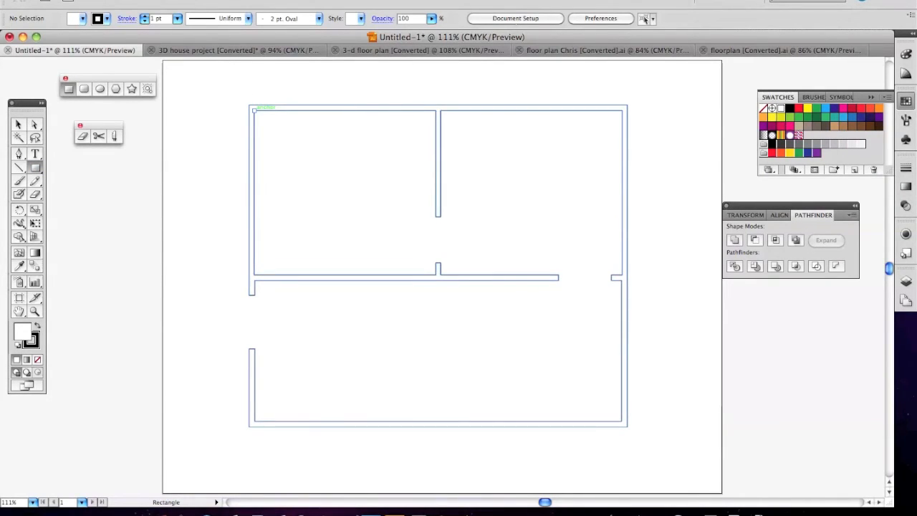
mouse_move(254, 111)
mouse_down()
mouse_move(281, 123)
mouse_move(308, 199)
mouse_move(307, 274)
mouse_up()
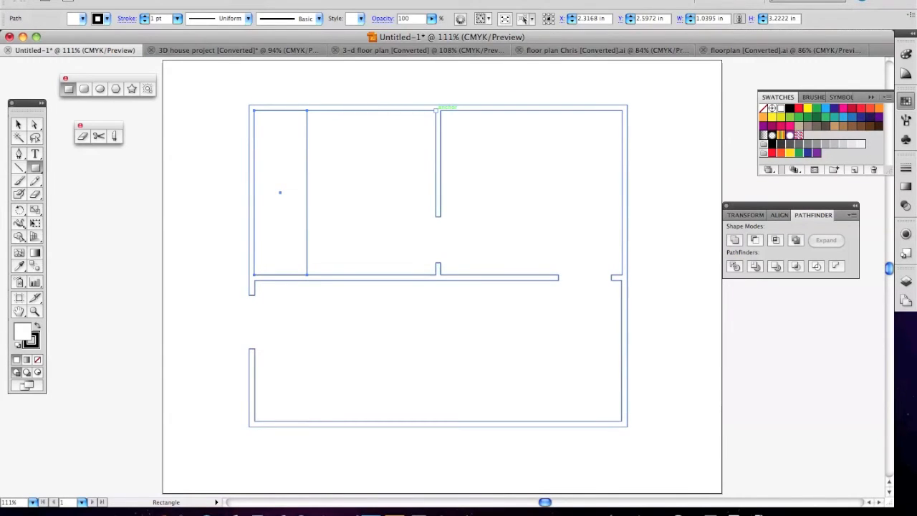
mouse_move(435, 111)
mouse_down()
mouse_move(428, 155)
mouse_move(254, 165)
mouse_up()
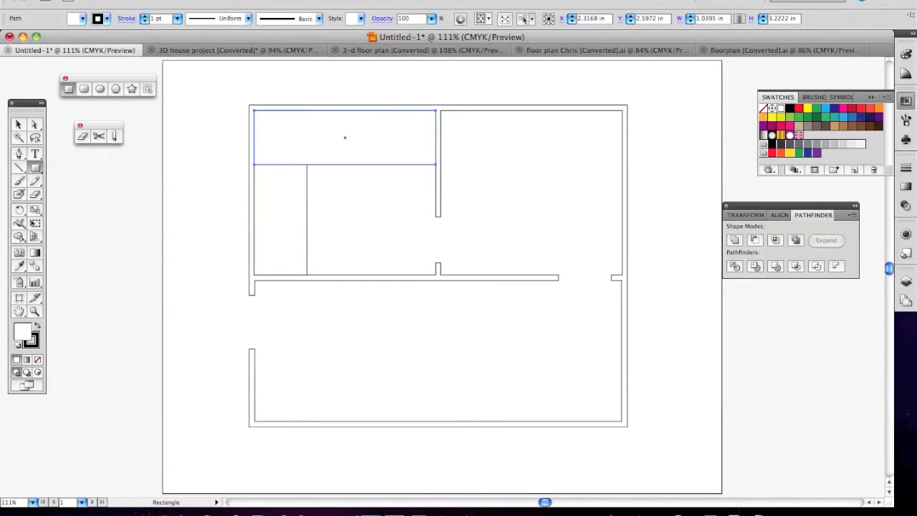
- Unite the two overlapping rectangles in the upper-left room into one L-shaped counter with Pathfinder
click(18, 125)
shift+click(270, 205)
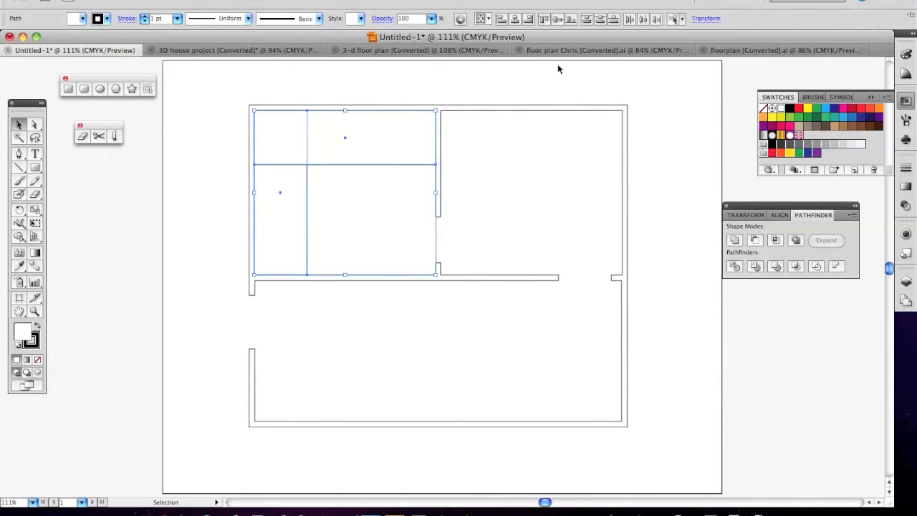
click(549, 82)
click(371, 152)
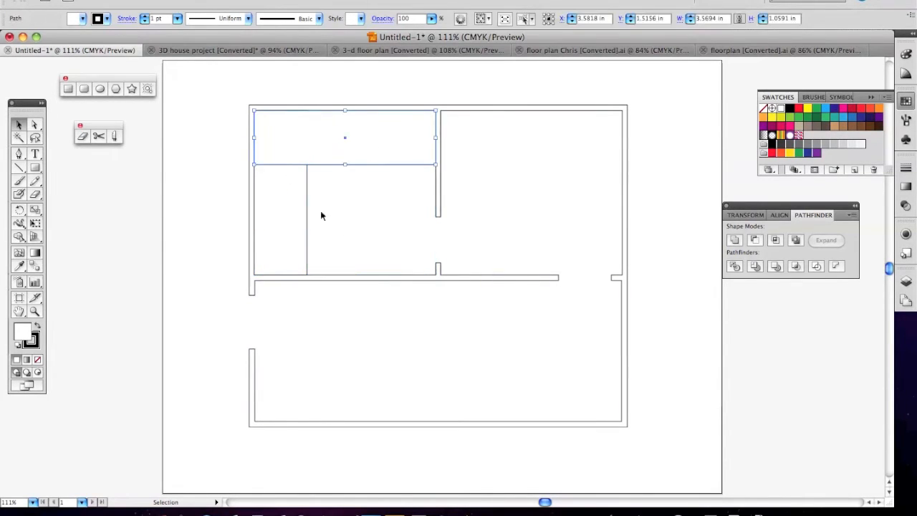
shift+click(295, 215)
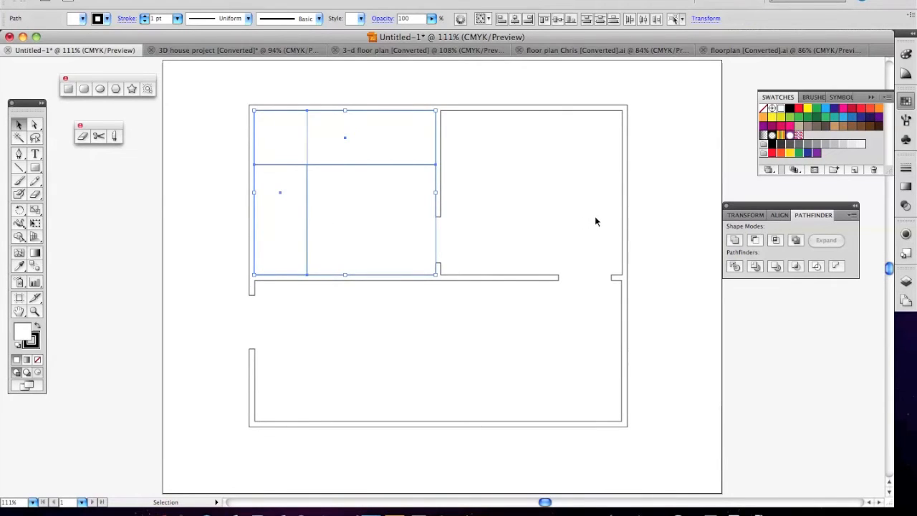
click(735, 242)
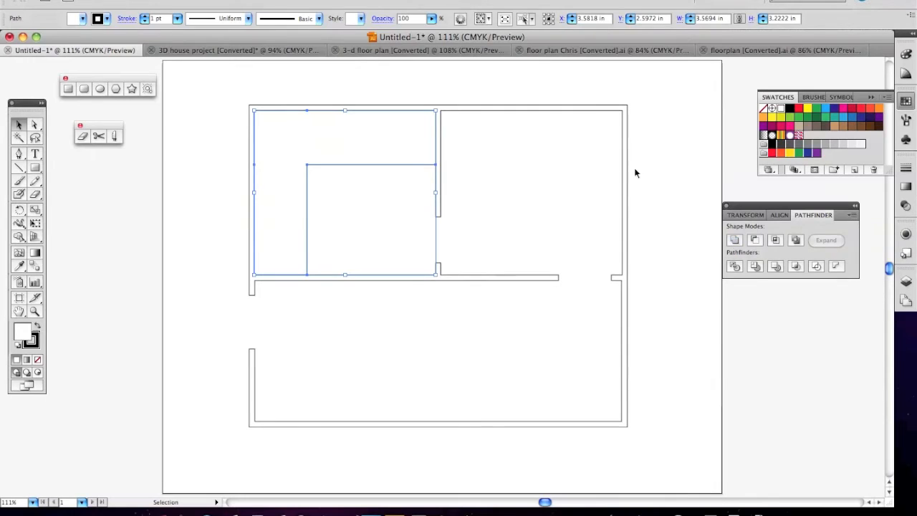
click(665, 173)
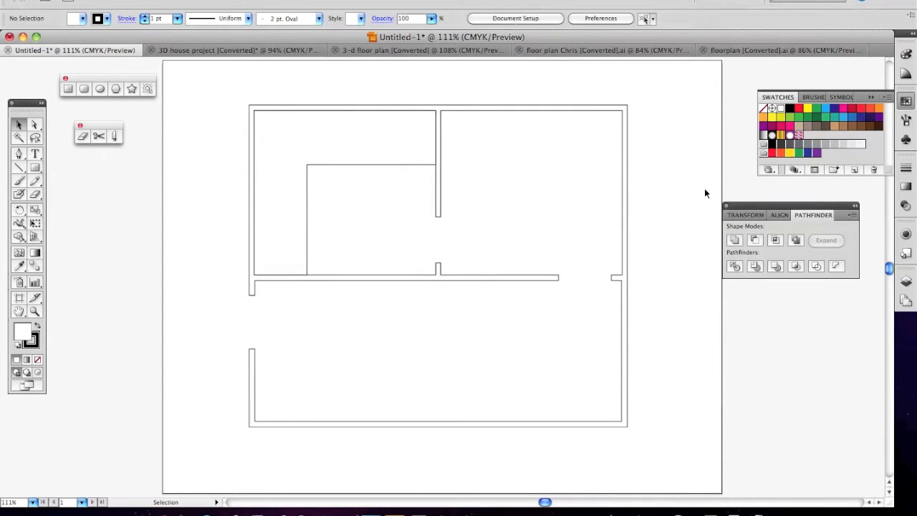
- Draw a rectangle about 1.24 by 1.18 in at the counter's upper-right end and one about 0.75 by 0.76 in near its lower end
click(36, 168)
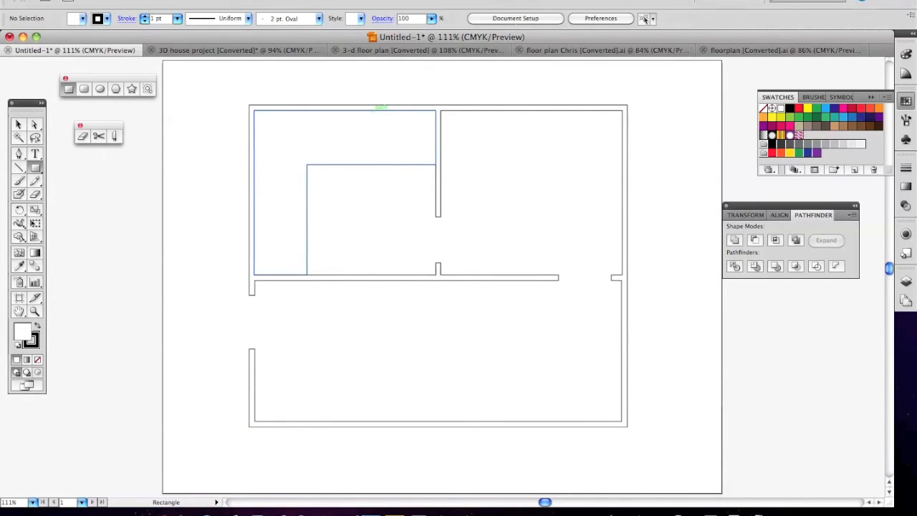
drag(372, 110, 436, 171)
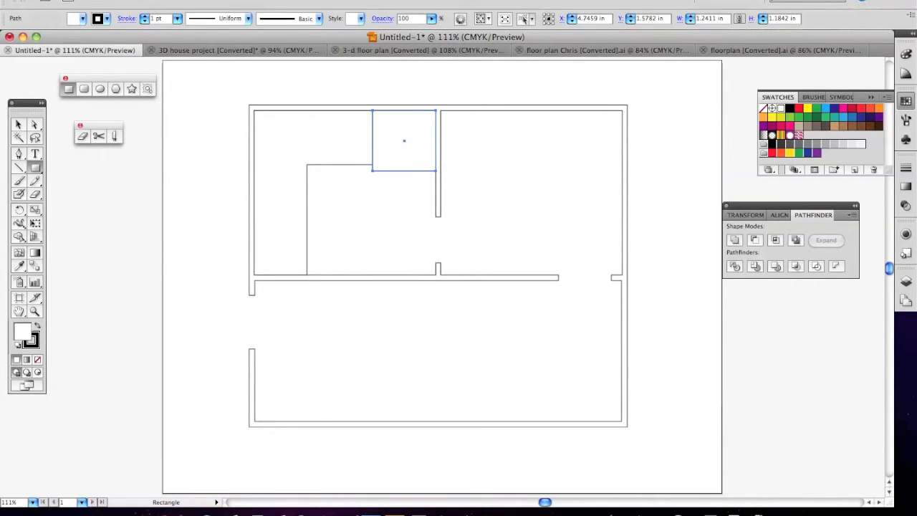
drag(263, 228, 302, 266)
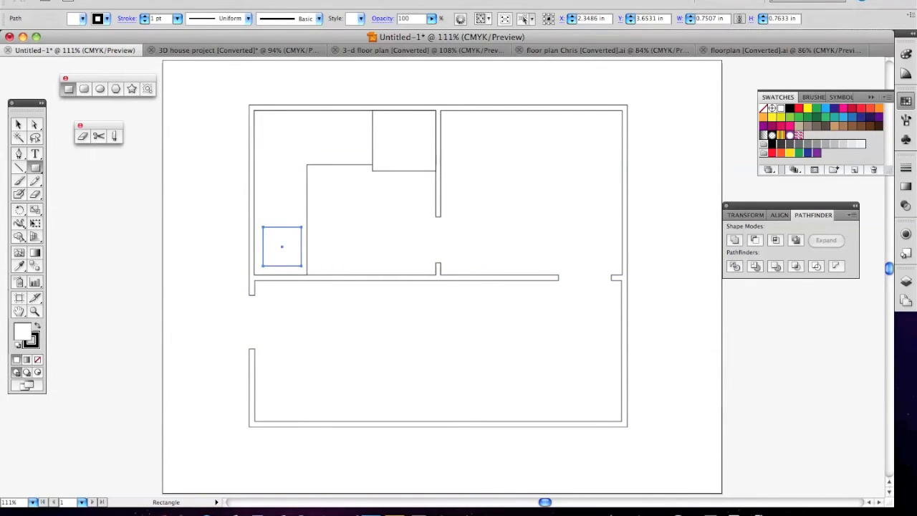
- Draw an ellipse about 0.63 by 0.96 in above the counter's small square, and a circle about 0.25 in across in the square's upper-left area
click(99, 88)
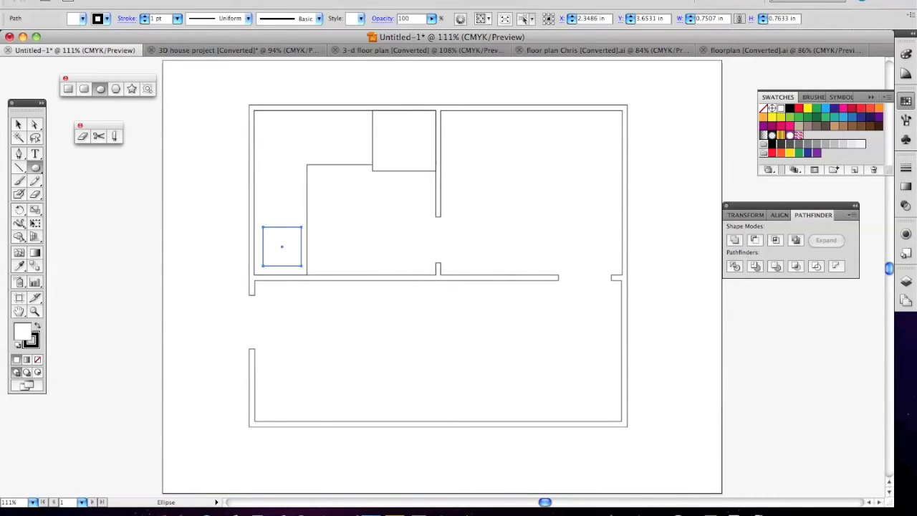
drag(270, 164, 302, 213)
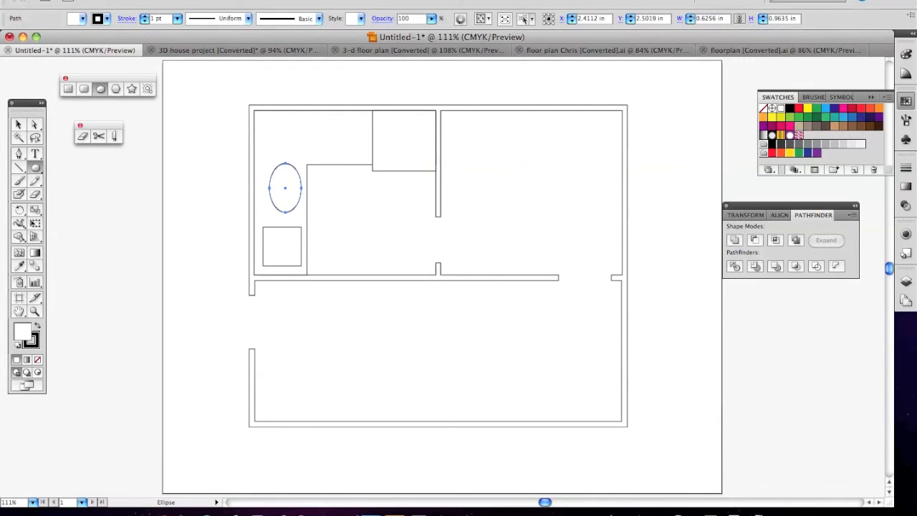
key(z)
drag(232, 152, 327, 281)
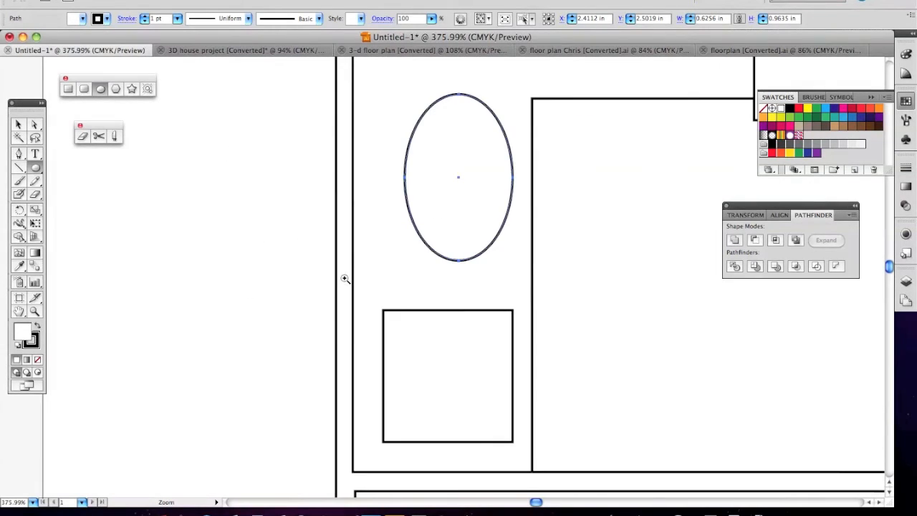
drag(407, 333, 450, 376)
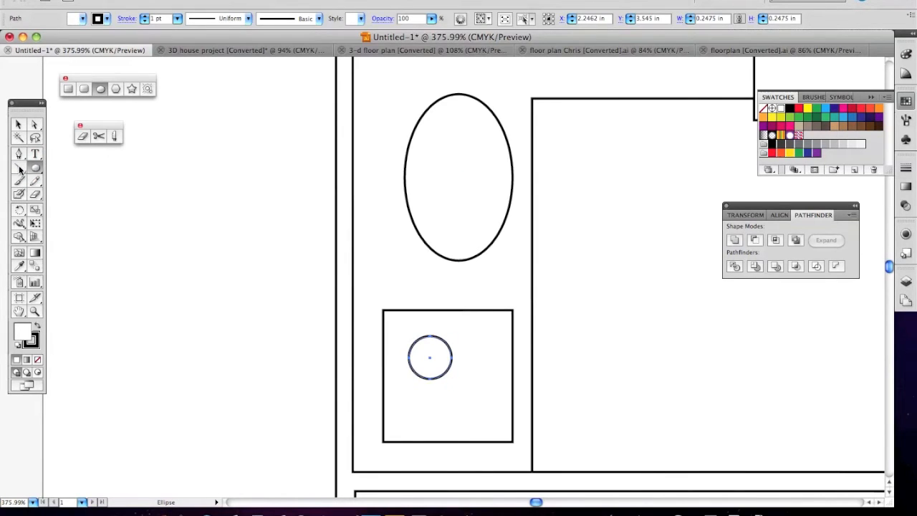
- Draw four inward tick lines about 0.06 in long from the circle's top, bottom, right and left edge points
click(68, 89)
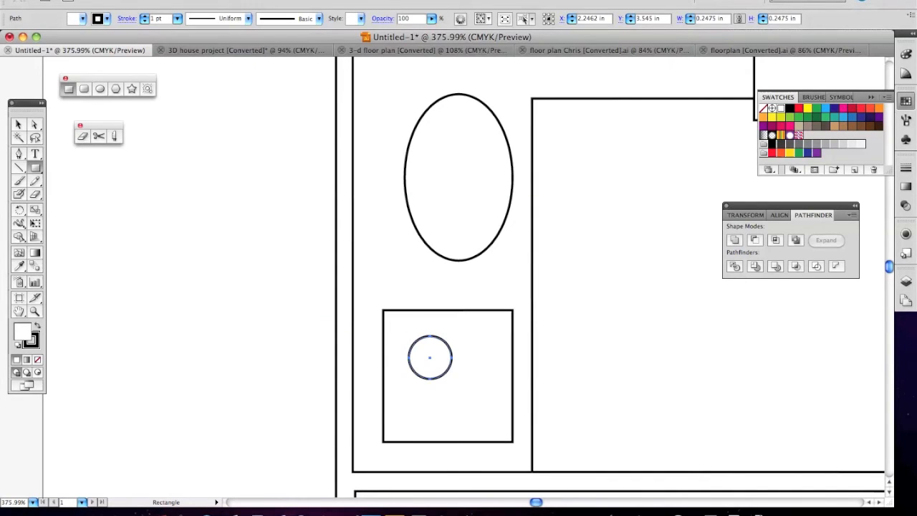
key(z)
drag(368, 294, 541, 451)
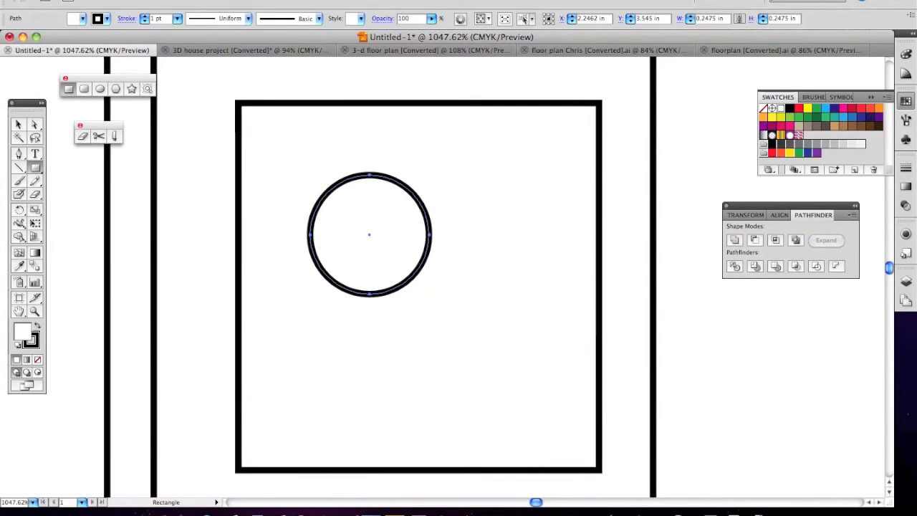
click(20, 168)
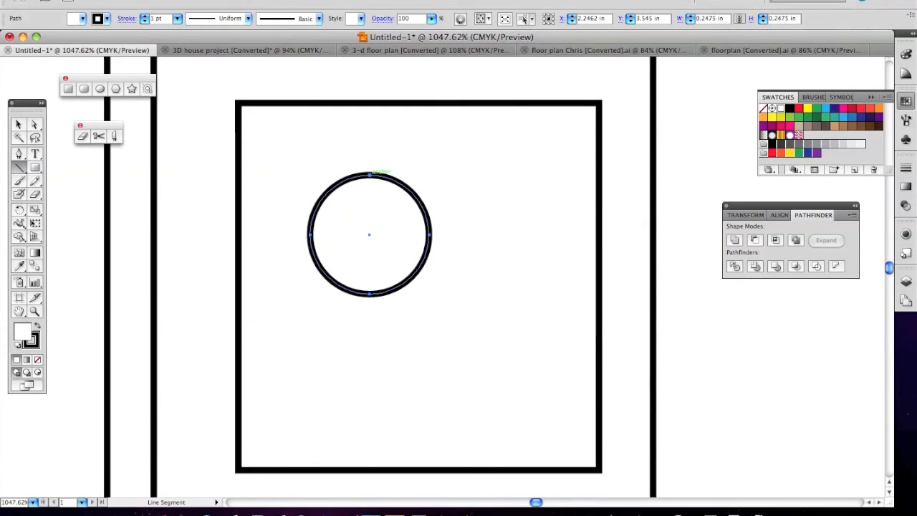
drag(370, 173, 370, 234)
drag(370, 200, 370, 207)
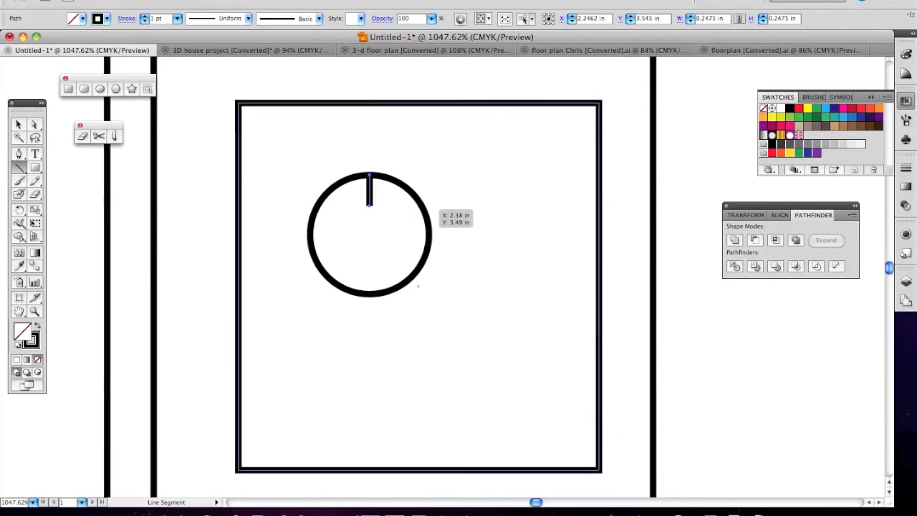
drag(370, 292, 370, 267)
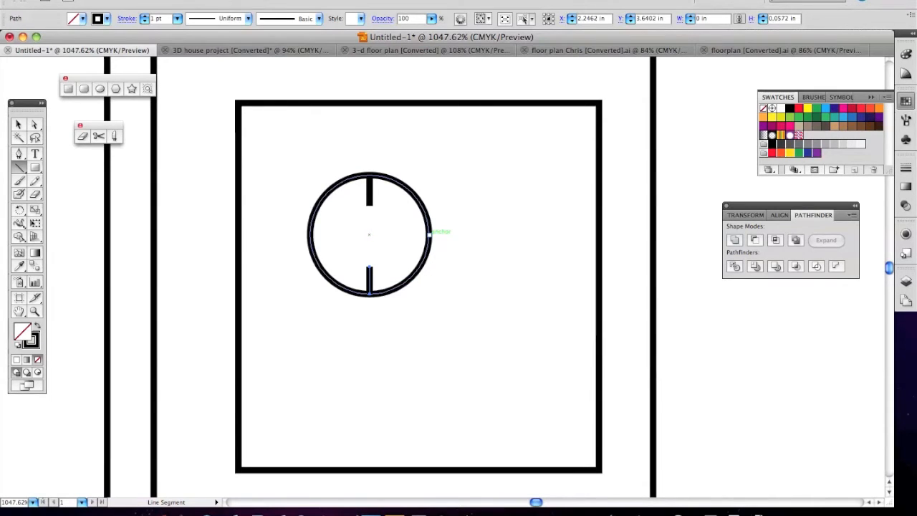
drag(430, 234, 402, 234)
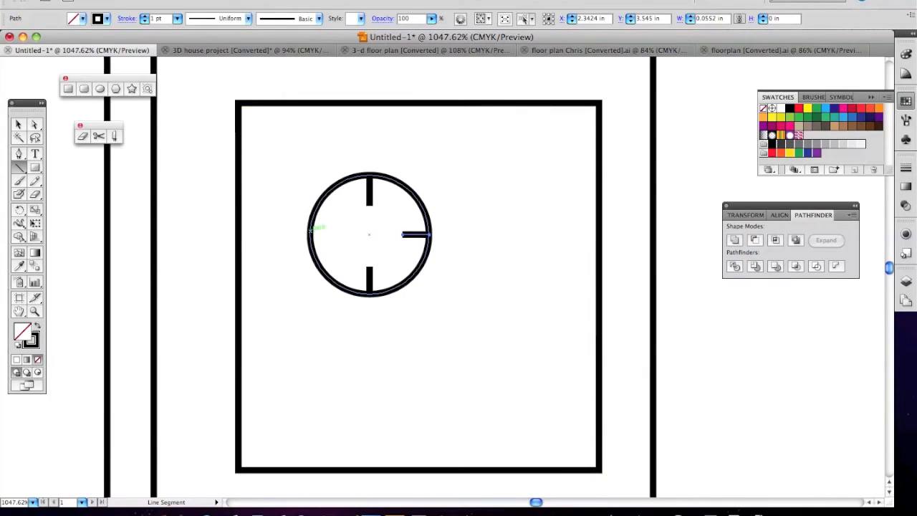
drag(309, 234, 336, 234)
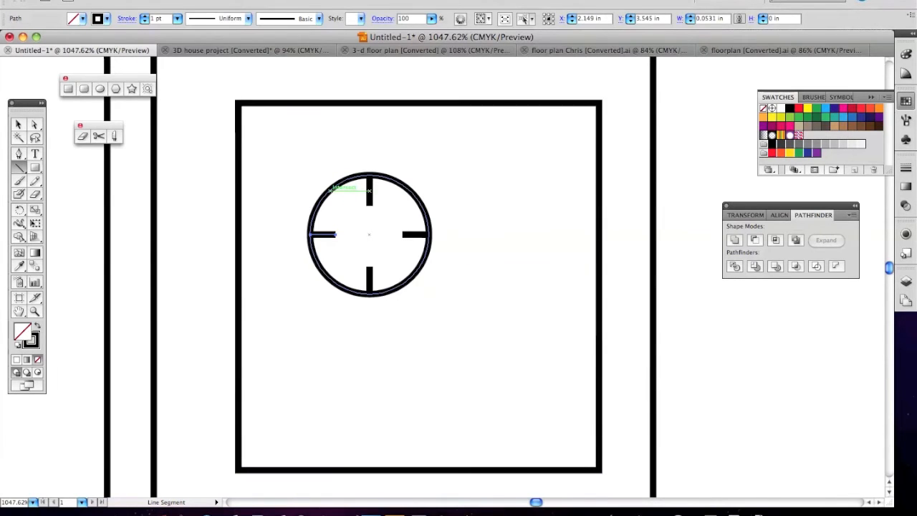
- Add a diagonal tick about 0.04 by 0.04 in inside the circle's upper-left edge and place a copy at its lower-right edge
drag(331, 187, 351, 211)
key(v)
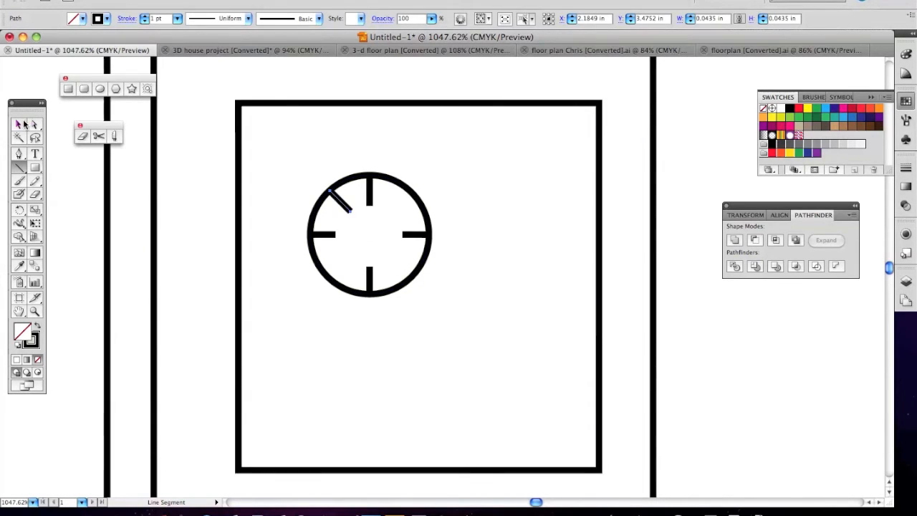
drag(345, 207, 341, 211)
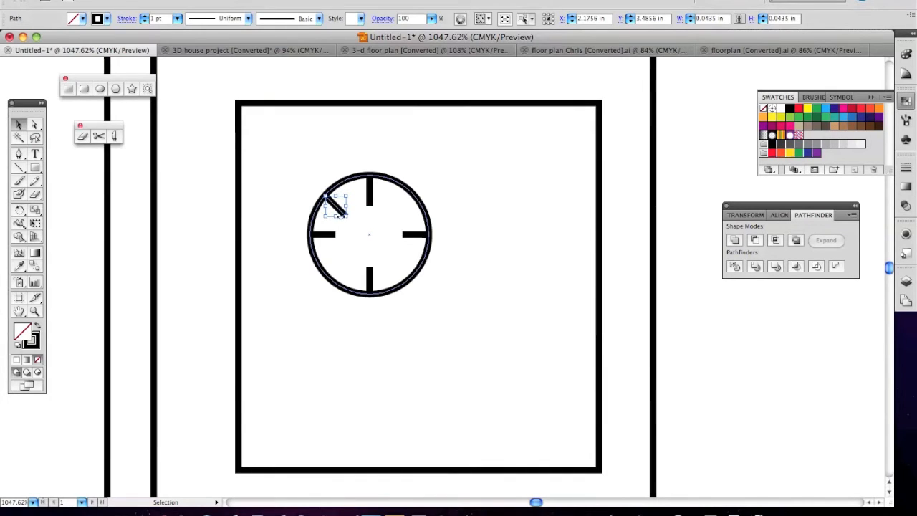
key(Up)
key(Up)
key(Down)
drag(339, 203, 403, 276)
click(342, 205)
drag(341, 205, 344, 207)
click(263, 181)
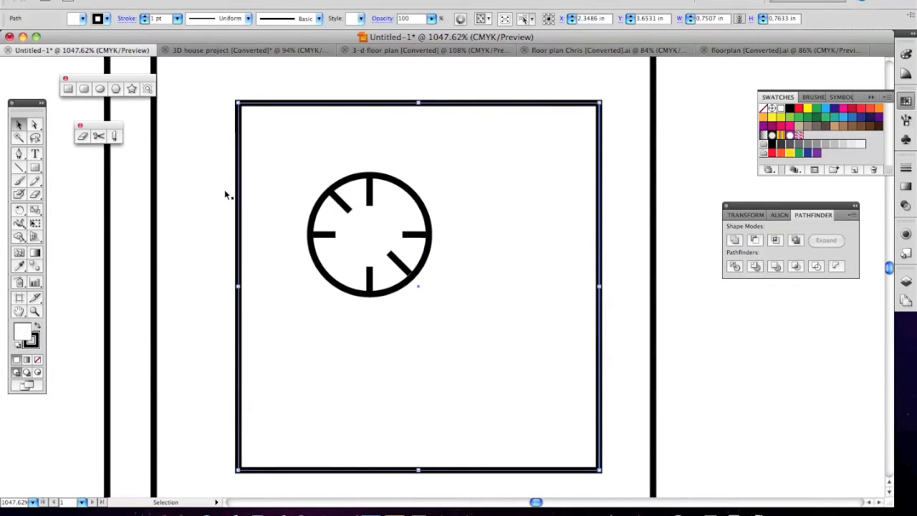
- Draw a diagonal tick about 0.04 by 0.04 in inside the circle's lower-left edge and place a copy at its upper-right edge
click(19, 168)
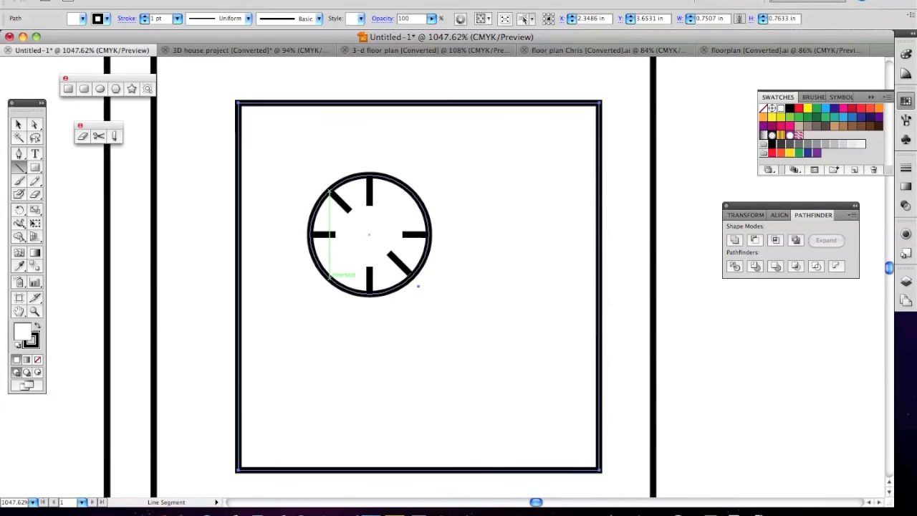
drag(329, 277, 350, 257)
click(19, 124)
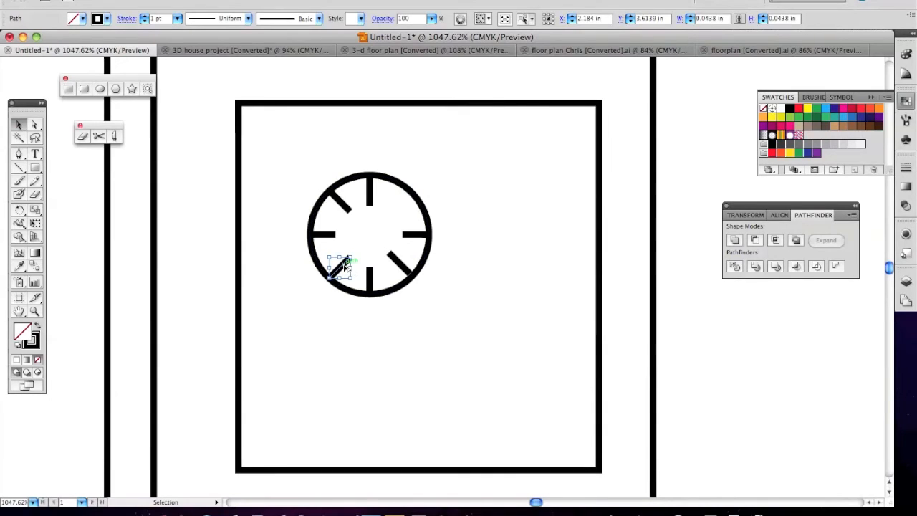
drag(343, 263, 408, 211)
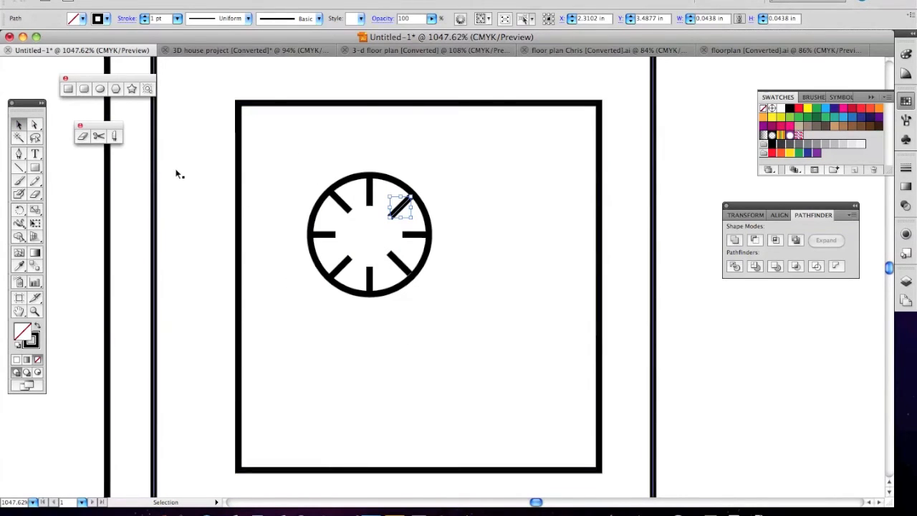
click(272, 144)
click(281, 147)
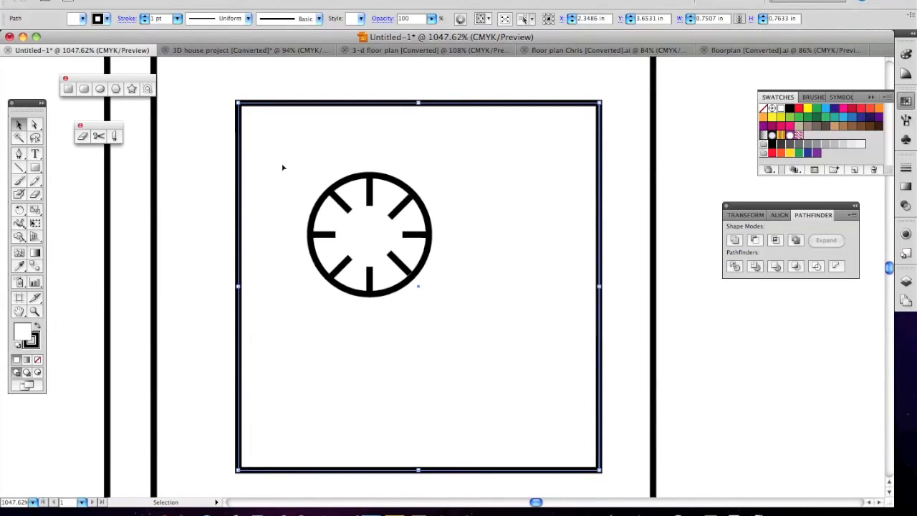
drag(294, 167, 549, 306)
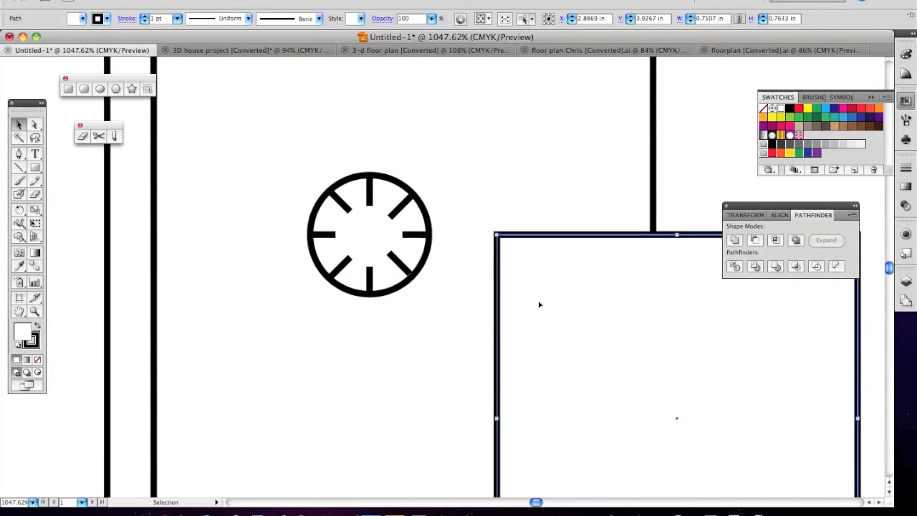
drag(286, 156, 429, 323)
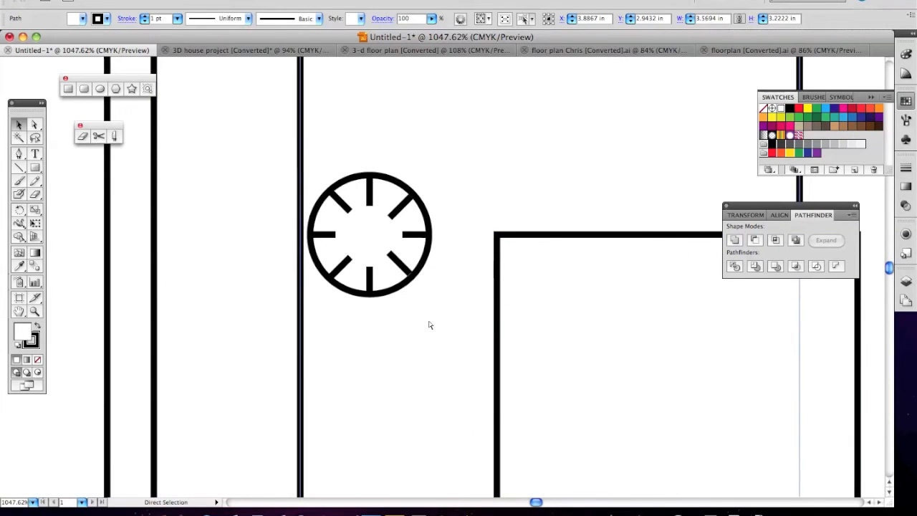
key(super+z)
key(super+z)
key(v)
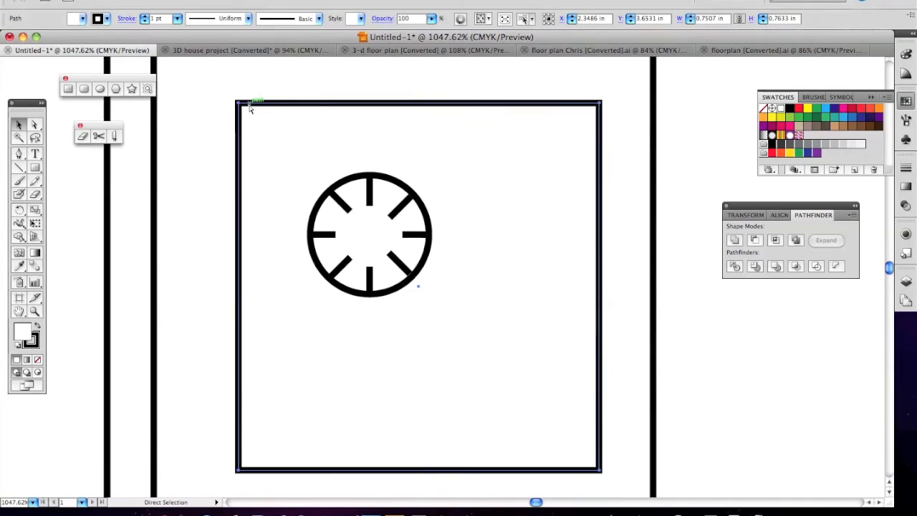
- Move the stove square and the L-shaped counter out of the upper-left room onto the canvas beside the artboard
key(super+0)
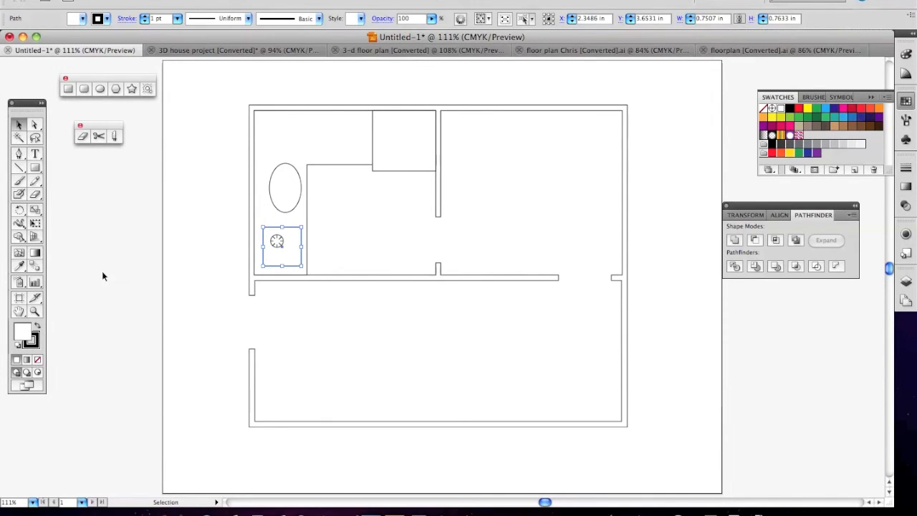
key(space)
drag(112, 267, 375, 251)
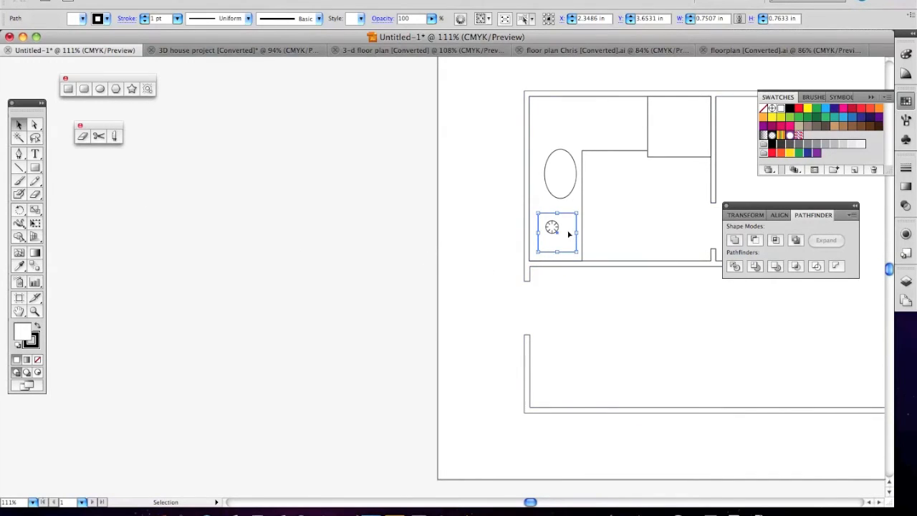
drag(570, 238, 394, 148)
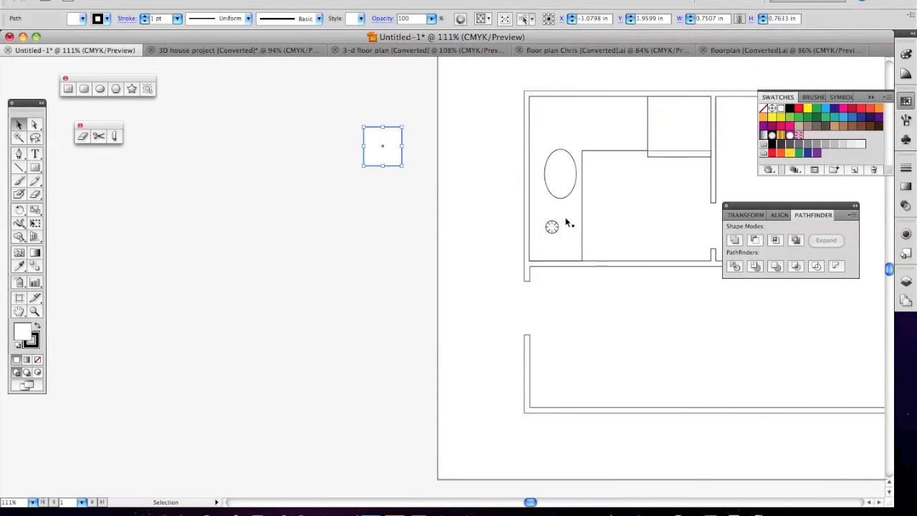
drag(572, 220, 216, 192)
- Group the burner circle together with its eight inward tick lines
drag(538, 215, 571, 243)
key(super+space)
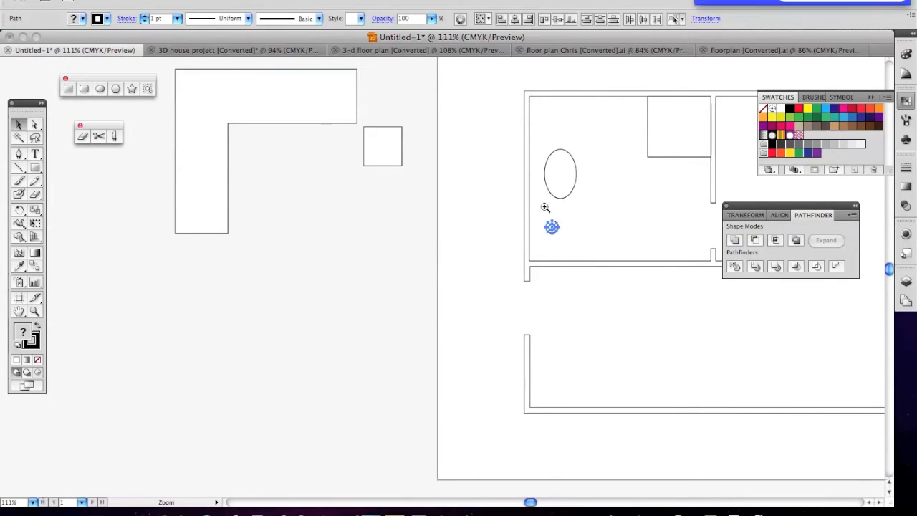
drag(515, 200, 586, 252)
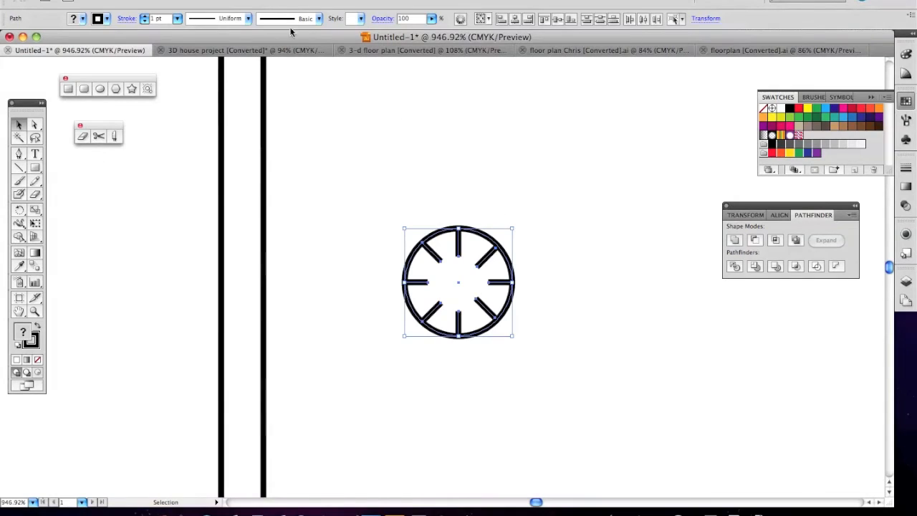
click(154, 1)
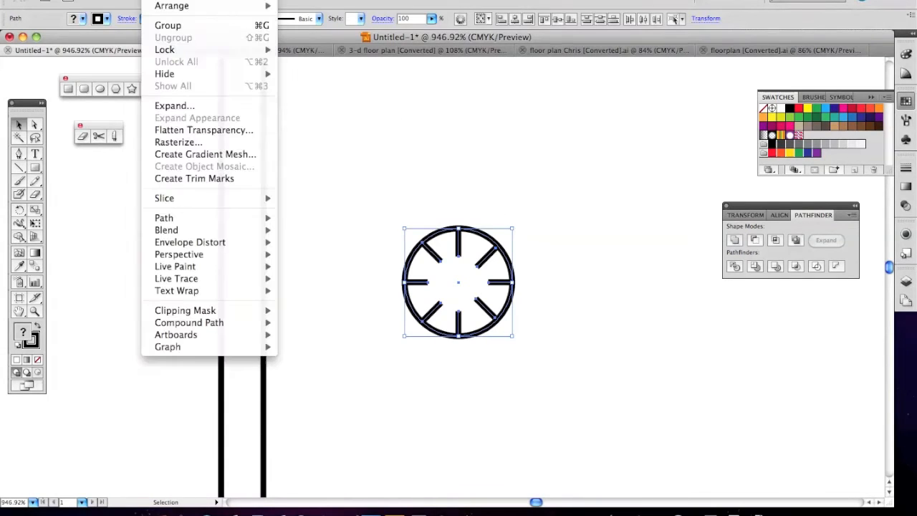
click(172, 24)
- Move the burner group off the artboard and return the L-shaped counter to its place in the upper-left room
key(super+0)
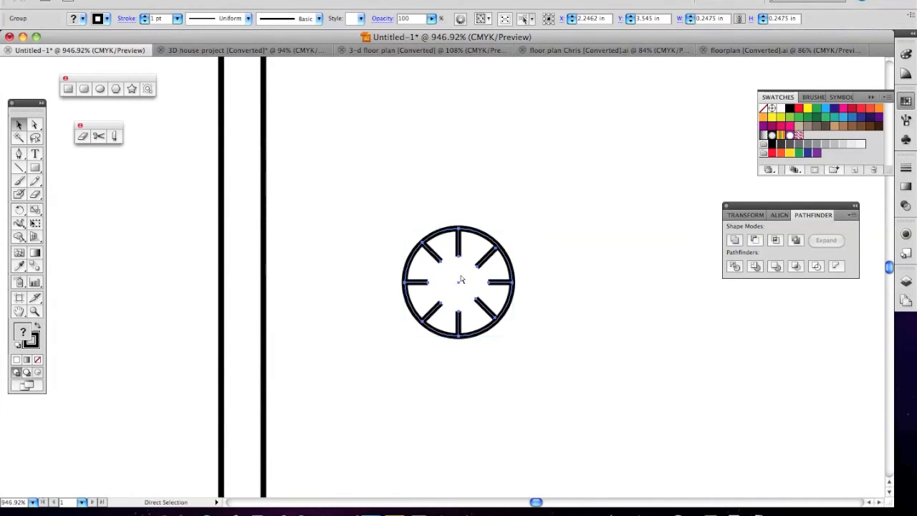
drag(286, 236, 71, 253)
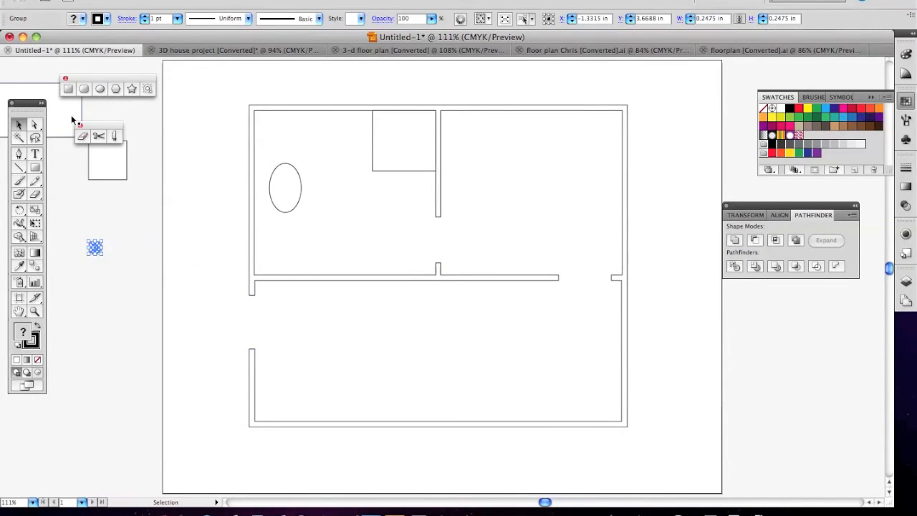
drag(66, 119, 418, 137)
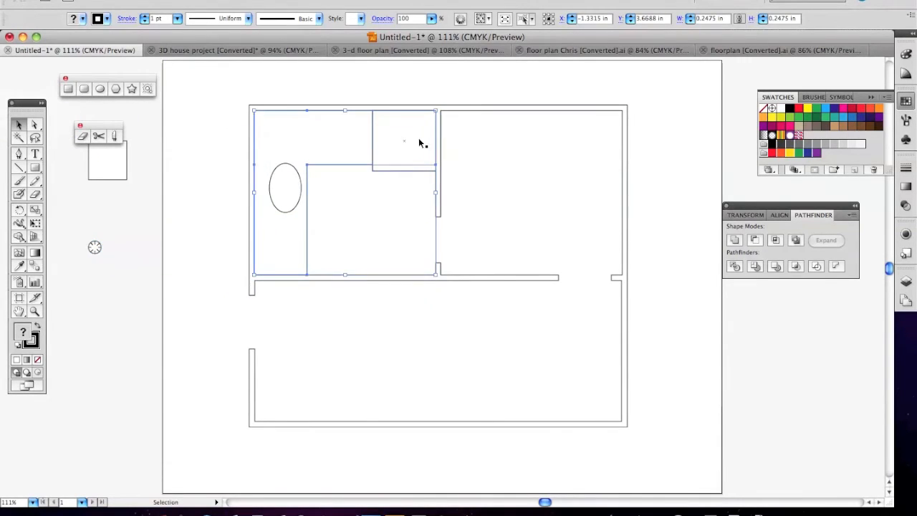
- Place the burner in the upper-left area of the stove square and copy it to form a two-by-two set of burners
key(space)
drag(135, 293, 329, 334)
click(296, 201)
drag(297, 201, 252, 249)
key(ctrl+space)
drag(215, 219, 323, 328)
drag(514, 333, 434, 171)
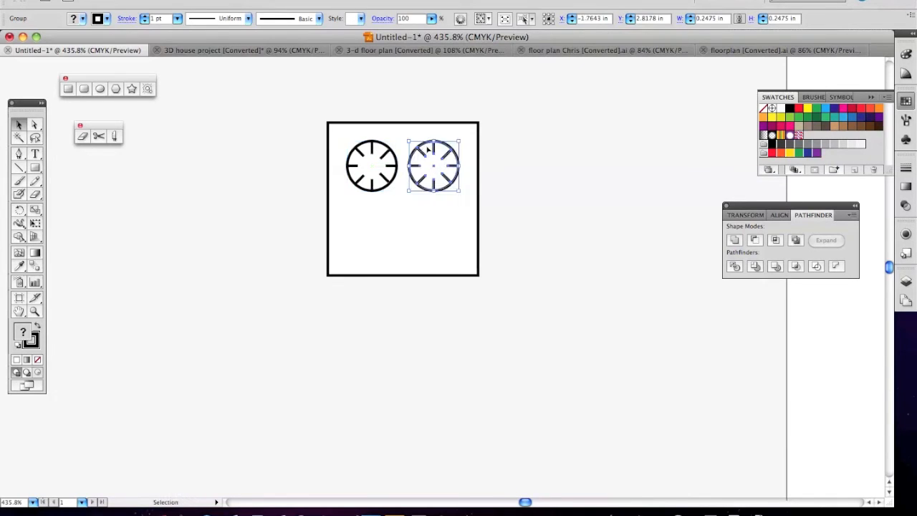
shift+click(384, 153)
drag(390, 169, 391, 230)
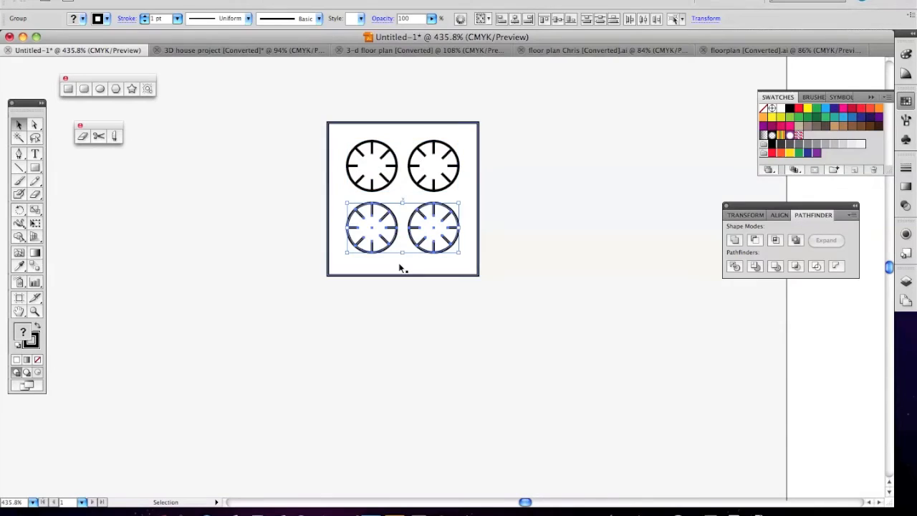
click(258, 197)
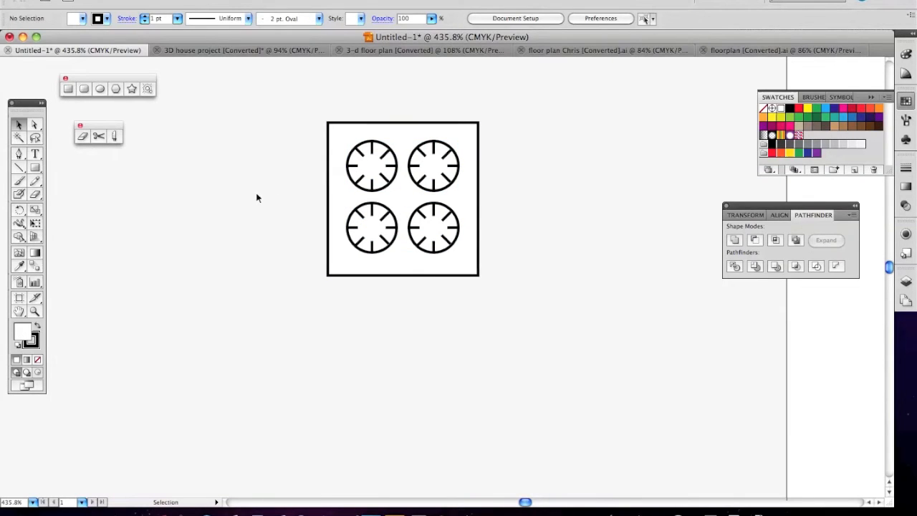
- Group the square with its four burners and place the stove on the counter's vertical arm below the sink ellipse
drag(288, 93, 486, 296)
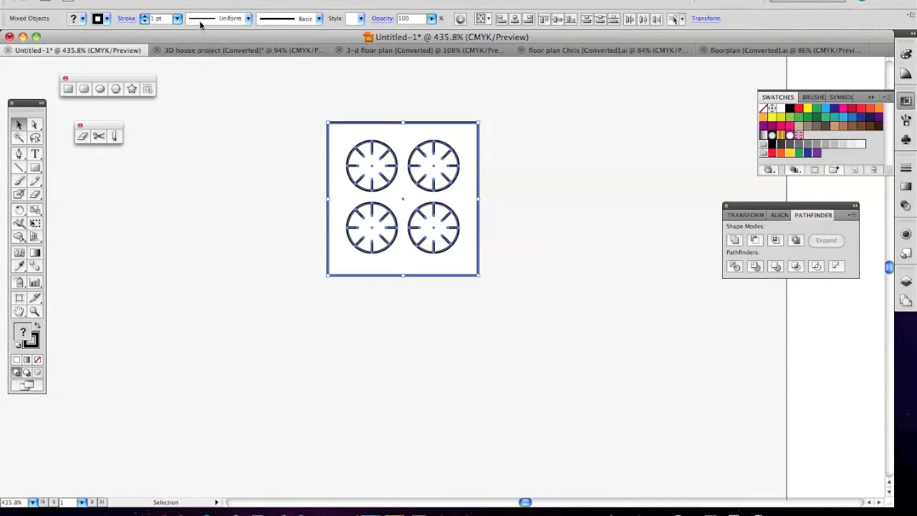
click(169, 1)
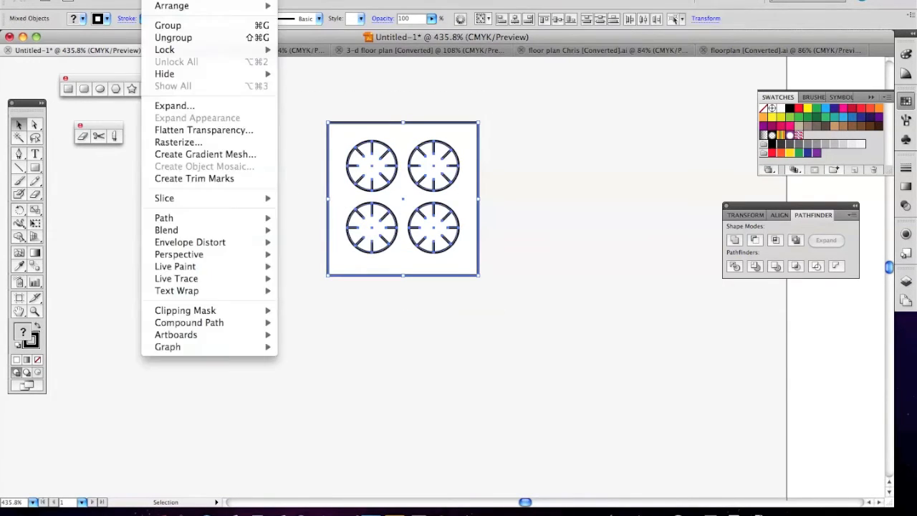
click(169, 26)
key(super+0)
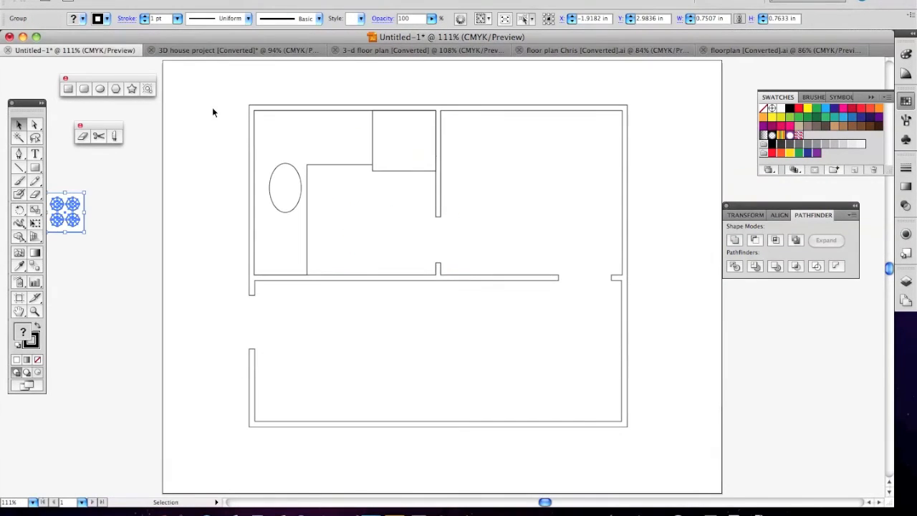
drag(74, 218, 287, 243)
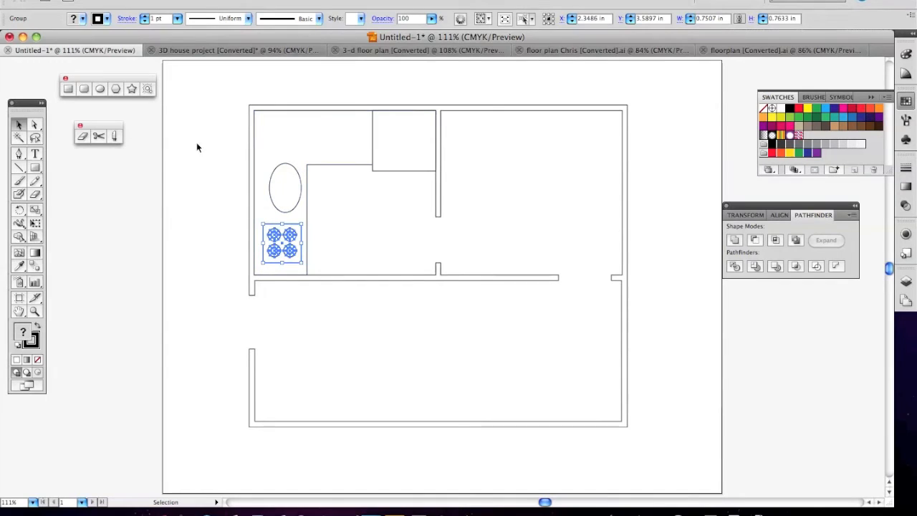
- Draw a narrow upright rectangle about 0.65 in tall on the empty canvas left of the artboard as the faucet base
key(z)
drag(124, 171, 349, 225)
key(v)
key(super+0)
drag(105, 240, 305, 252)
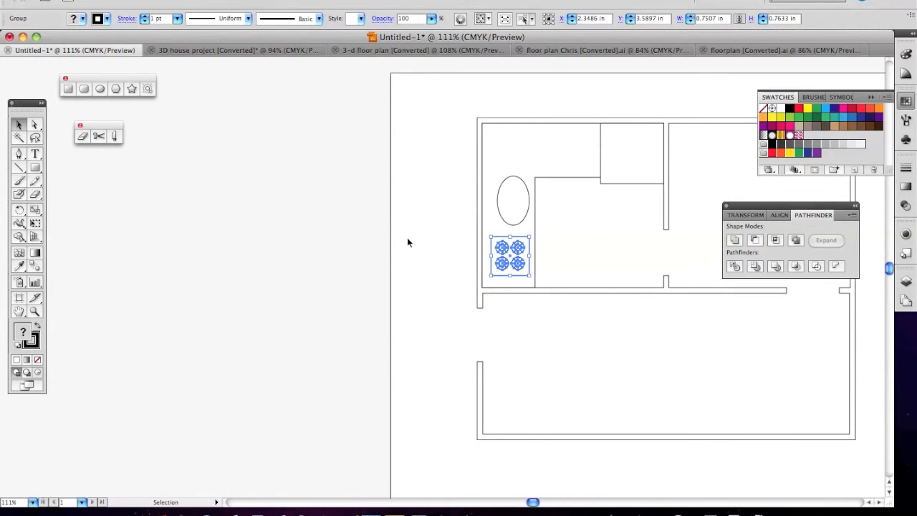
click(39, 169)
click(38, 169)
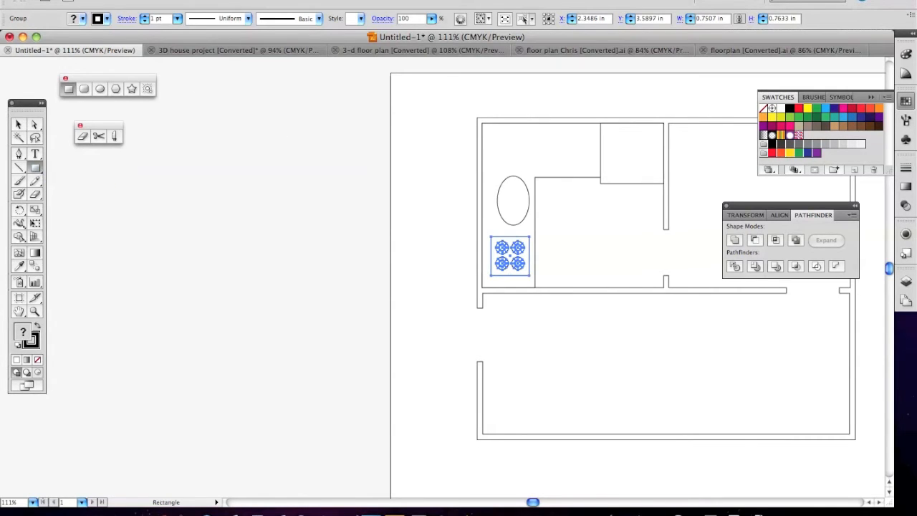
drag(298, 183, 310, 216)
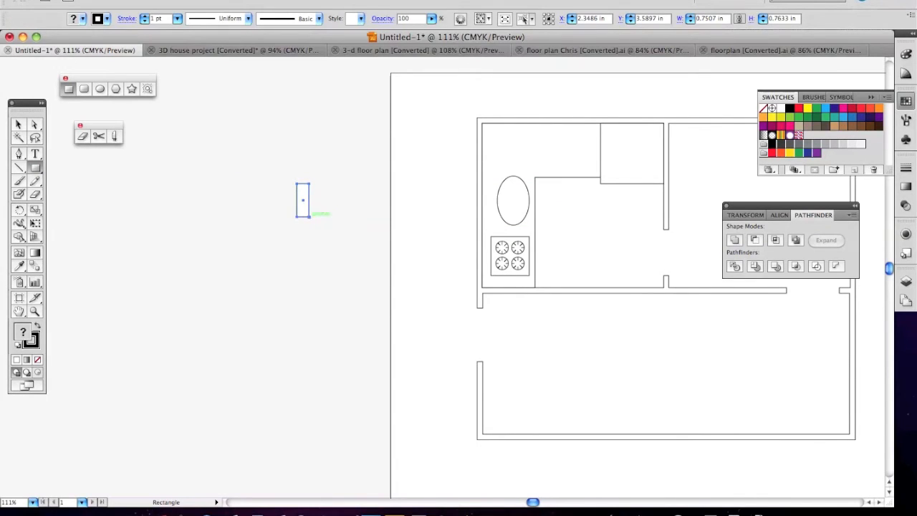
- Draw a spout rectangle about 0.54 by 0.09 in extending right from the faucet base and rotate it to slope downward
drag(302, 194, 332, 200)
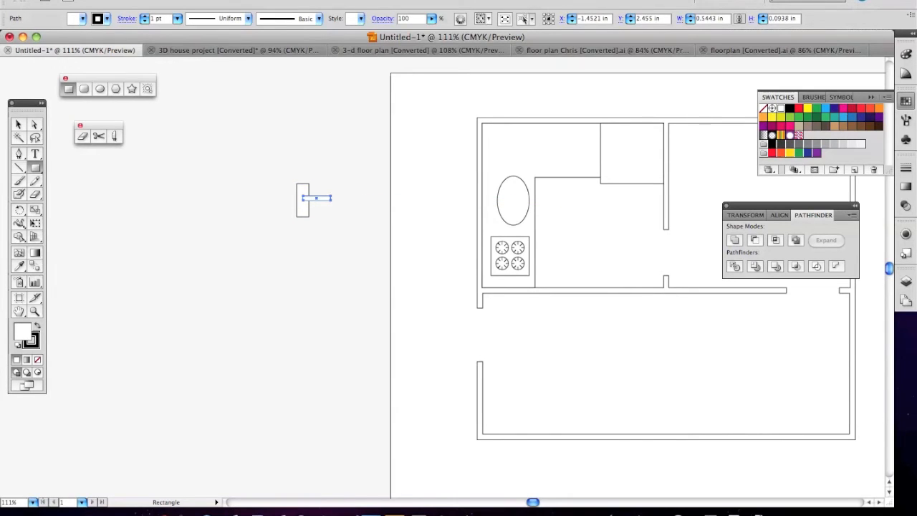
click(19, 126)
drag(331, 191, 320, 207)
- Draw a circle about 0.13 by 0.12 in beside the faucet base and a rectangle about 0.03 by 0.09 in overlapping its upper edge
drag(270, 164, 349, 241)
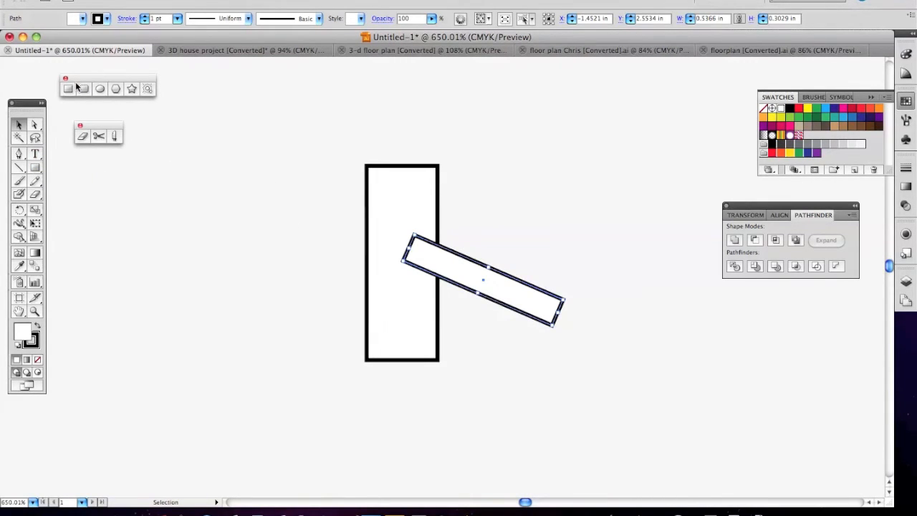
click(100, 88)
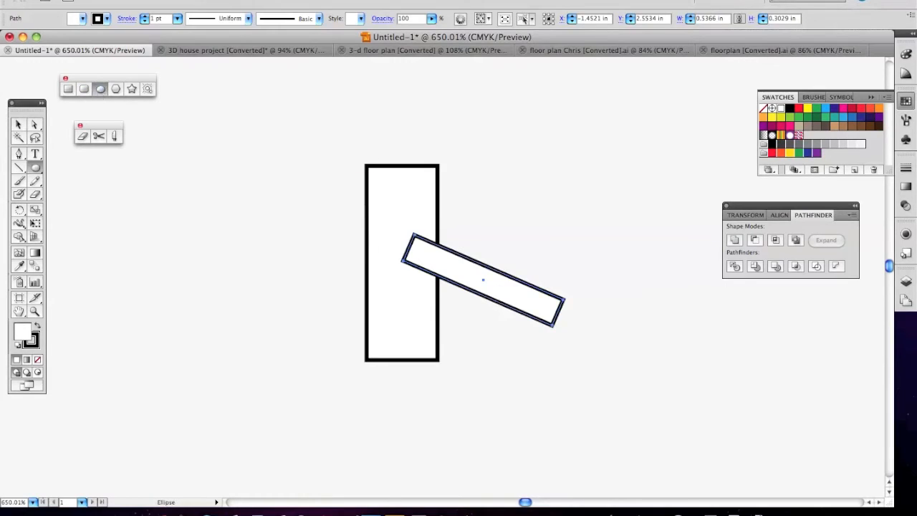
drag(289, 192, 326, 228)
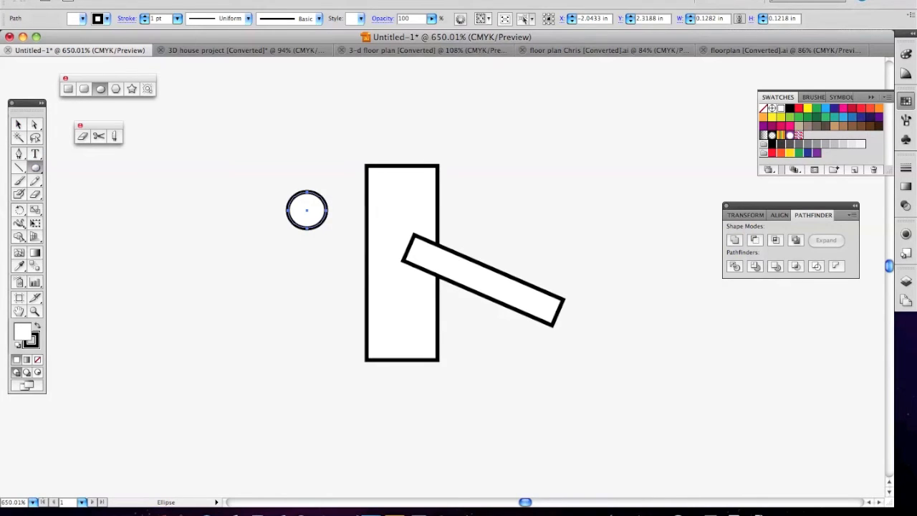
click(68, 88)
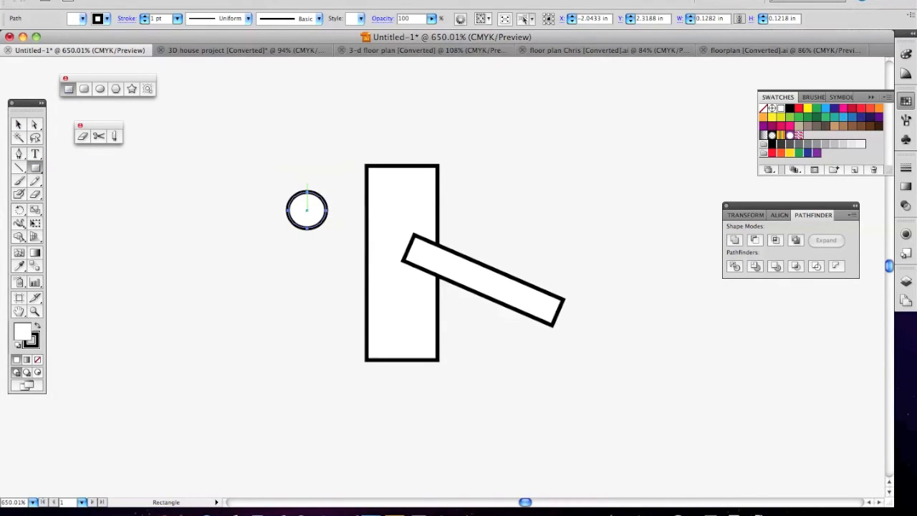
drag(303, 172, 313, 202)
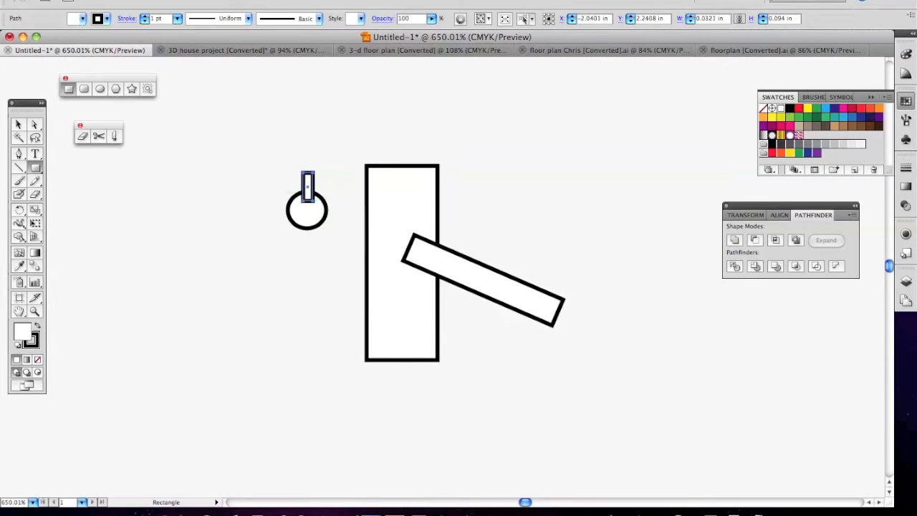
- Unite the small circle and its overlapping rectangle into one knob shape
click(18, 125)
drag(262, 157, 334, 240)
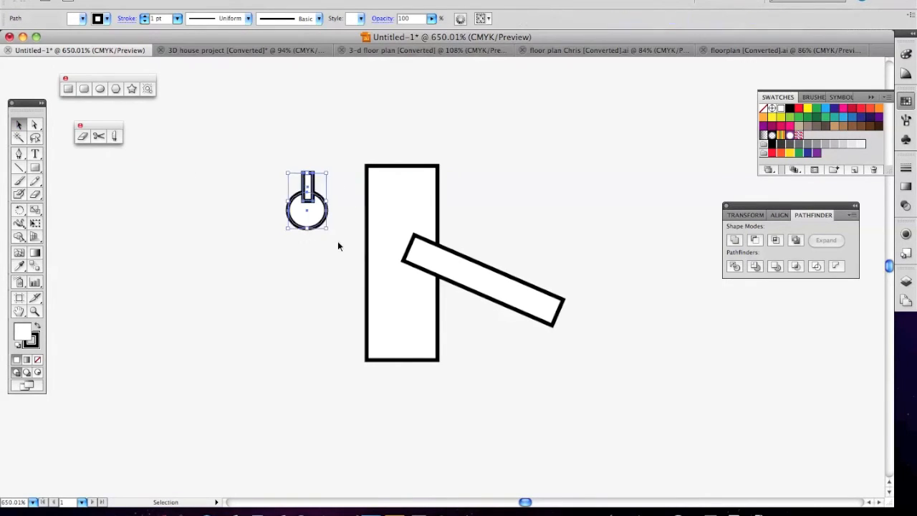
click(735, 240)
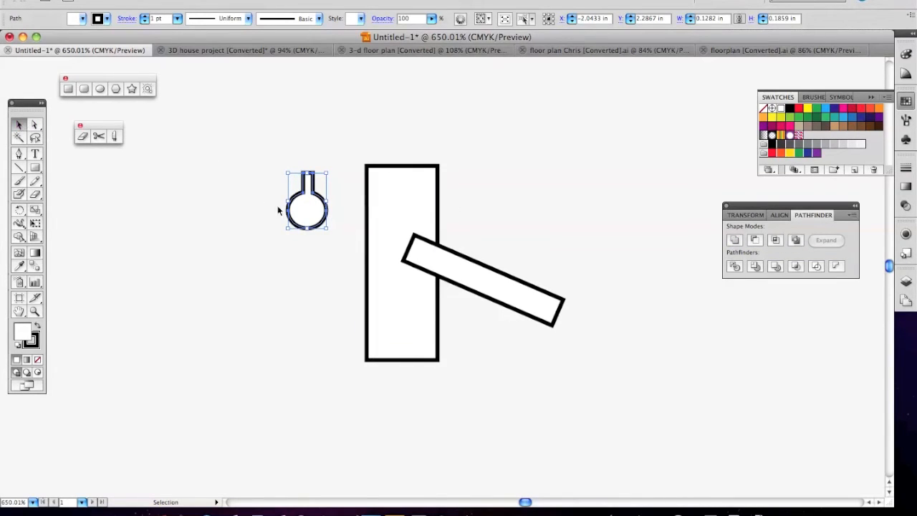
- Duplicate the knob and place one at each end of the faucet base, with both handles rotated outward to the right
drag(310, 213, 313, 339)
drag(329, 295, 320, 331)
drag(305, 324, 400, 314)
click(312, 178)
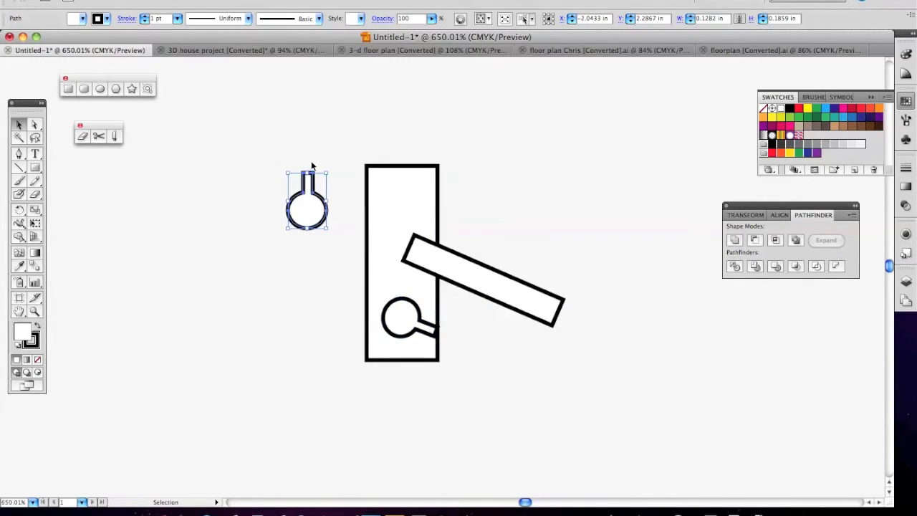
drag(326, 169, 417, 204)
drag(404, 313, 415, 318)
click(310, 301)
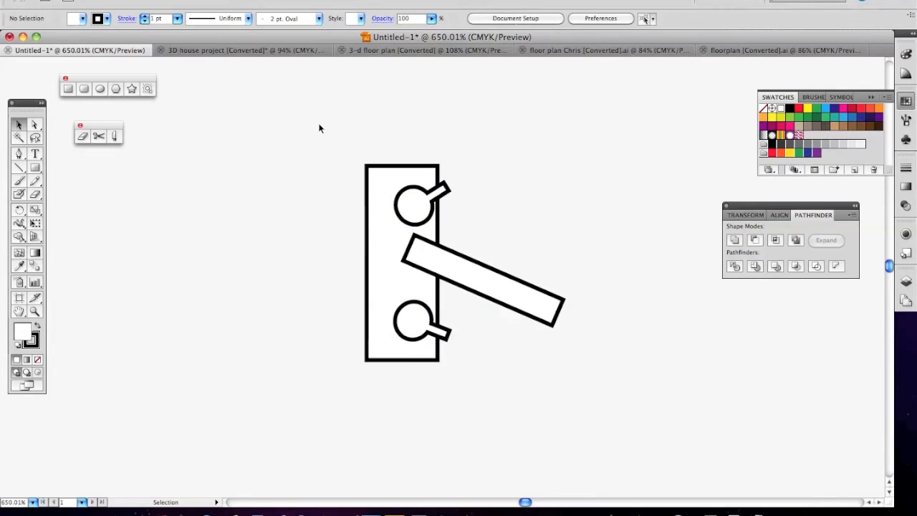
- Shift the spout slightly left on the base and group all the faucet parts
drag(426, 260, 416, 264)
mouse_move(330, 143)
mouse_down()
mouse_move(331, 184)
mouse_move(581, 399)
mouse_up()
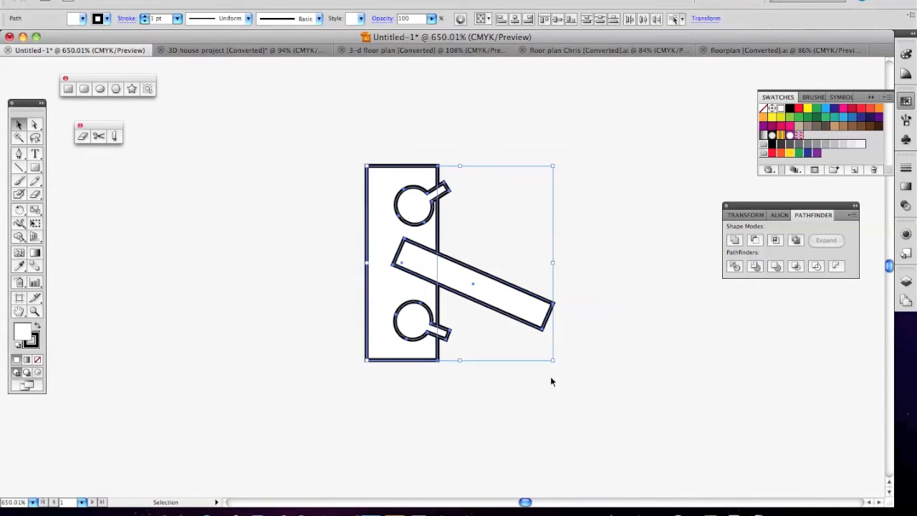
click(164, 1)
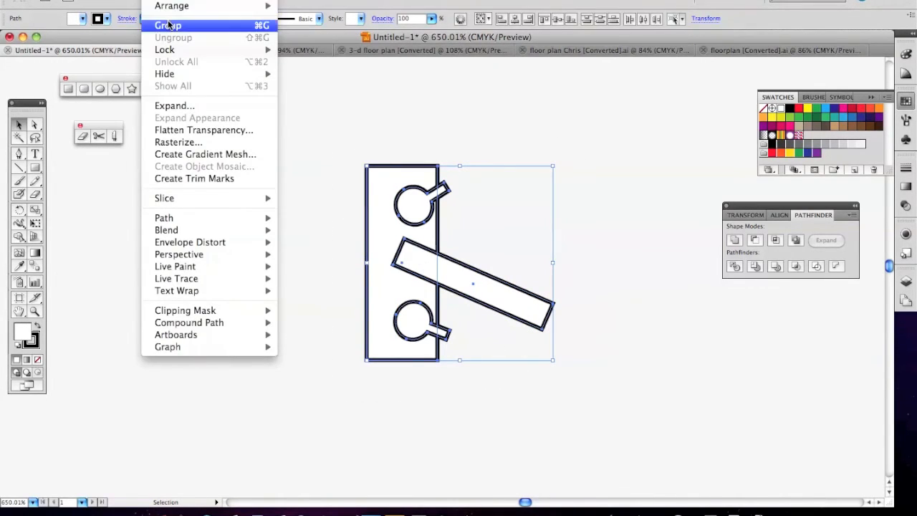
click(172, 22)
- Place the faucet on the counter between the wall and the sink ellipse, and shift the ellipse slightly right
key(super+0)
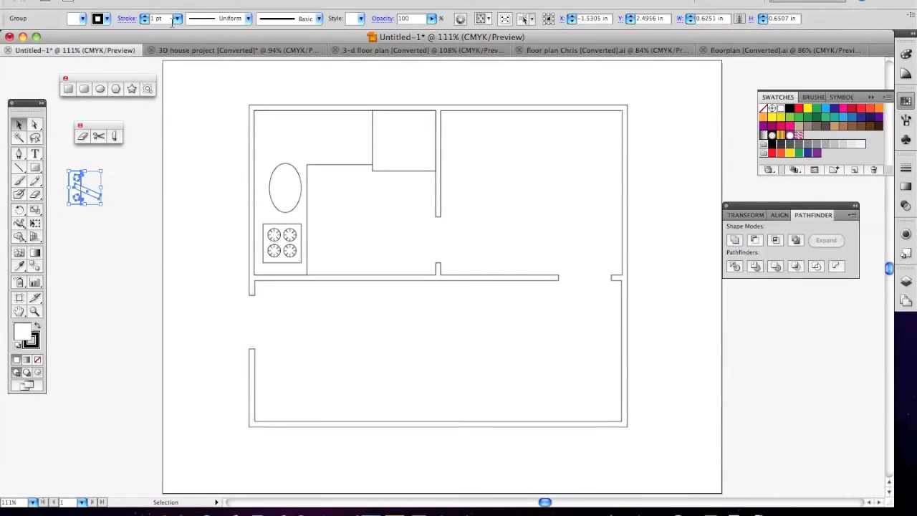
drag(81, 172, 262, 183)
key(super+space)
drag(241, 153, 342, 231)
click(186, 219)
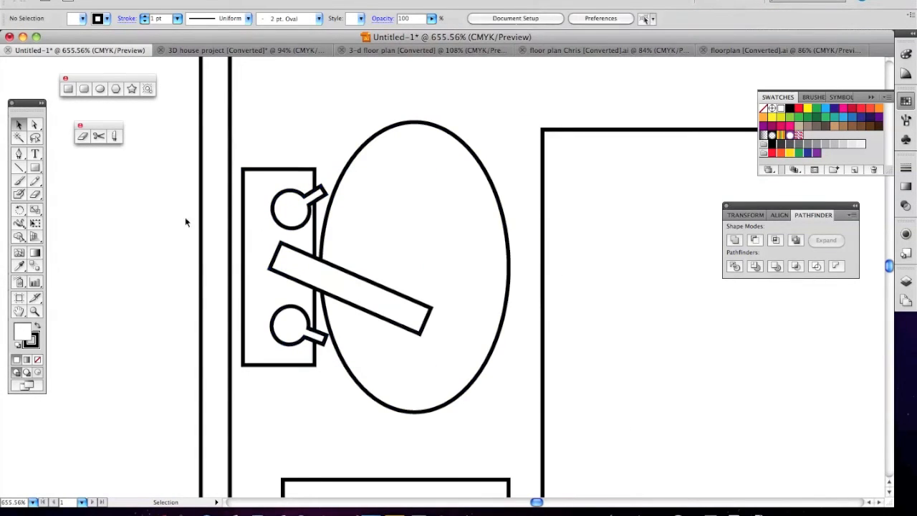
drag(402, 222, 413, 227)
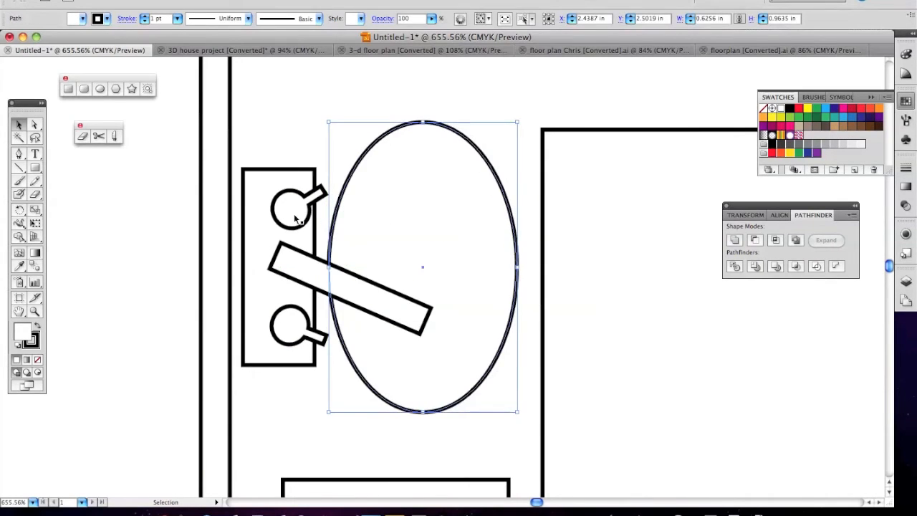
- Draw a drain circle about 0.11 in across near the centre of the sink ellipse
click(99, 89)
drag(409, 257, 443, 289)
click(20, 124)
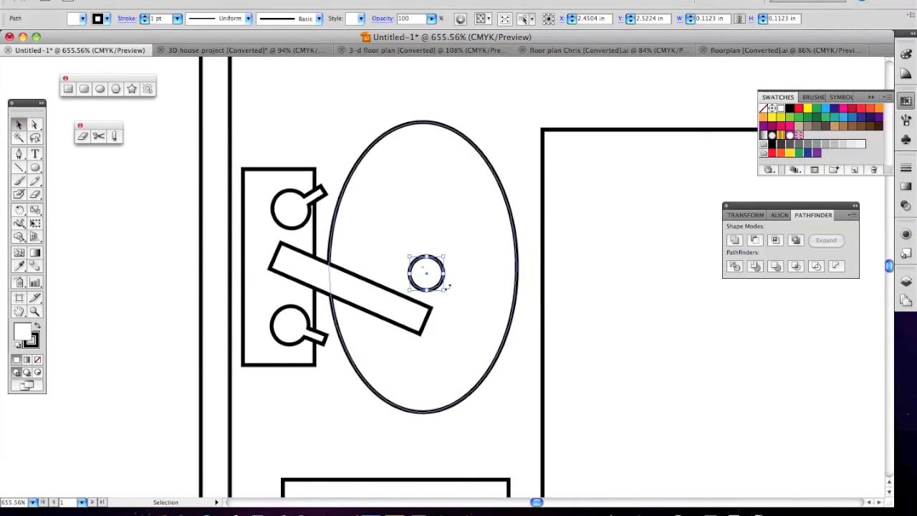
- Centre the drain circle in the sink ellipse, and group the drain, sink ellipse and faucet together
drag(426, 273, 423, 268)
click(116, 218)
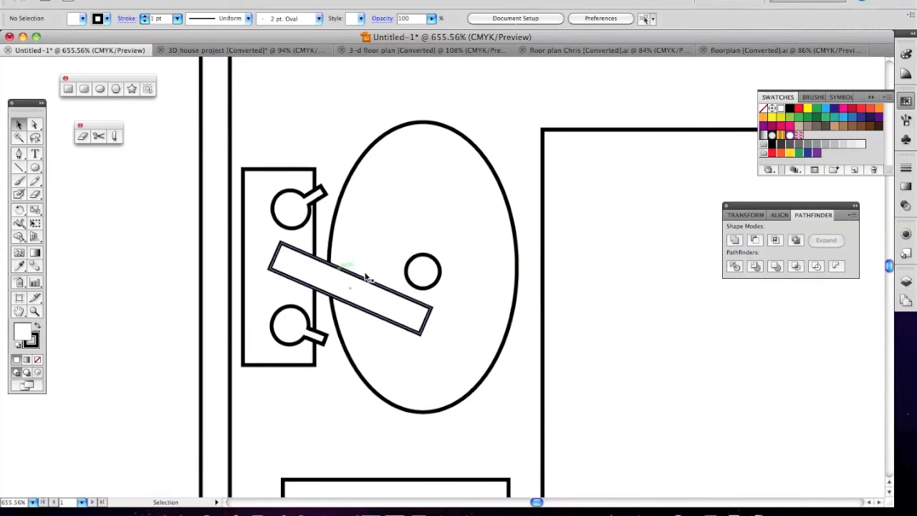
click(424, 270)
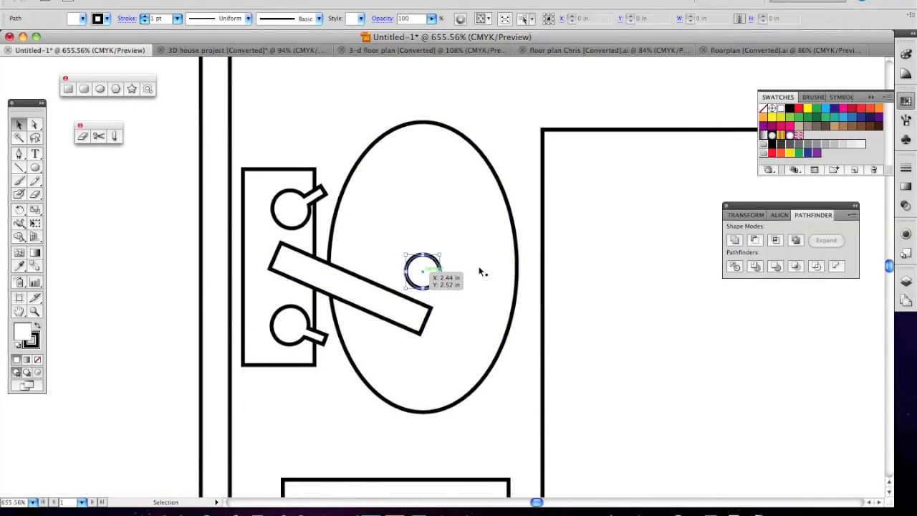
shift+click(439, 188)
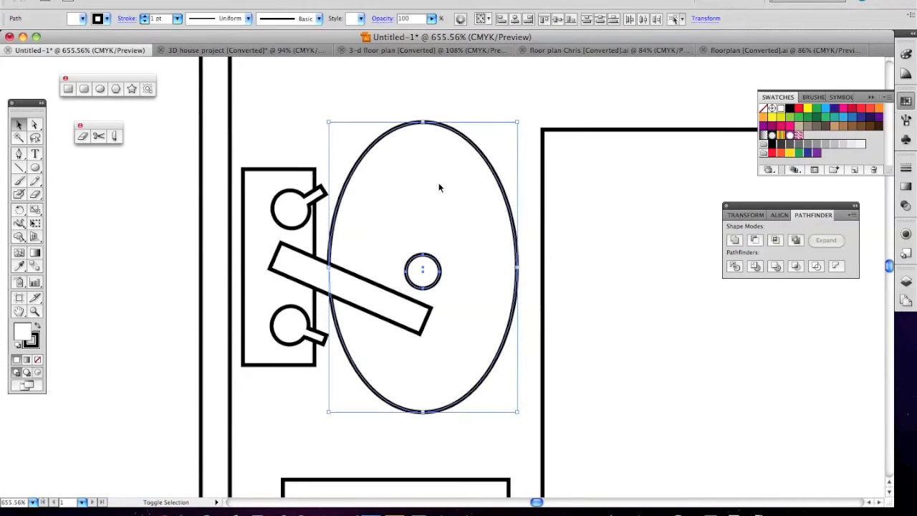
shift+click(278, 214)
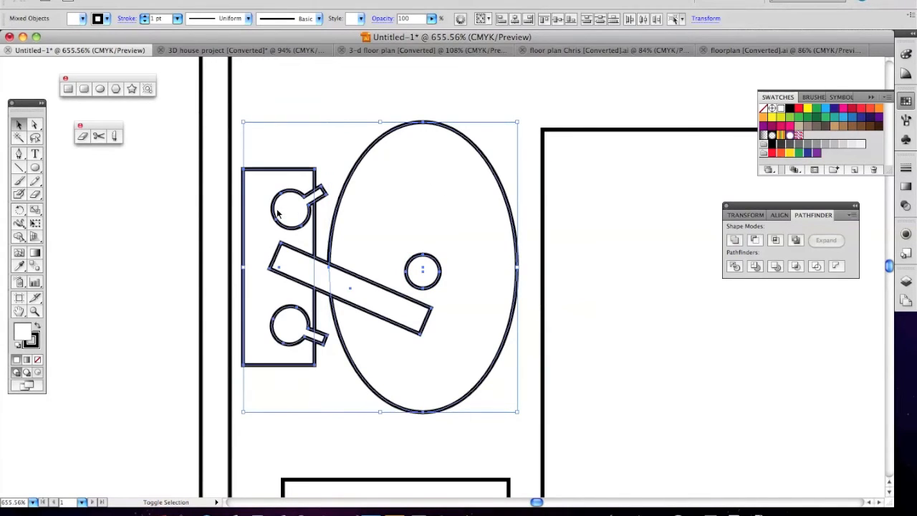
click(159, 0)
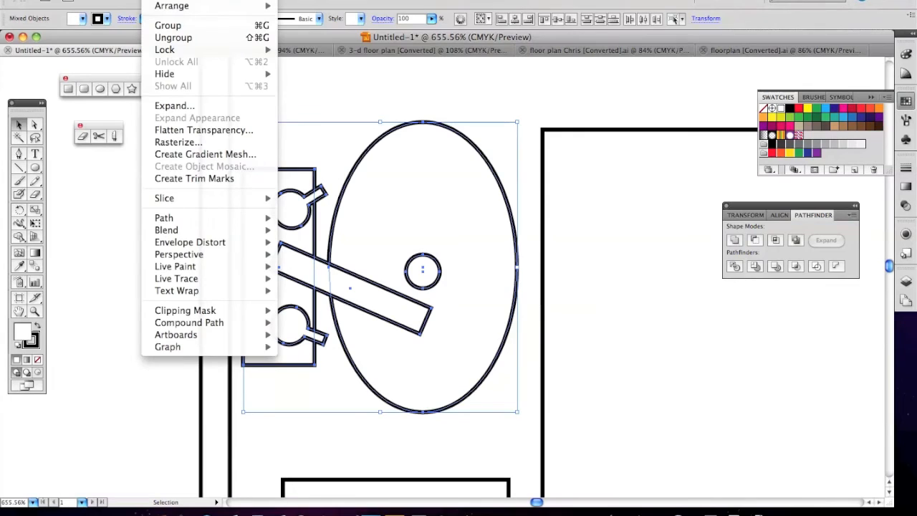
click(169, 27)
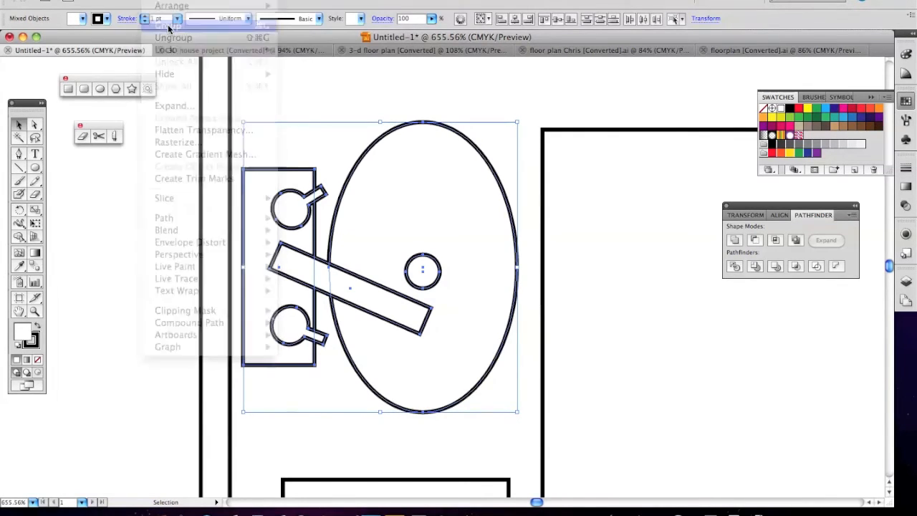
key(super+0)
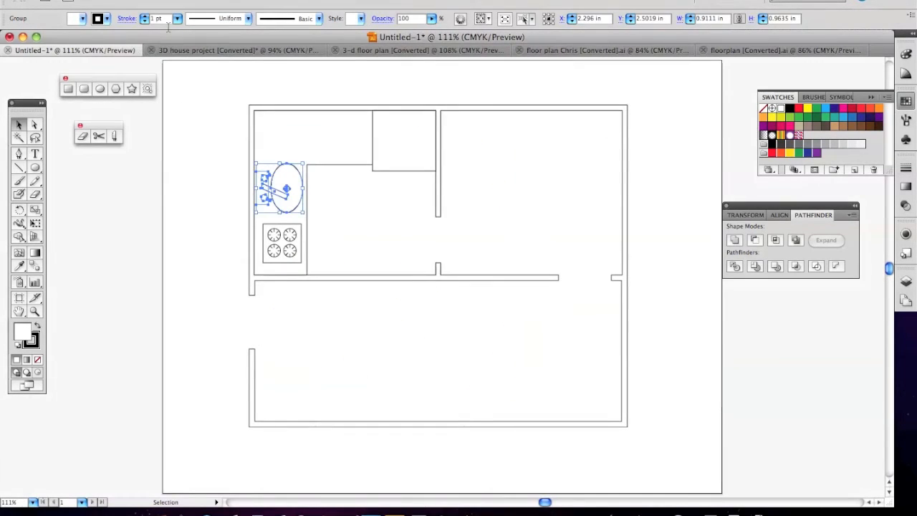
click(188, 173)
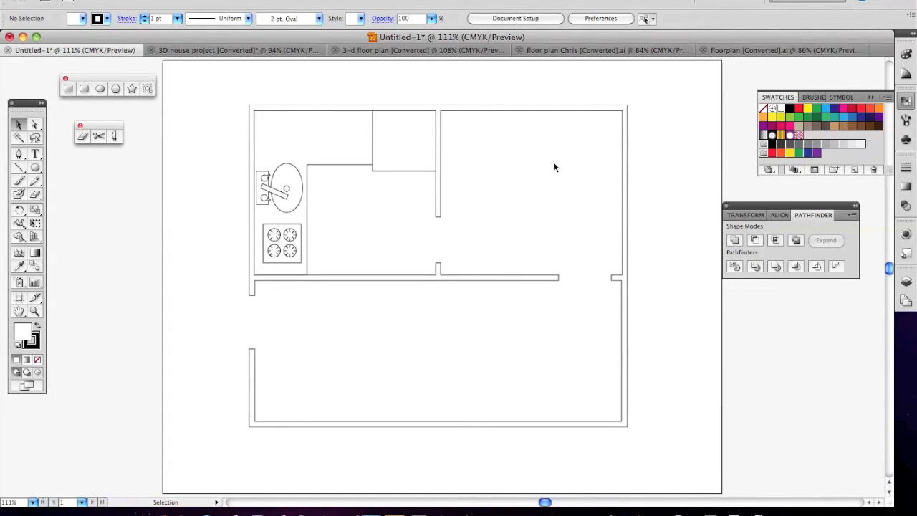
- Draw a round table about 2.1 in across in the upper-right room and shift it slightly up and left
click(35, 167)
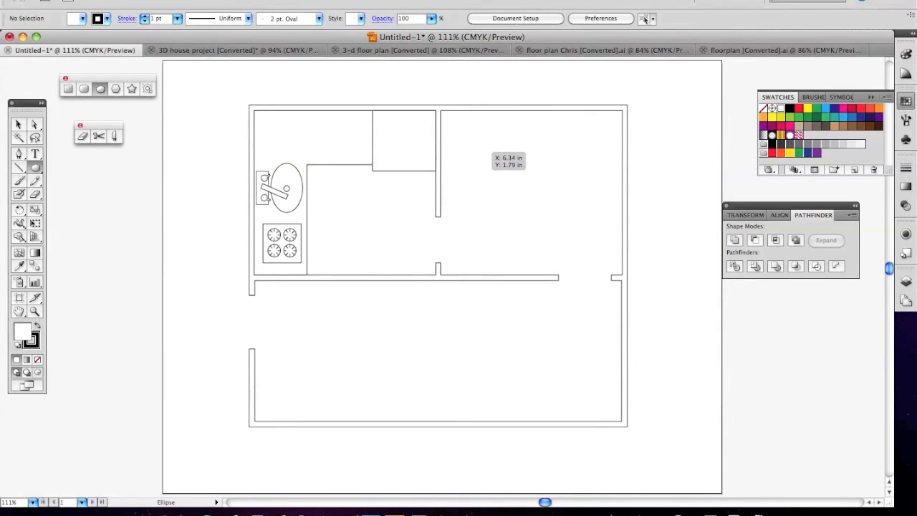
drag(499, 156, 606, 253)
key(v)
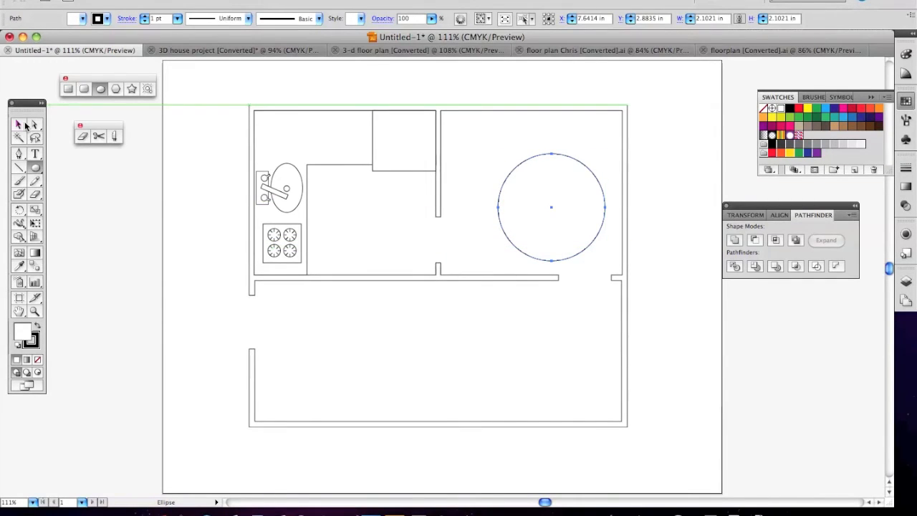
drag(549, 208, 540, 198)
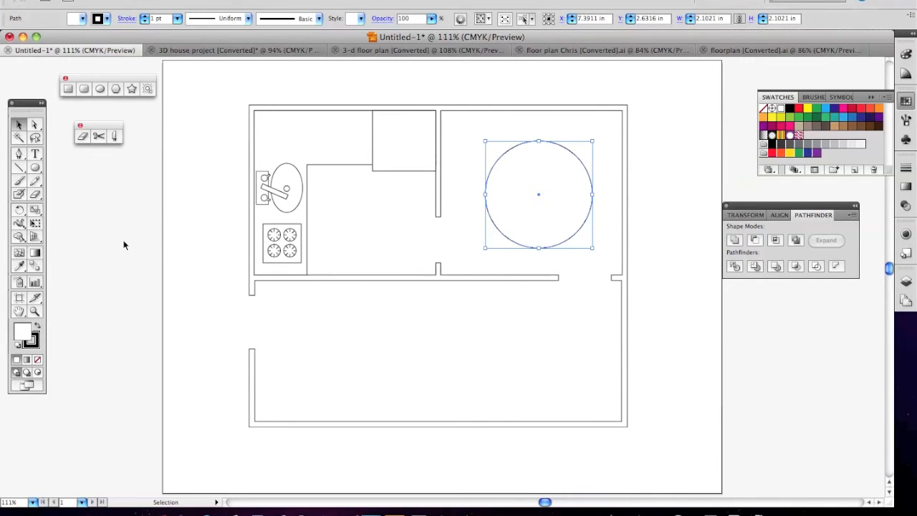
- Draw a plate in the empty area left of the artboard as two concentric circles about 0.56 in and 0.46 in across
key(space)
drag(96, 246, 340, 258)
drag(190, 248, 237, 248)
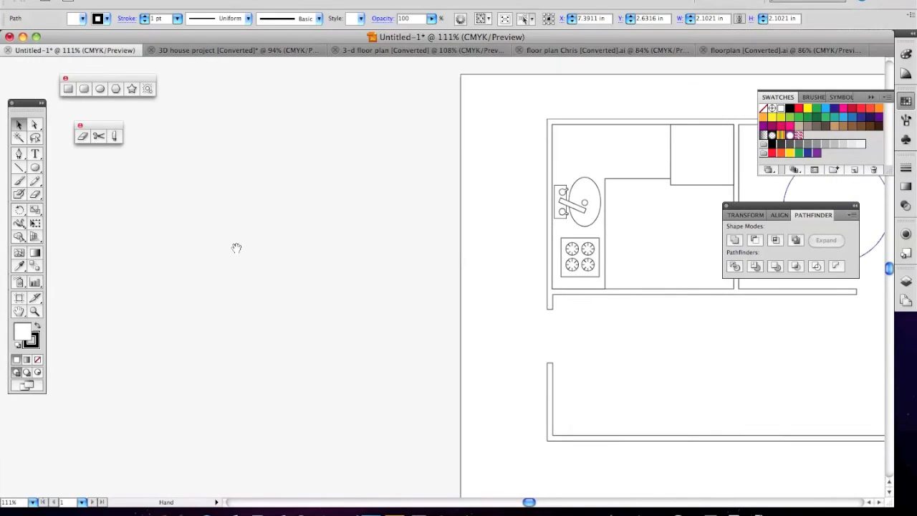
click(35, 169)
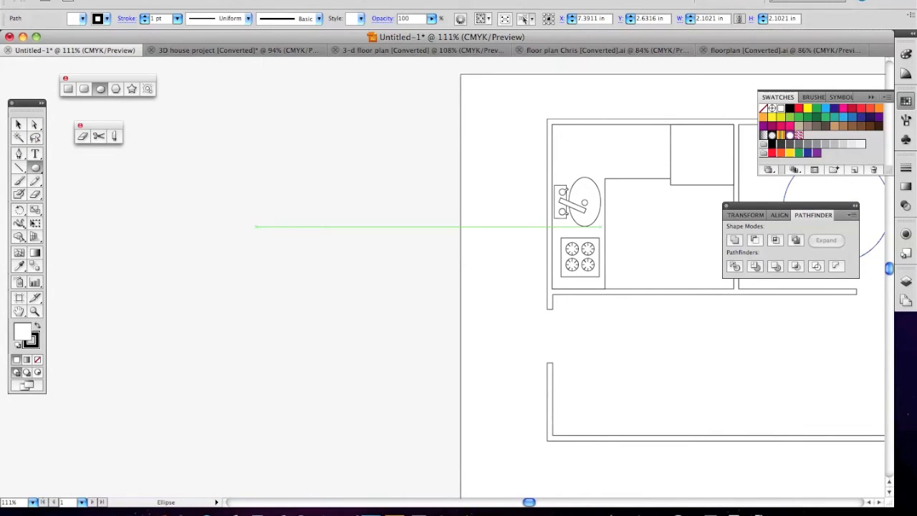
drag(255, 226, 284, 243)
key(super+space)
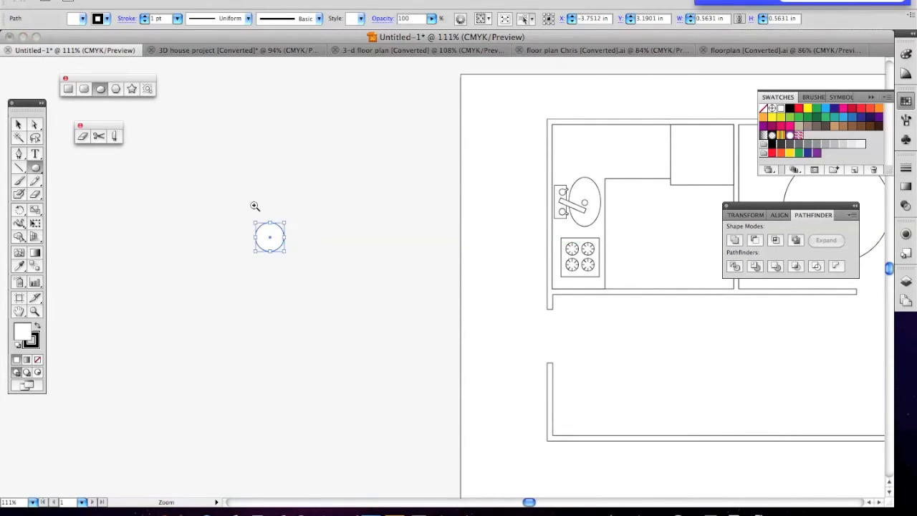
drag(226, 198, 351, 296)
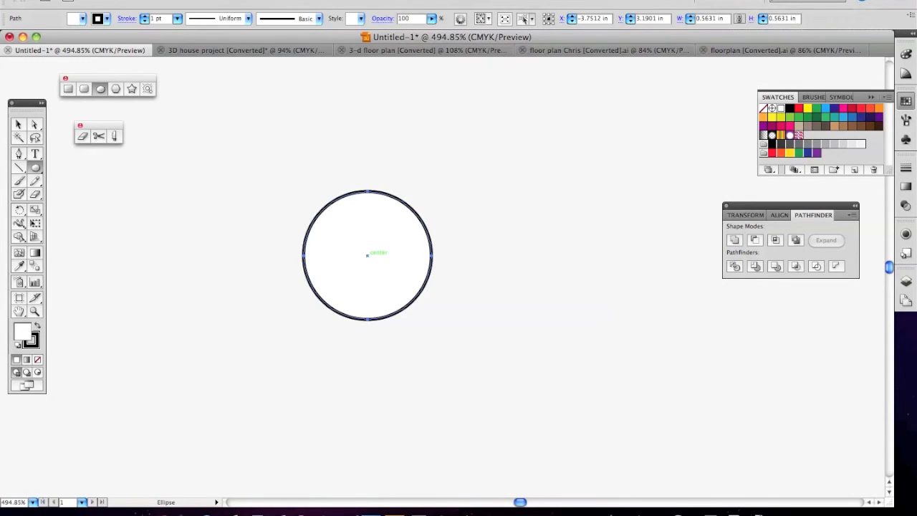
drag(367, 255, 317, 204)
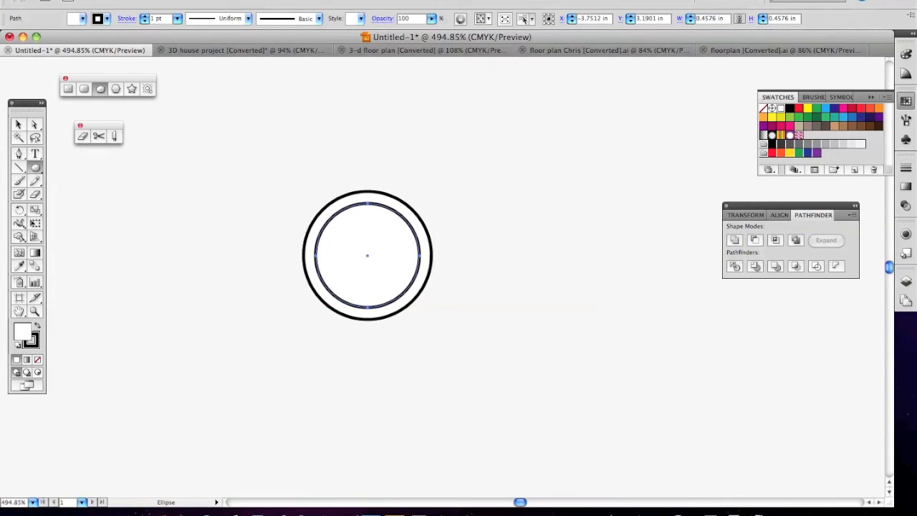
- Create a 3-sided polygon with a radius of 0.6944 in above the plate
click(116, 88)
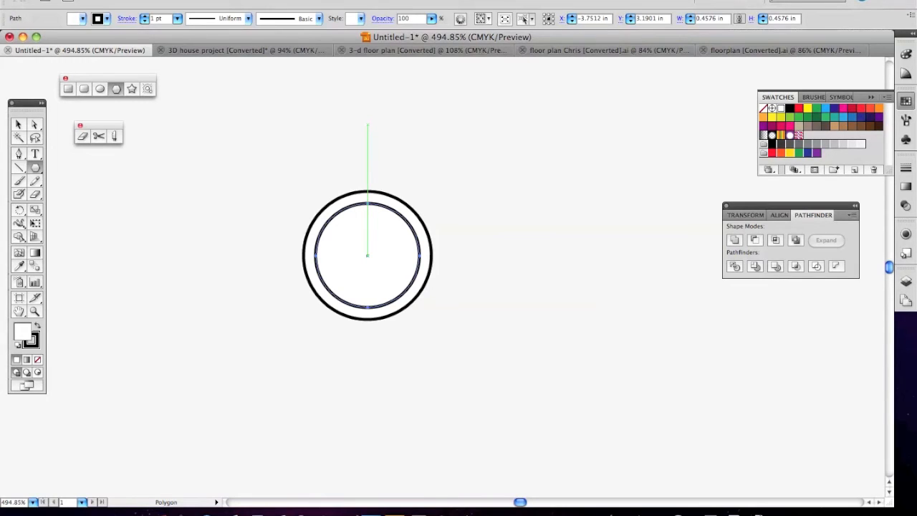
click(365, 123)
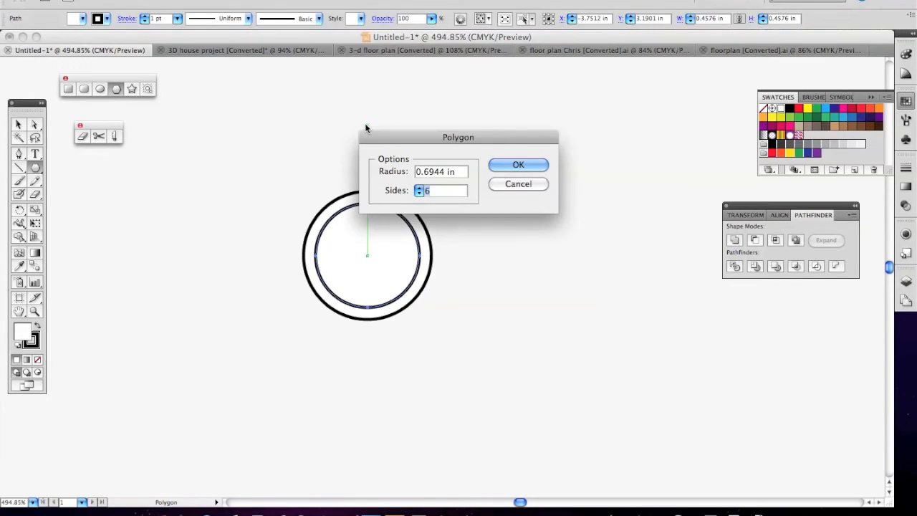
text(3)
click(516, 165)
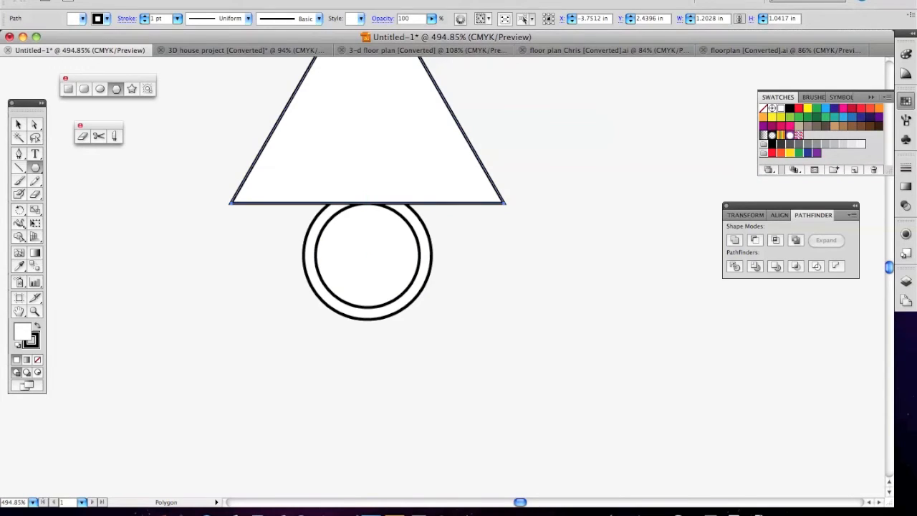
- Shrink the triangle to about 0.37 in wide, centre it just above the plate and lower its apex to flatten it
key(v)
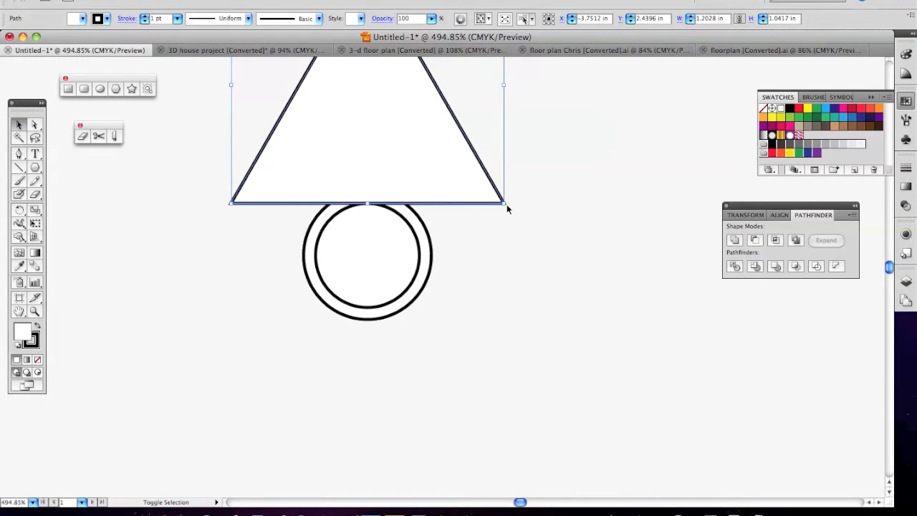
drag(503, 203, 399, 111)
drag(348, 94, 394, 154)
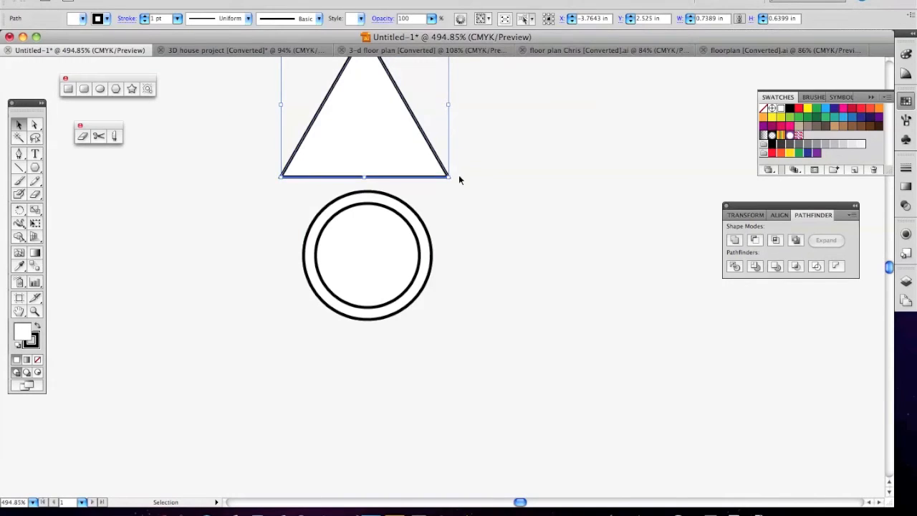
drag(446, 175, 371, 169)
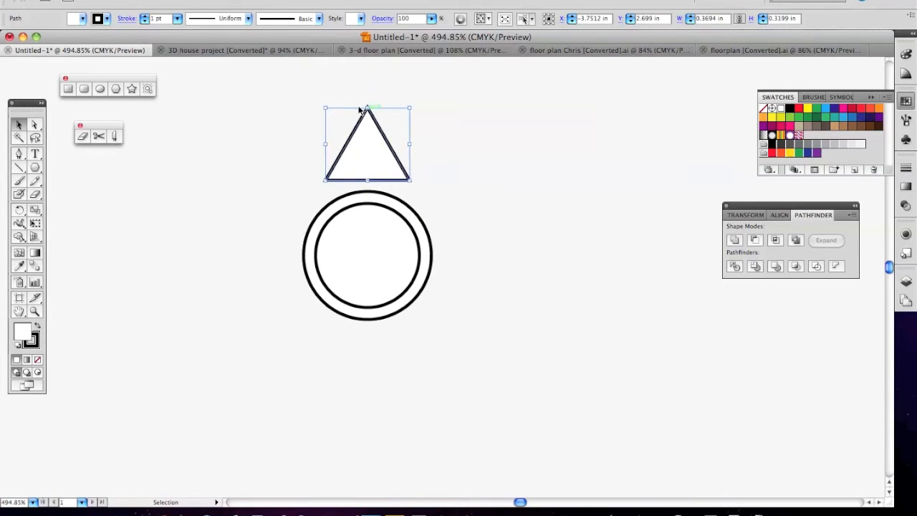
drag(368, 108, 367, 131)
click(526, 185)
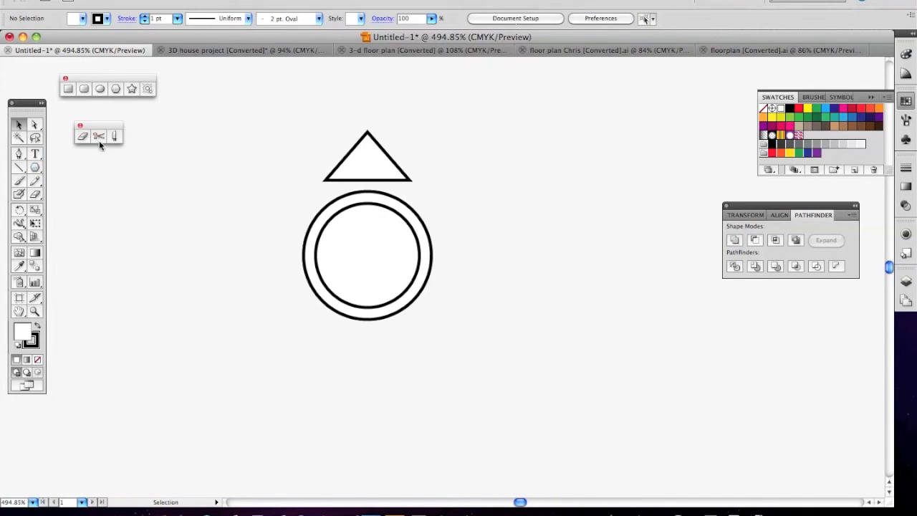
- Draw a spoon beside the plate from a rectangle about 0.03 by 0.27 in topped by an ellipse about 0.08 by 0.16 in
click(69, 89)
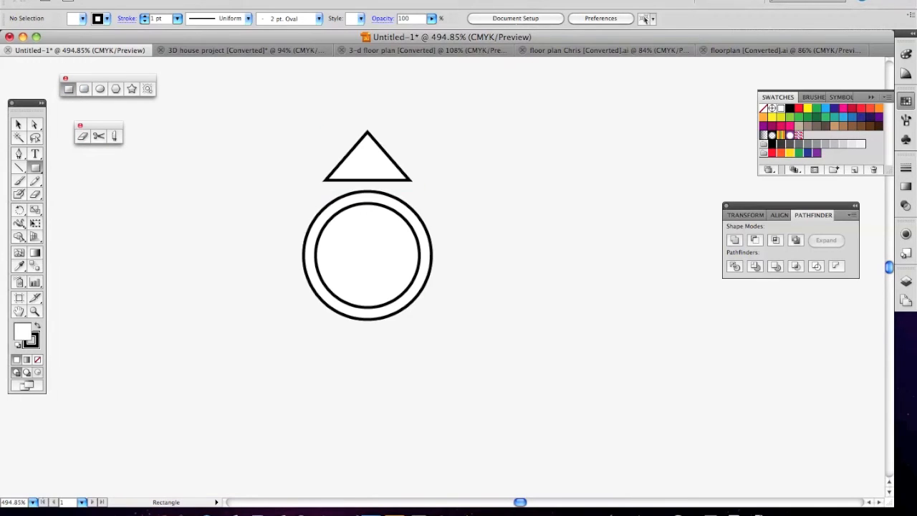
drag(499, 196, 506, 259)
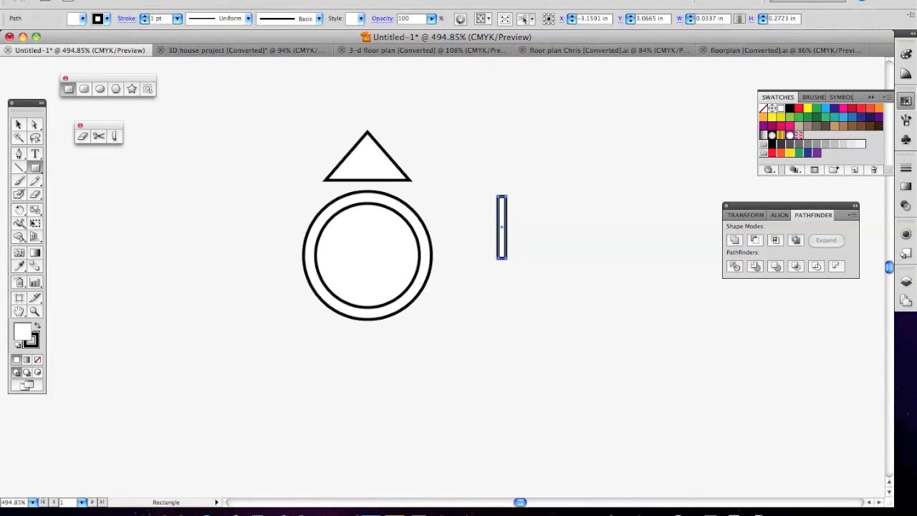
click(100, 89)
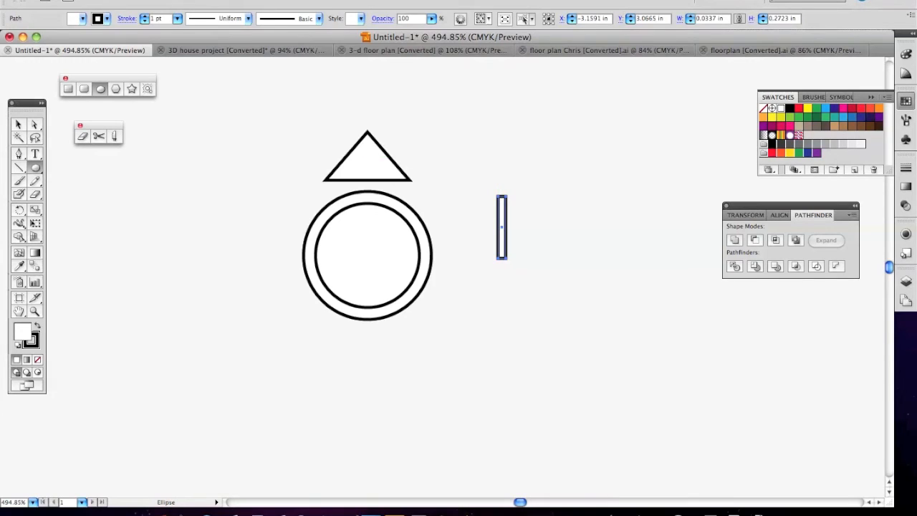
drag(493, 166, 511, 204)
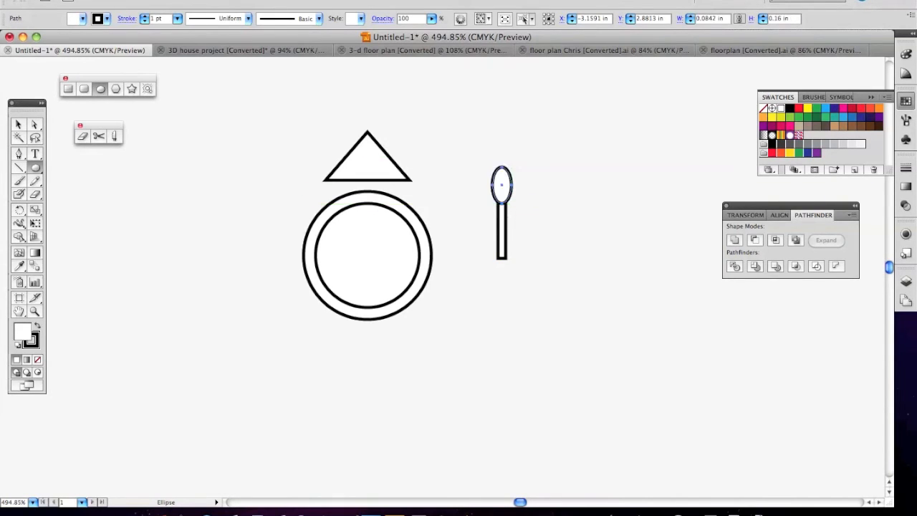
- Unite the spoon's handle and bowl, and lay the spoon horizontally across the triangle with the bowl pointing right
click(27, 125)
drag(464, 143, 566, 276)
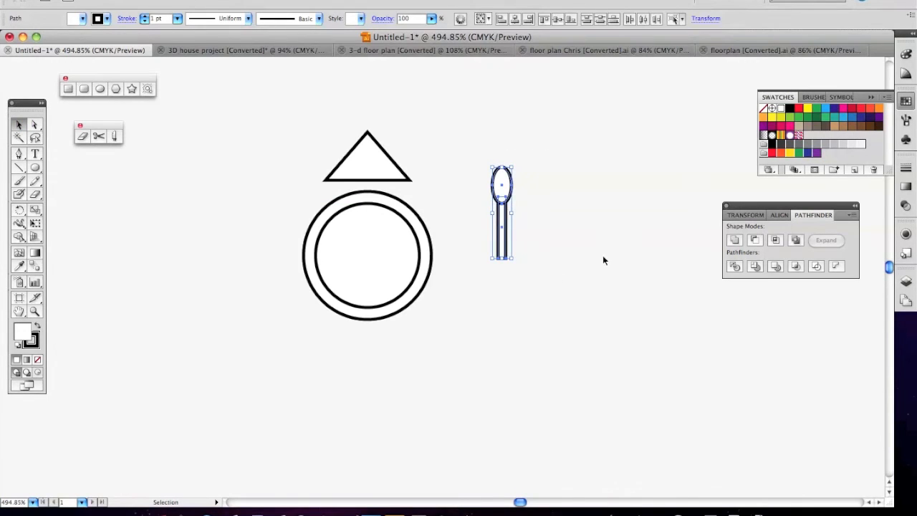
click(734, 241)
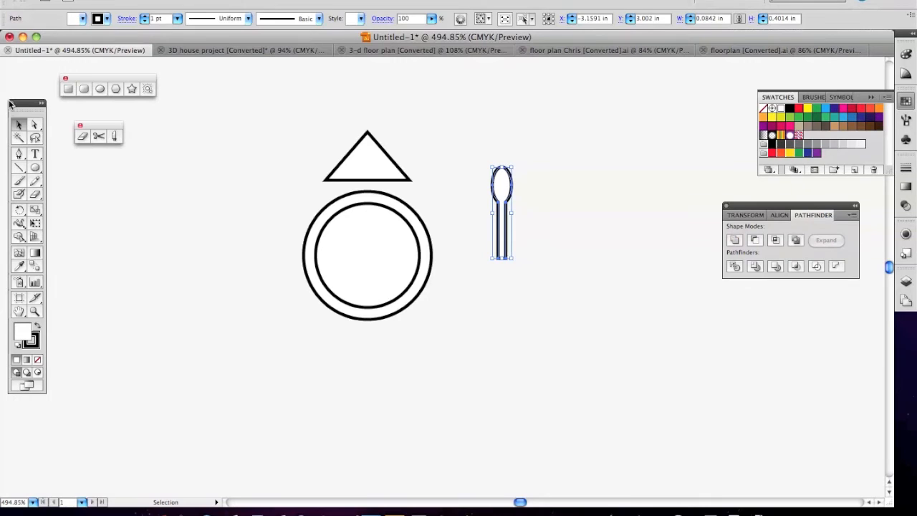
drag(515, 164, 402, 167)
click(464, 219)
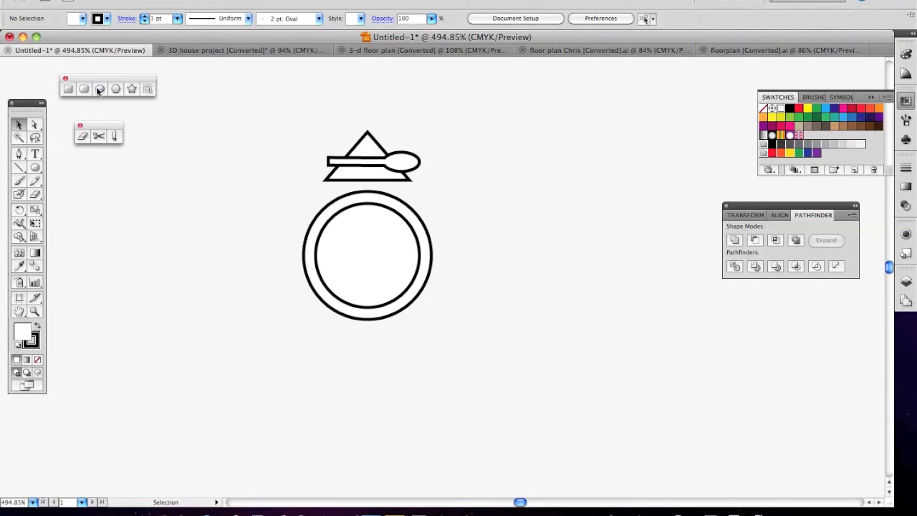
- Draw a knife right of the plate from a rectangle about 0.05 by 0.50 in overlapped by an ellipse about 0.09 by 0.31 in
click(68, 89)
drag(492, 191, 504, 303)
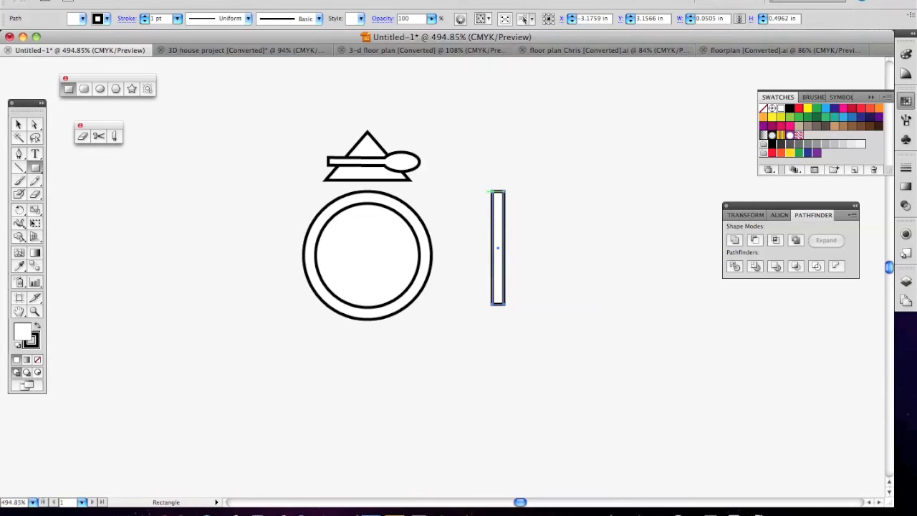
click(101, 88)
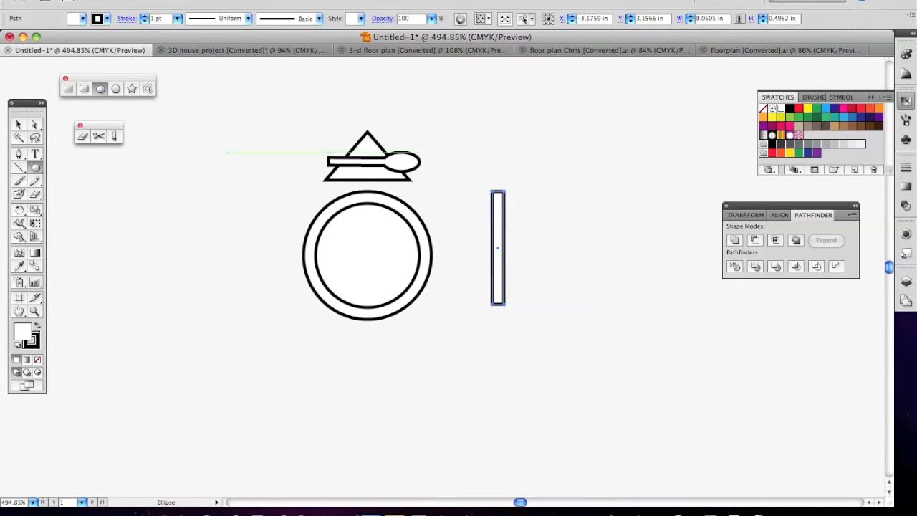
drag(490, 190, 510, 258)
- Centre the blade ellipse on the knife handle and stretch it upward to about 0.35 in tall
click(19, 124)
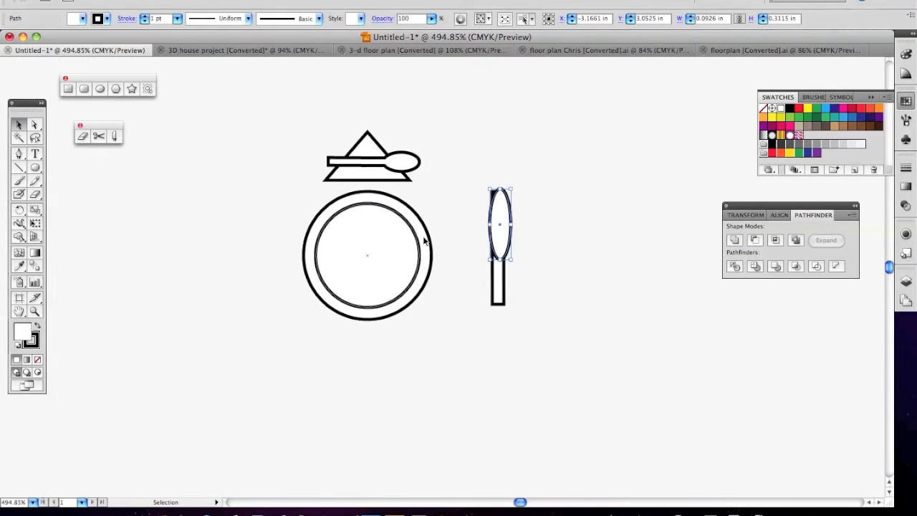
drag(501, 225, 497, 220)
click(543, 258)
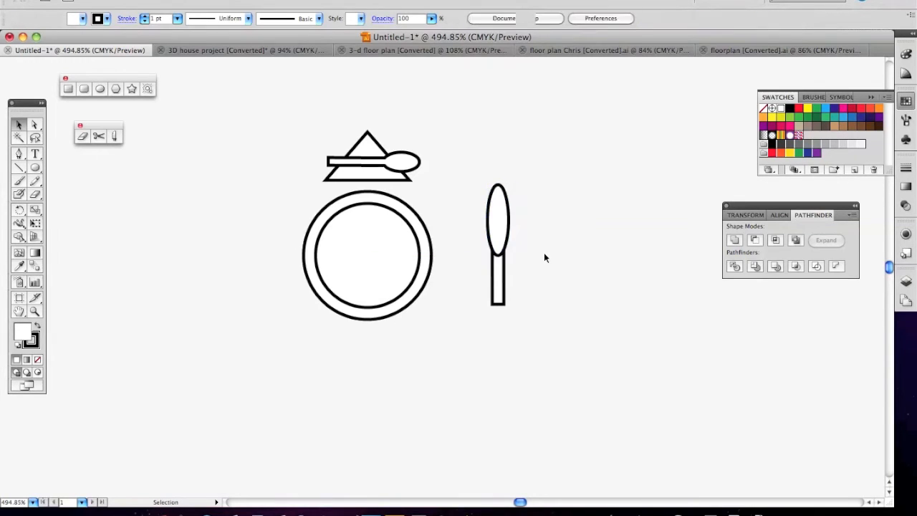
click(500, 185)
drag(493, 184, 497, 174)
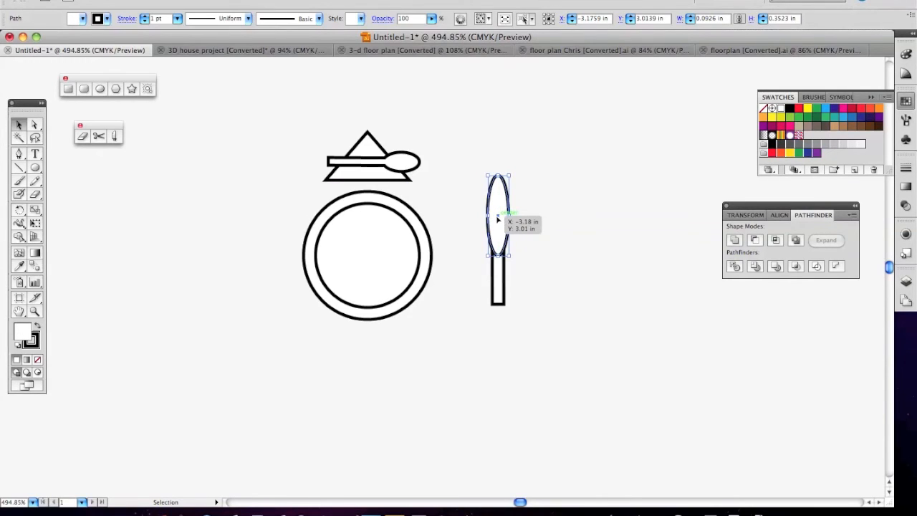
- Lower the blade ellipse to overlap the knife handle further and unite the two shapes into a single knife outline
drag(498, 220, 498, 227)
click(563, 234)
drag(476, 174, 552, 329)
click(734, 241)
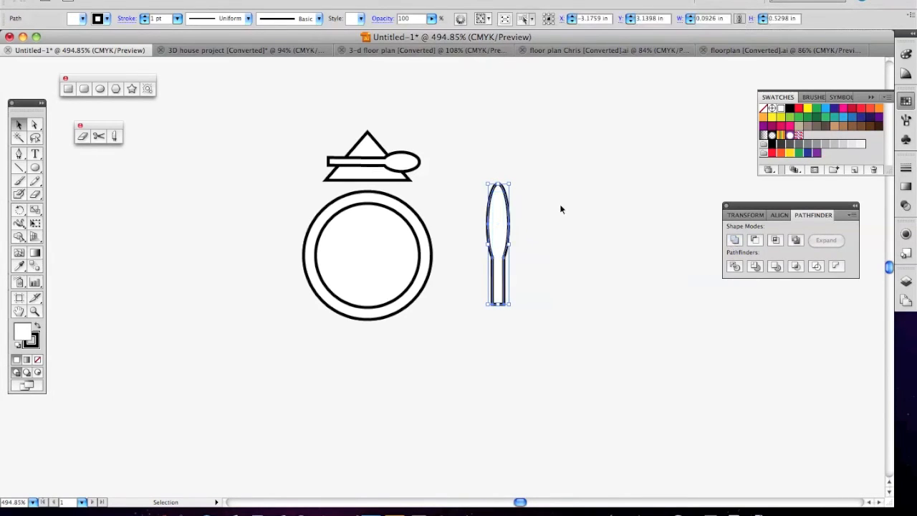
- Lay the knife horizontally below the plate, slim it to about 0.08 in, and raise the spoon slightly on the napkin triangle
drag(514, 180, 390, 338)
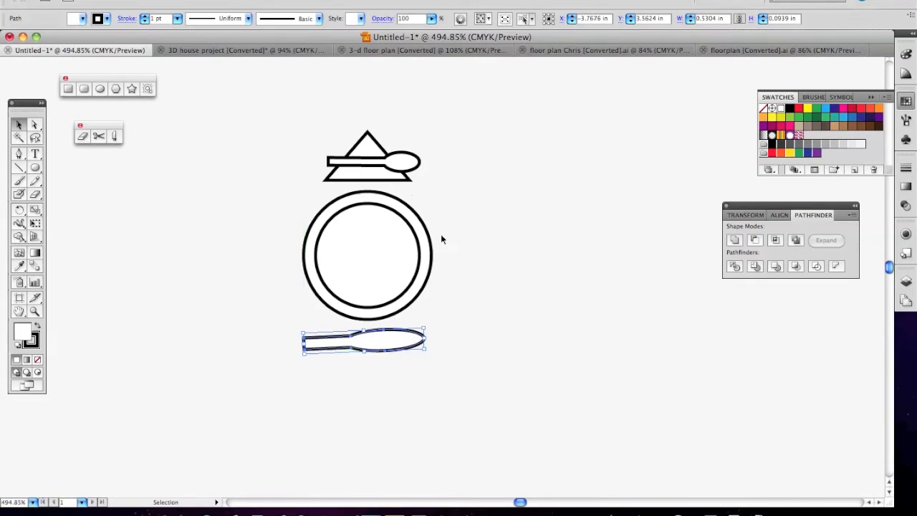
drag(367, 164, 368, 153)
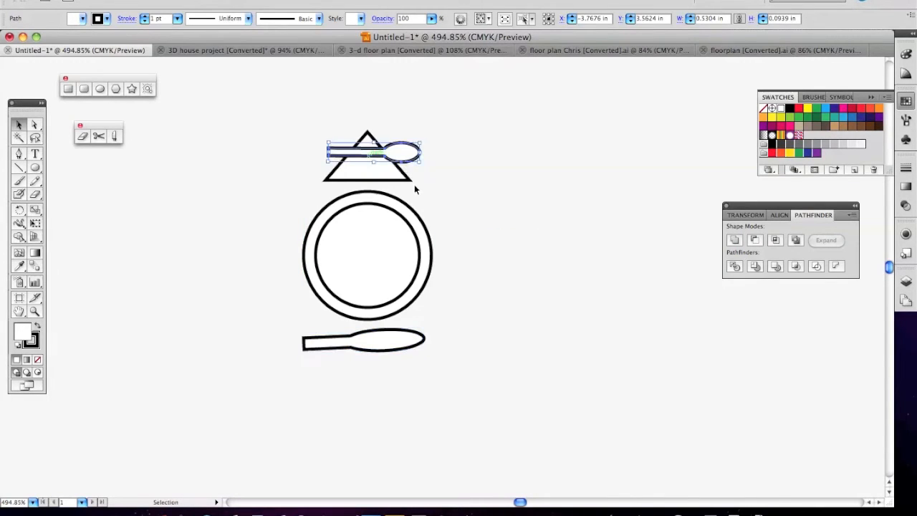
click(371, 342)
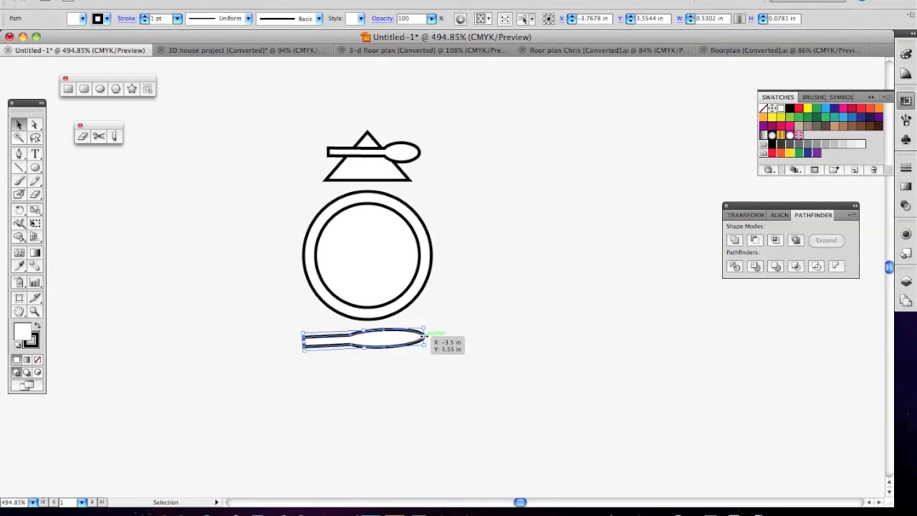
- Draw a narrow upright rectangle about 0.03 by 0.22 in to the right of the plate as the fork handle
click(73, 88)
drag(508, 247, 516, 296)
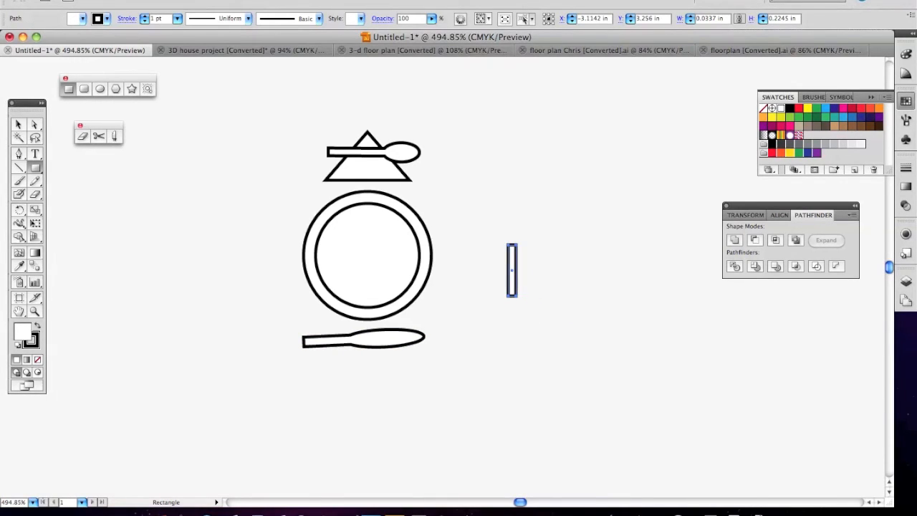
key(ctrl+space)
drag(486, 210, 562, 320)
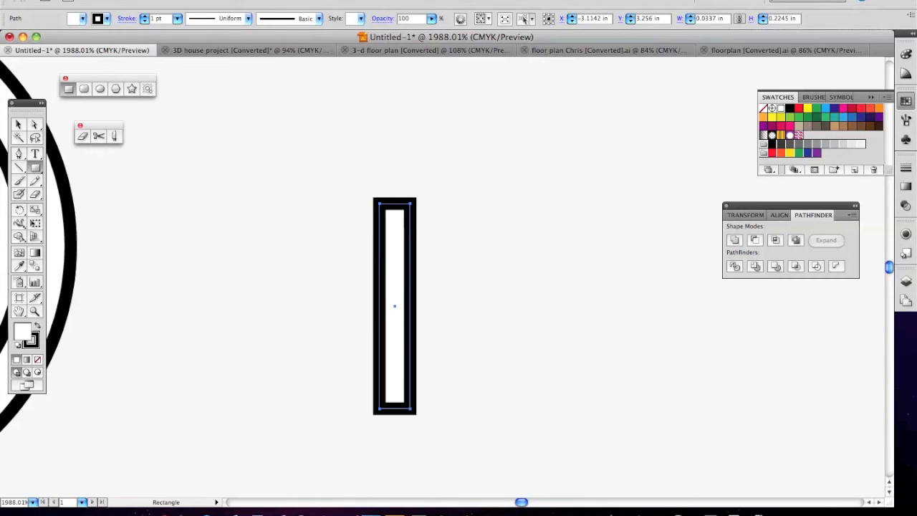
- Create a three-sided polygon with a 0.6944 in radius near the fork handle
click(116, 90)
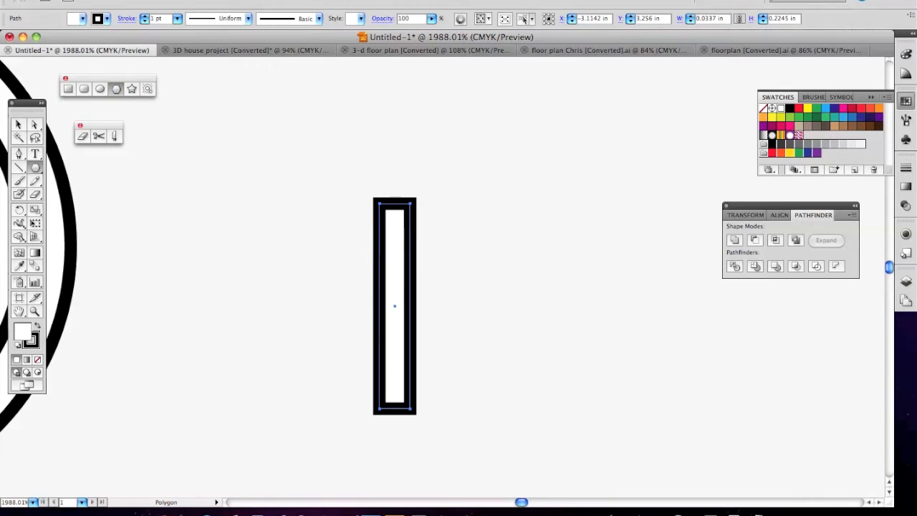
click(526, 241)
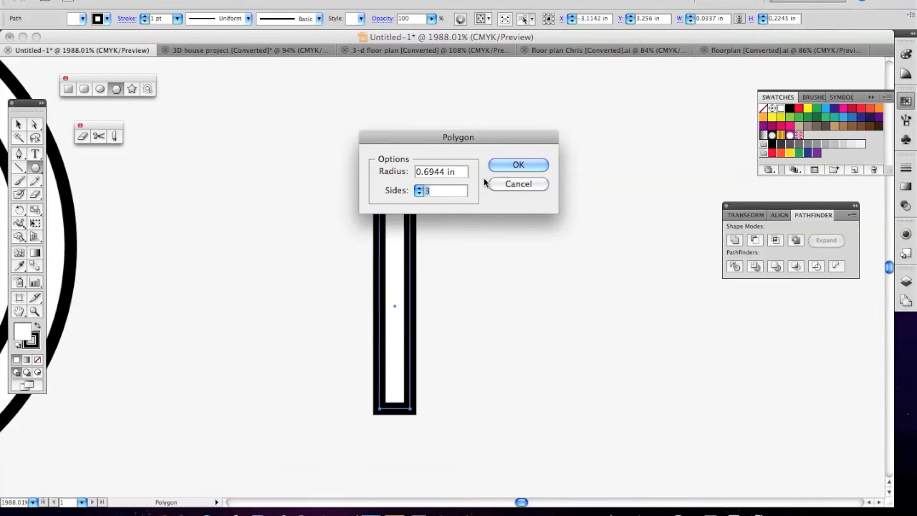
click(516, 166)
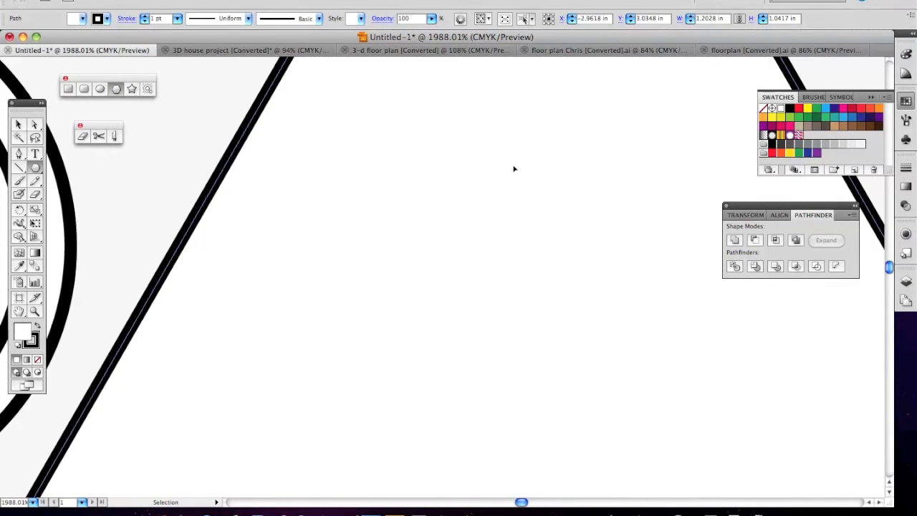
- Narrow the new triangle and scale it down to about 0.06 by 0.24 in beside the fork handle
key(super+0)
drag(173, 244, 528, 281)
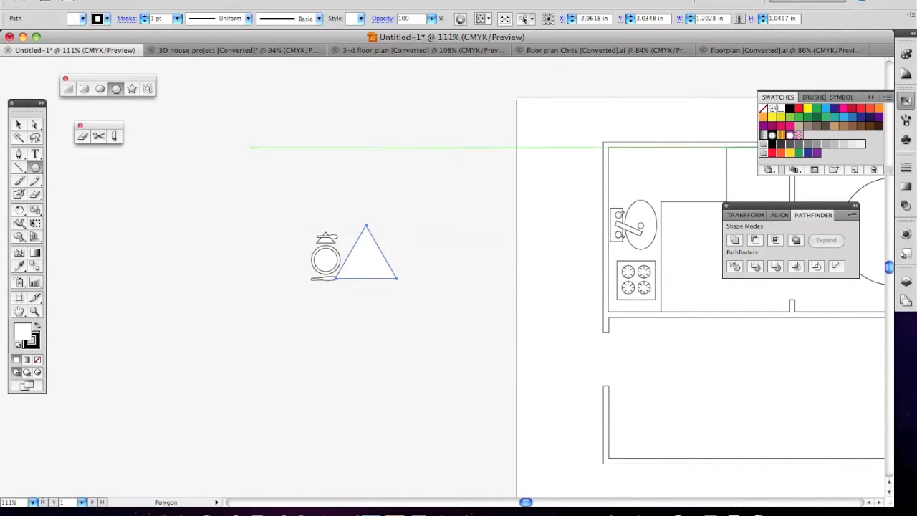
click(18, 124)
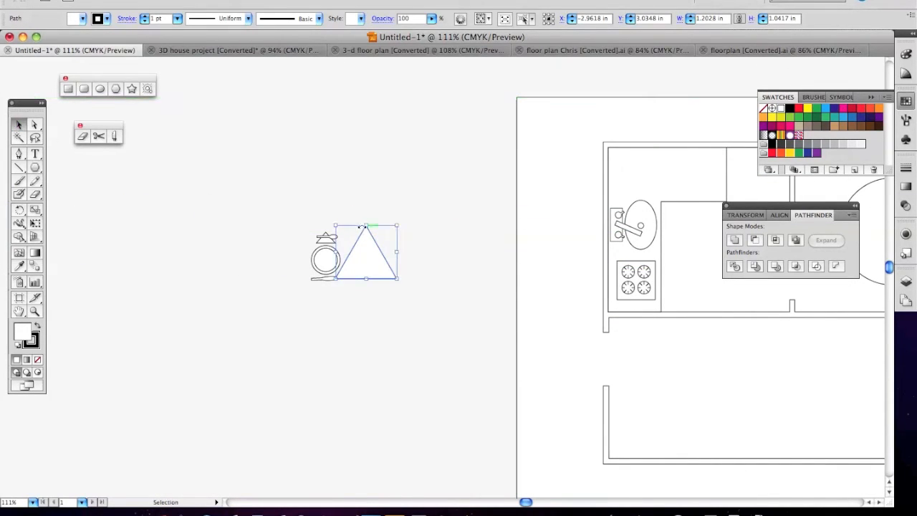
drag(335, 252, 381, 252)
key(z)
drag(333, 202, 408, 306)
key(v)
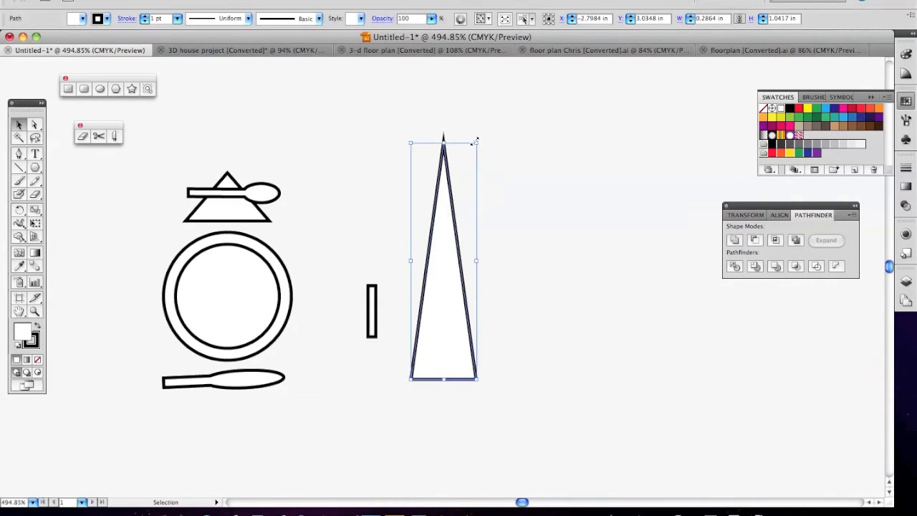
drag(478, 142, 429, 317)
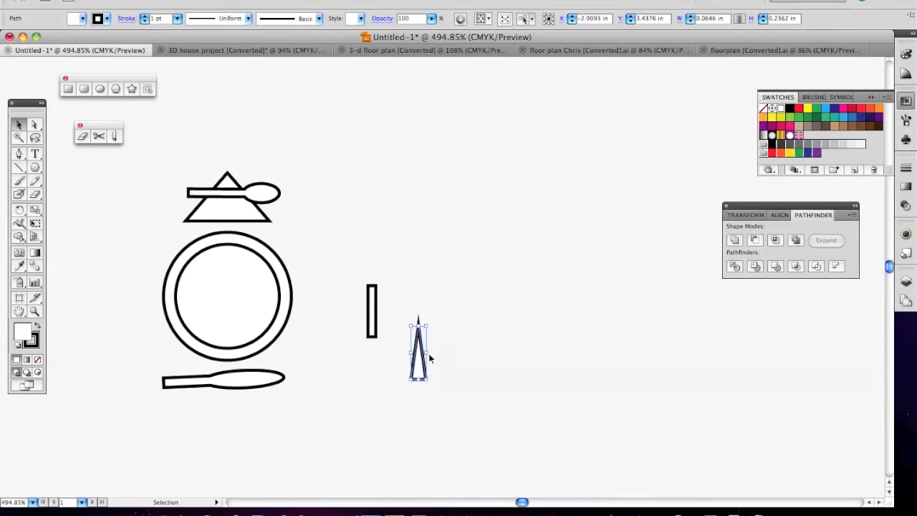
- Shape the triangle into a fork tine by narrowing it to about 0.03 in and shortening it from the tip
key(super+space)
drag(354, 260, 469, 415)
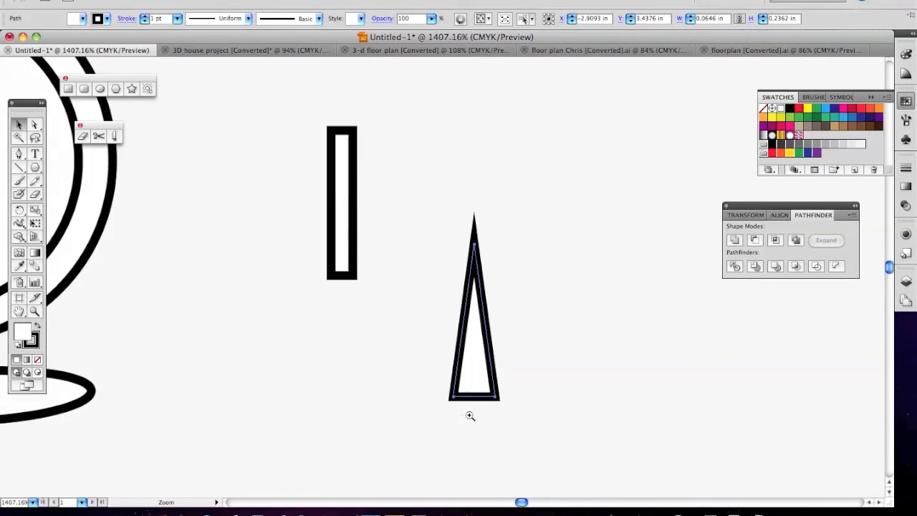
drag(495, 320, 481, 324)
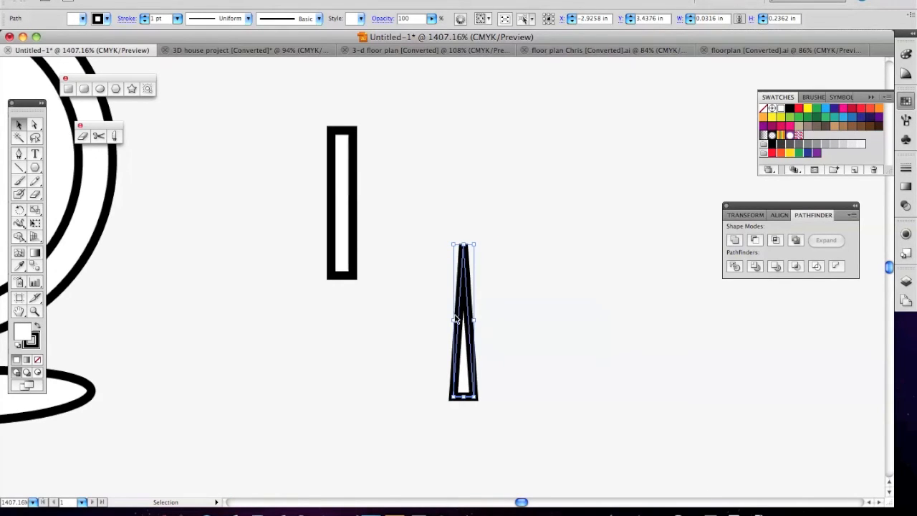
drag(464, 245, 463, 308)
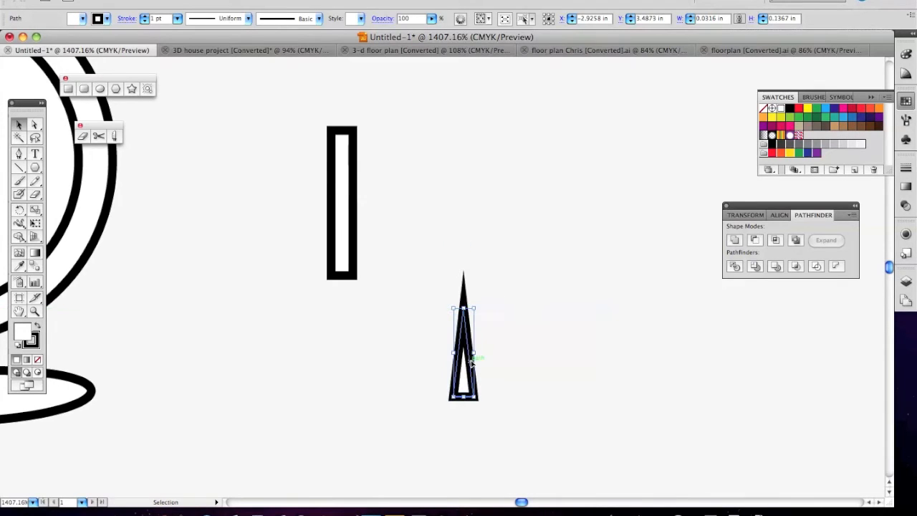
drag(465, 307, 475, 329)
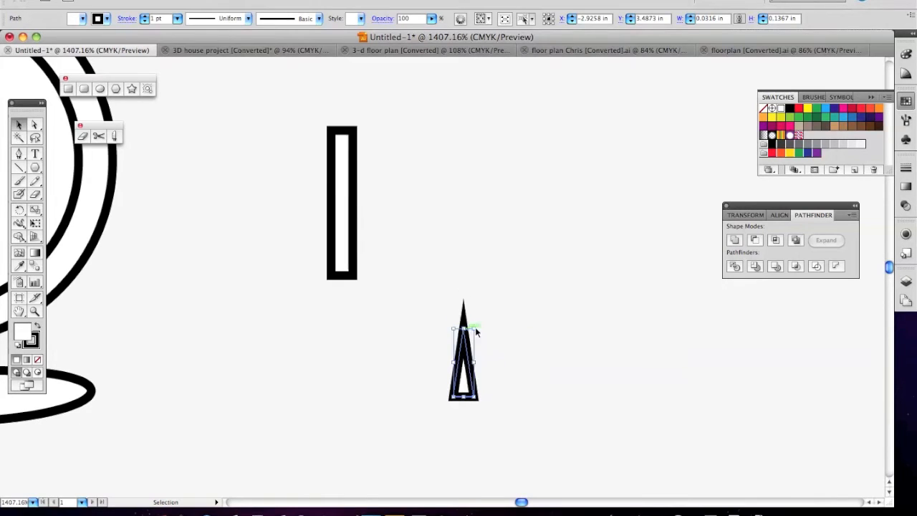
- Place three copies of the tine side by side on top of the handle and unite all the pieces into one fork
drag(474, 362, 328, 99)
click(435, 126)
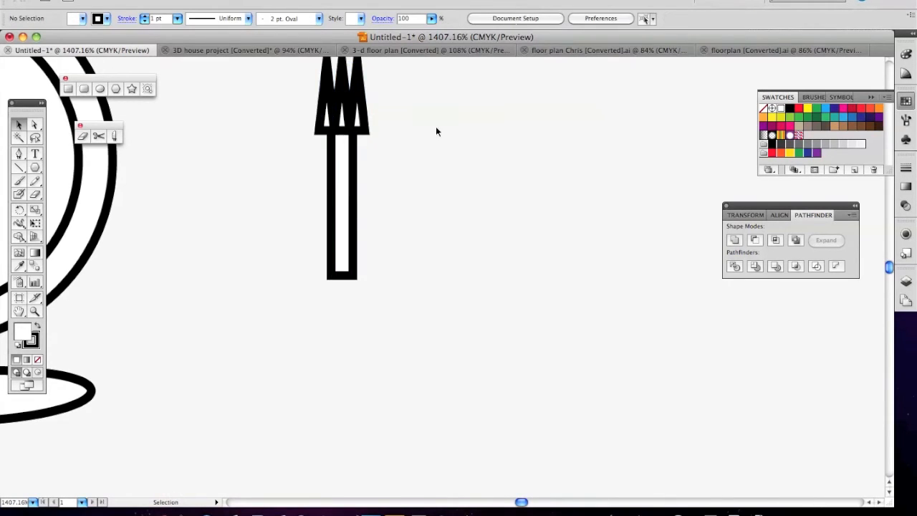
drag(427, 213, 430, 328)
drag(290, 189, 432, 412)
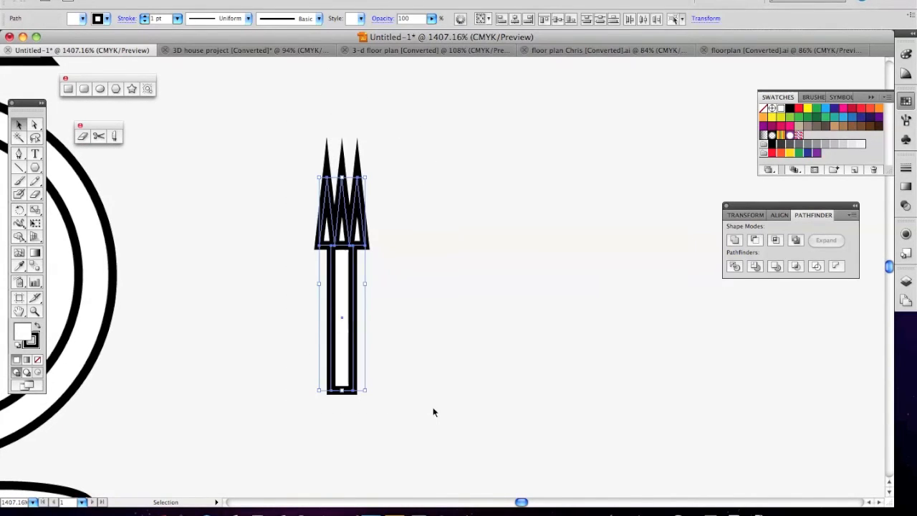
click(733, 240)
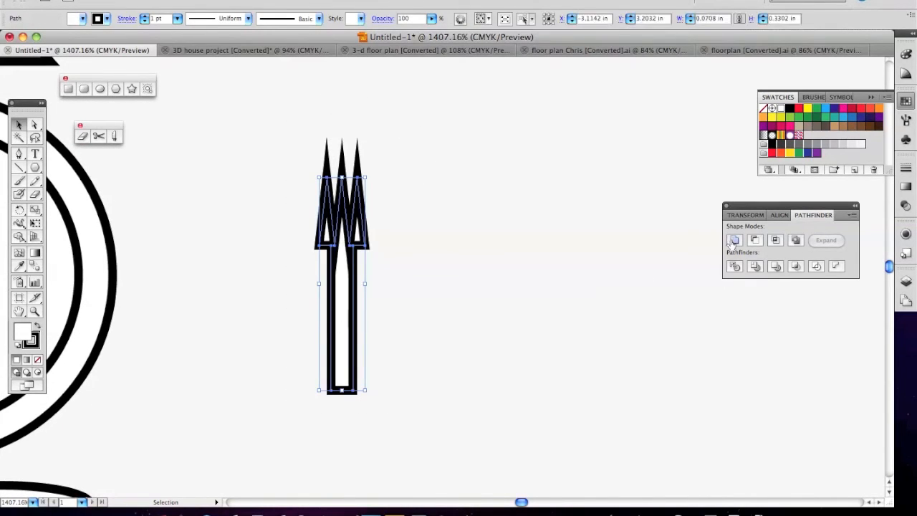
click(433, 252)
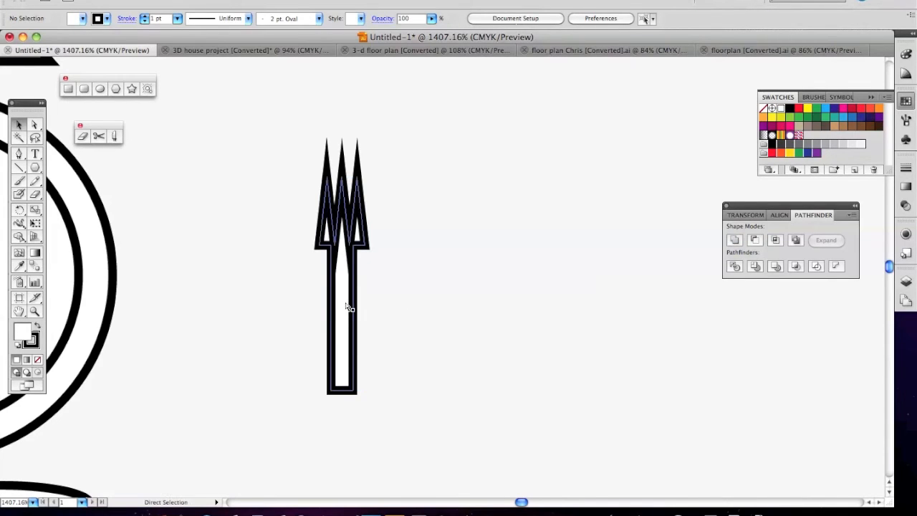
- Lay the fork horizontally across the napkin below the spoon, stretch it to about 0.46 in long, and raise the spoon slightly
key(super+0)
drag(295, 285, 472, 295)
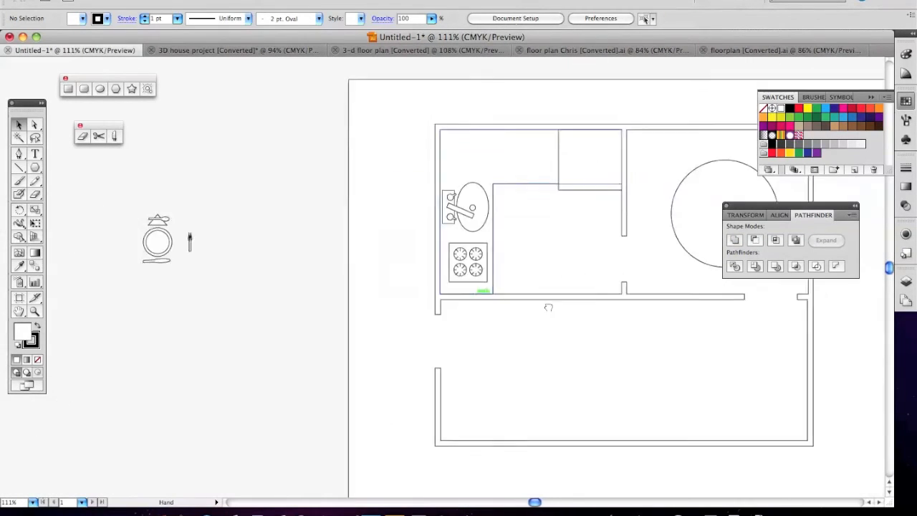
drag(250, 282, 449, 303)
drag(322, 198, 440, 307)
click(459, 255)
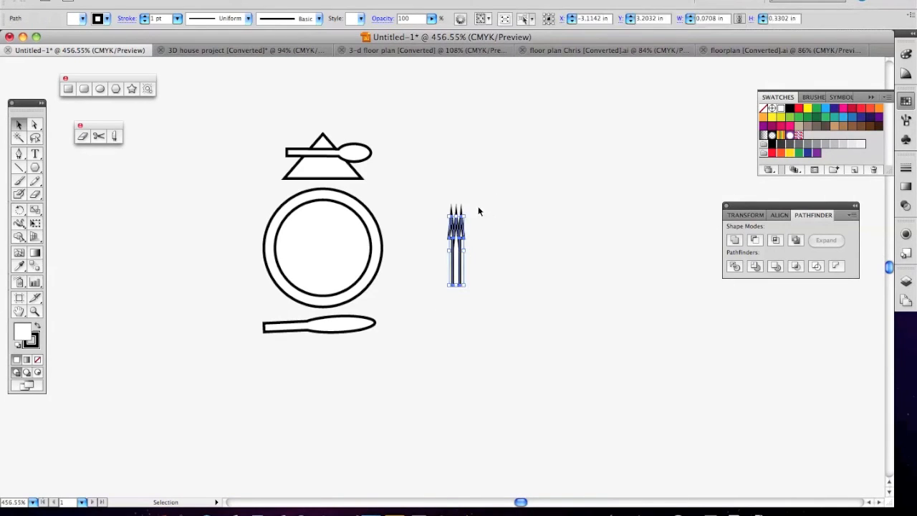
drag(469, 211, 323, 171)
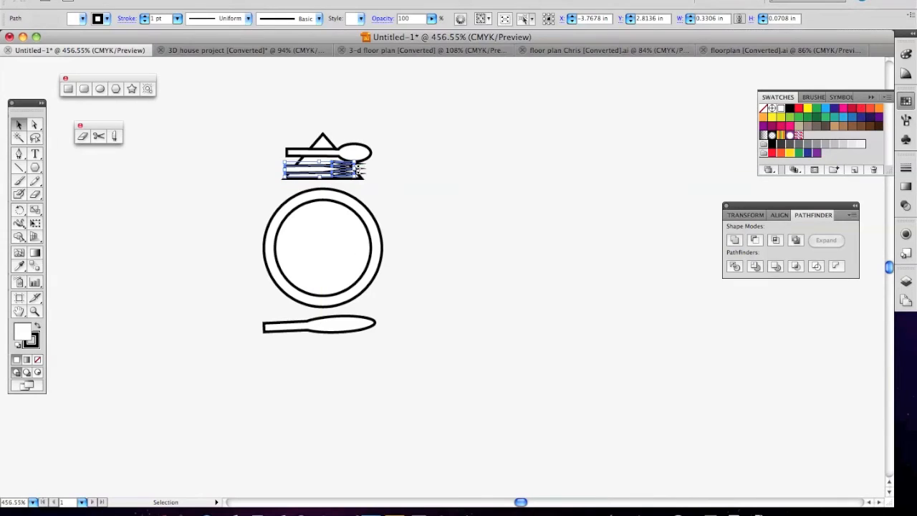
drag(357, 169, 350, 149)
- Stretch the napkin triangle slightly taller at both its base and its tip
click(316, 175)
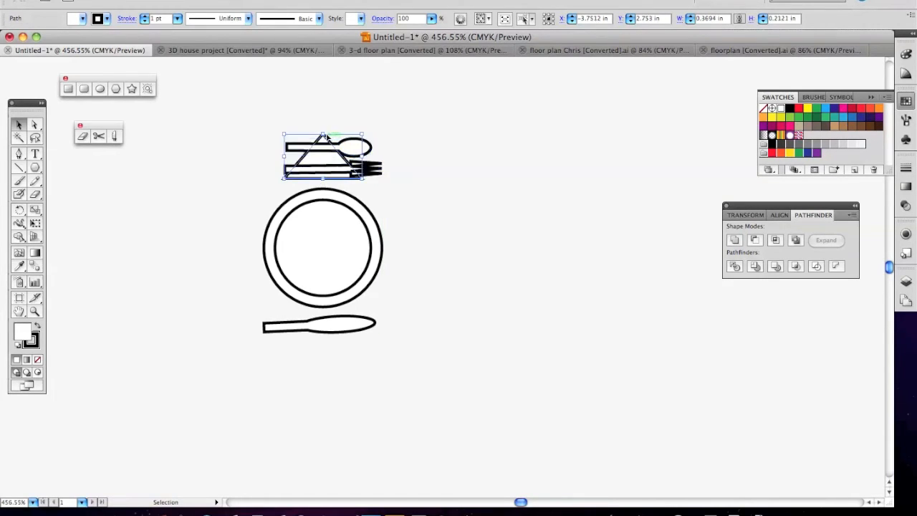
drag(324, 180, 324, 186)
drag(323, 134, 323, 130)
click(405, 156)
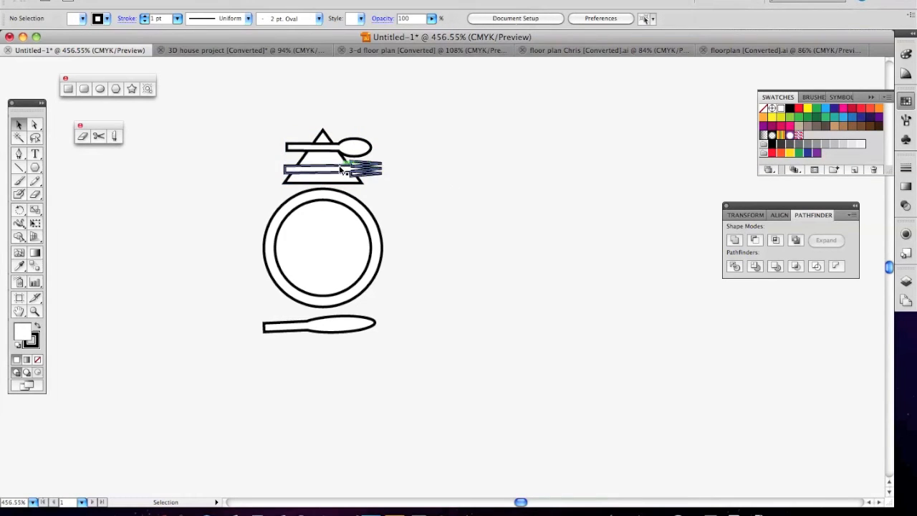
- Shift the fork slightly left on the napkin and lengthen it a little at the tine end
drag(338, 169, 333, 169)
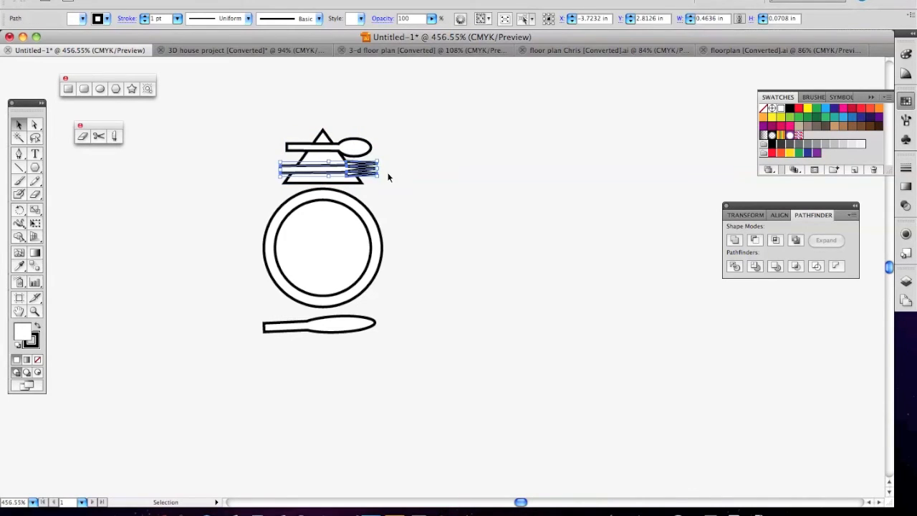
drag(379, 168, 385, 167)
click(435, 189)
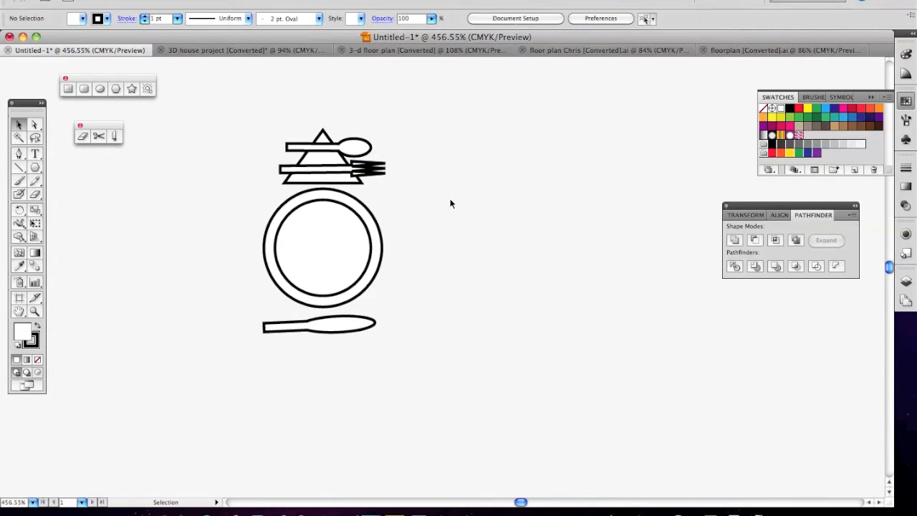
- Group the plate's inner and outer circles and nudge the grouped plate slightly downward
drag(341, 241, 342, 244)
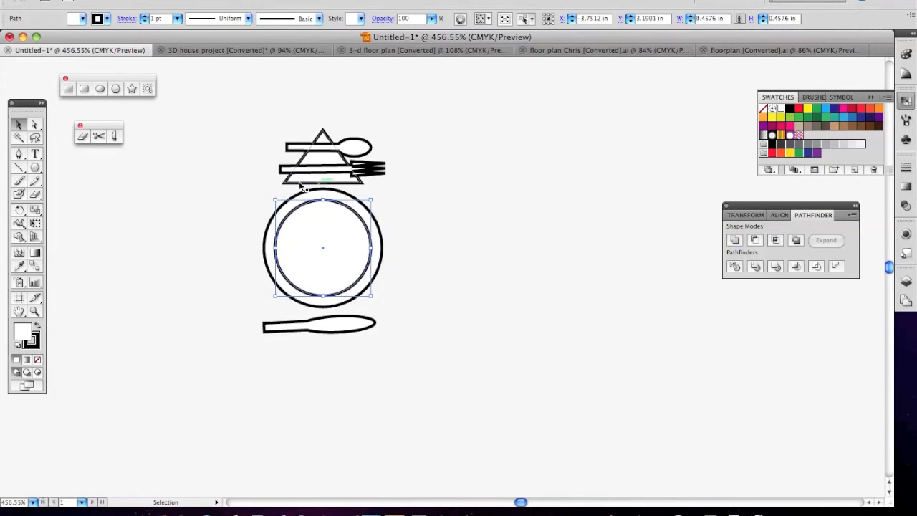
shift+click(265, 238)
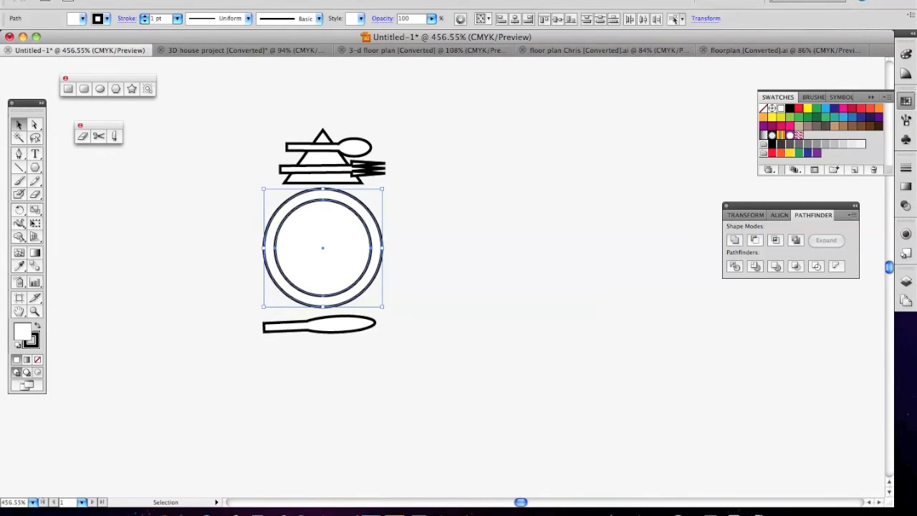
click(162, 0)
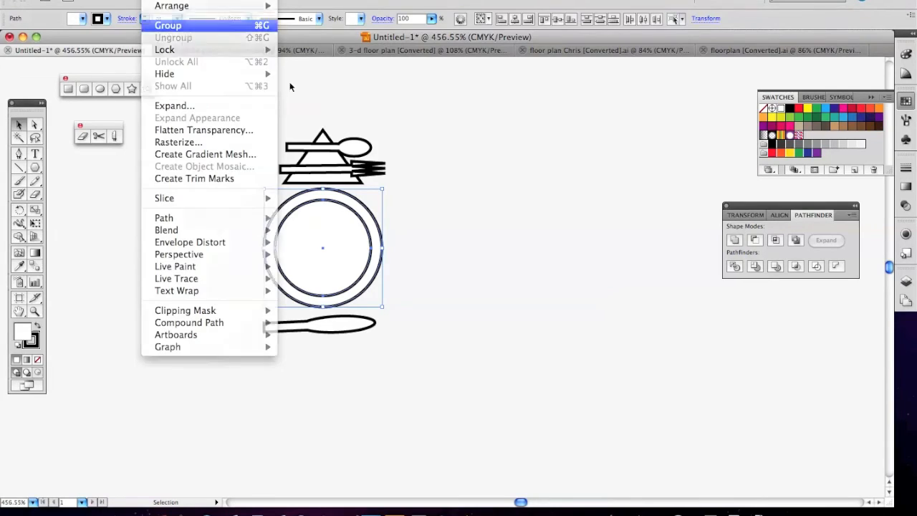
click(172, 24)
click(480, 224)
mouse_move(326, 250)
mouse_down()
mouse_move(394, 237)
mouse_move(532, 255)
mouse_move(321, 251)
mouse_up()
- Group the napkin, spoon, fork, plate and knife into one place setting
drag(216, 113, 414, 360)
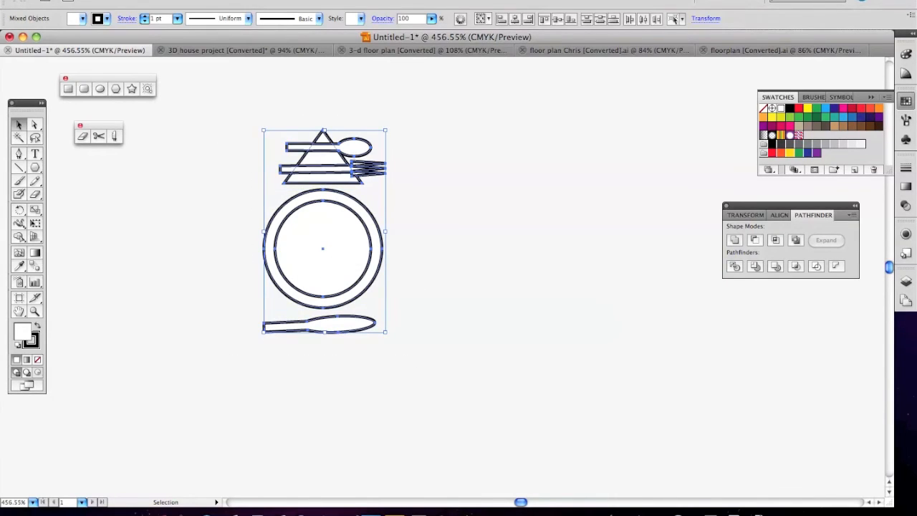
click(154, 2)
click(170, 25)
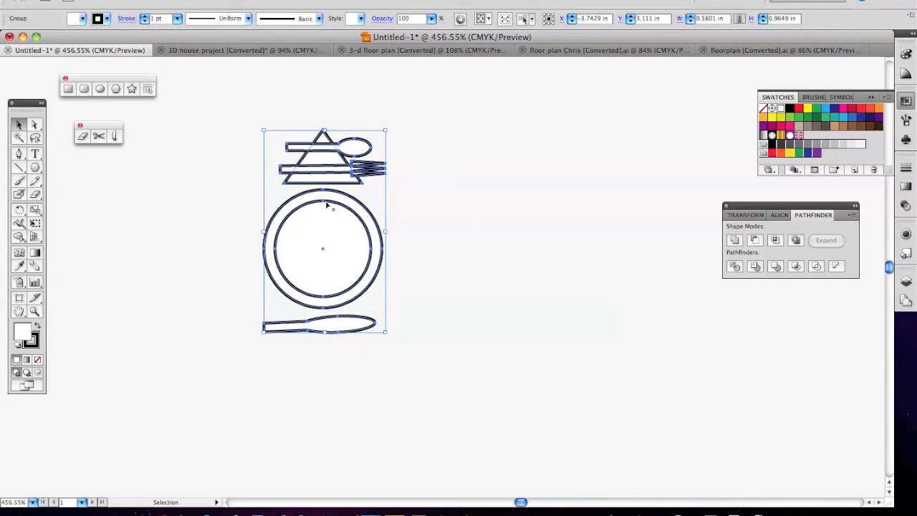
- Move the grouped place setting onto the left side of the round dining table in the floor plan
key(super+0)
key(space)
drag(122, 276, 277, 283)
drag(124, 230, 662, 206)
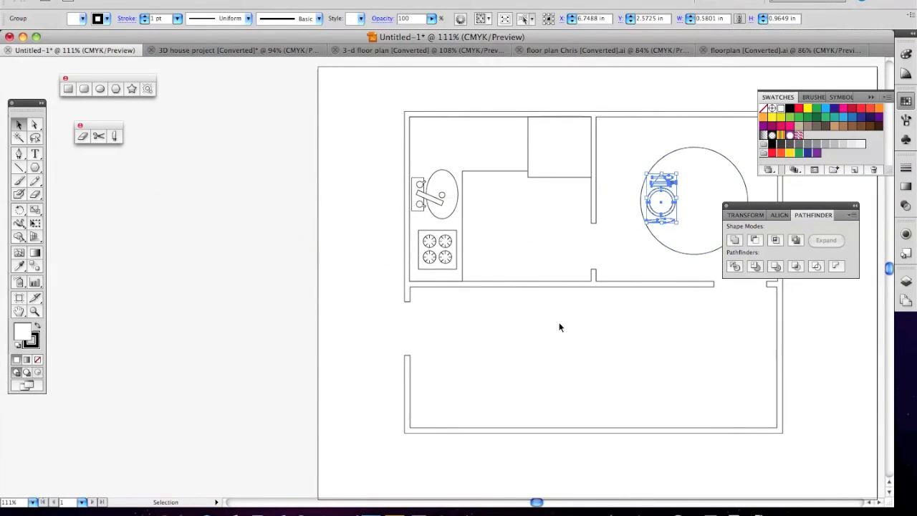
drag(620, 138, 757, 298)
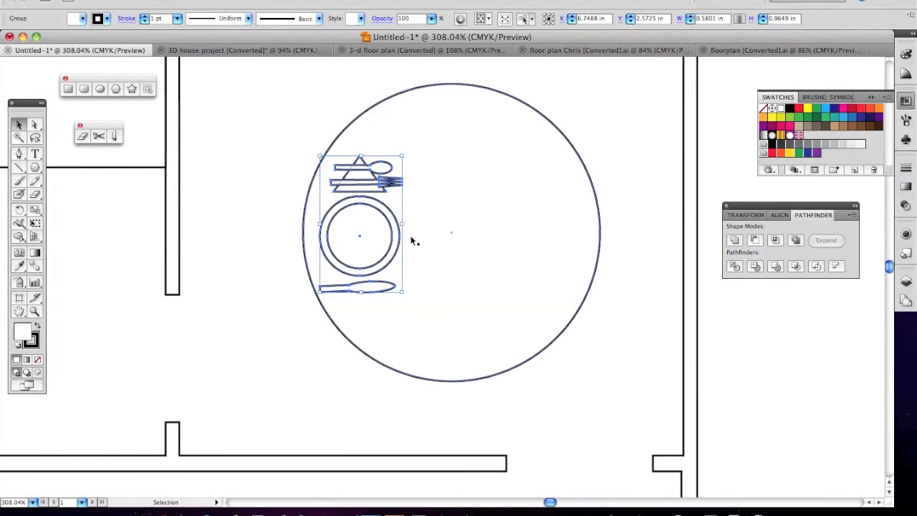
- Scale the place setting down to about 0.51 by 0.85 in and reposition it inside the table's left edge
drag(405, 293, 394, 277)
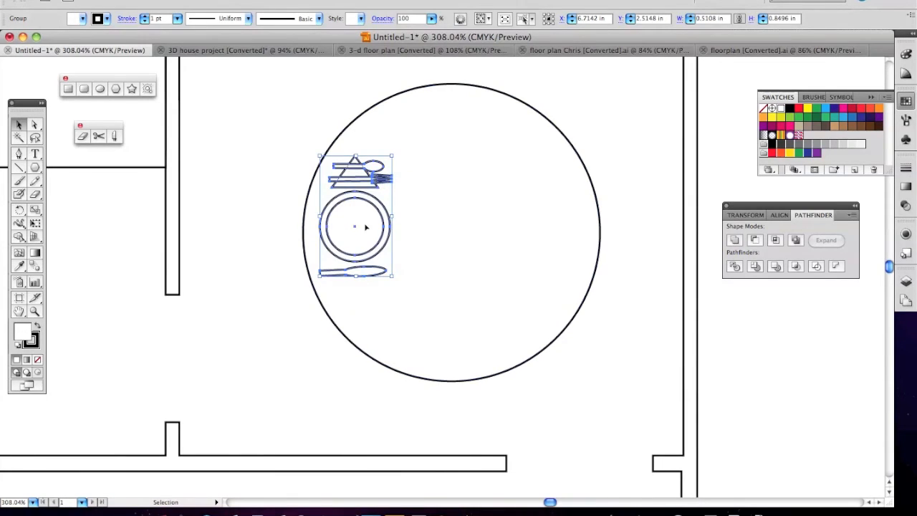
drag(366, 229, 368, 232)
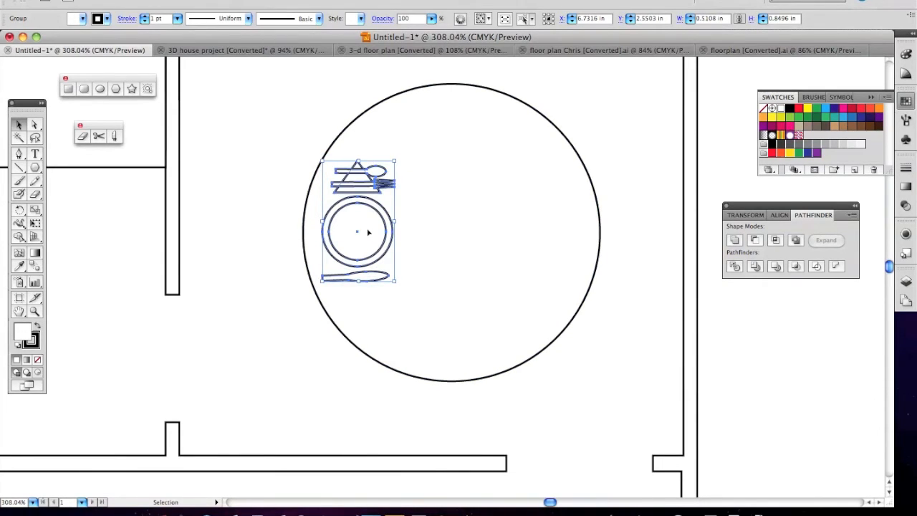
alt+shift+click(369, 232)
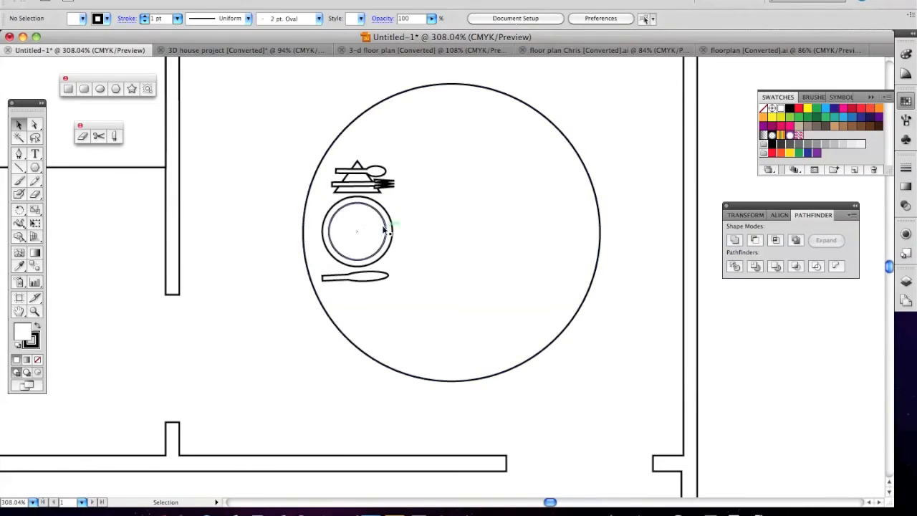
- Copy the place setting to the right side of the table, rotate the copy 180° and align it opposite the first
drag(361, 234, 543, 232)
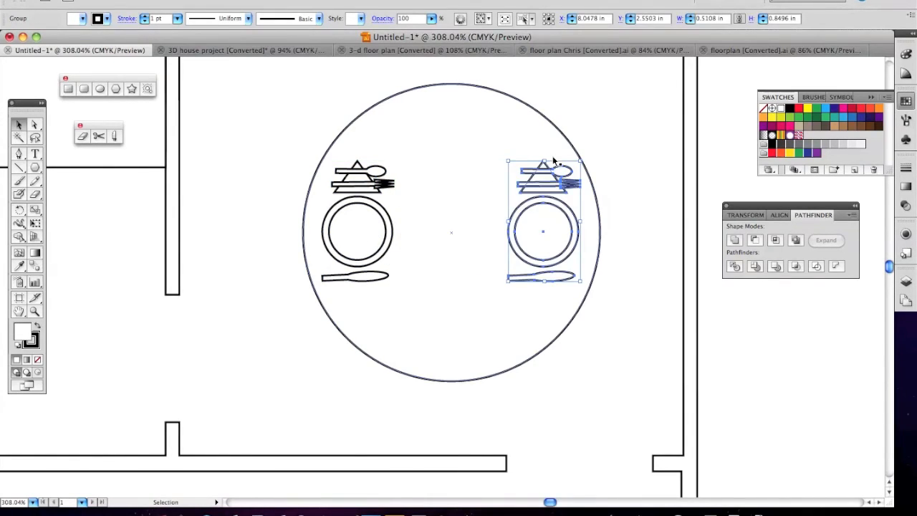
drag(582, 156, 510, 274)
drag(545, 212, 546, 224)
click(642, 312)
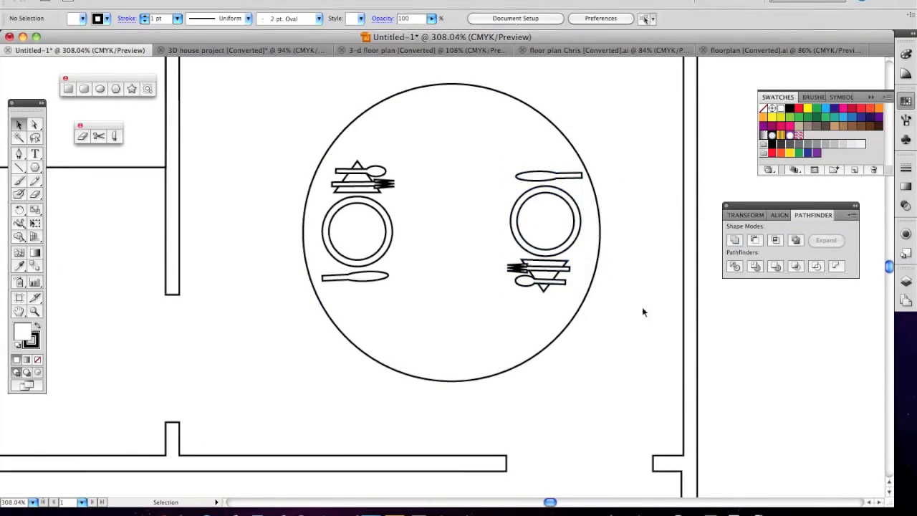
drag(545, 219, 544, 227)
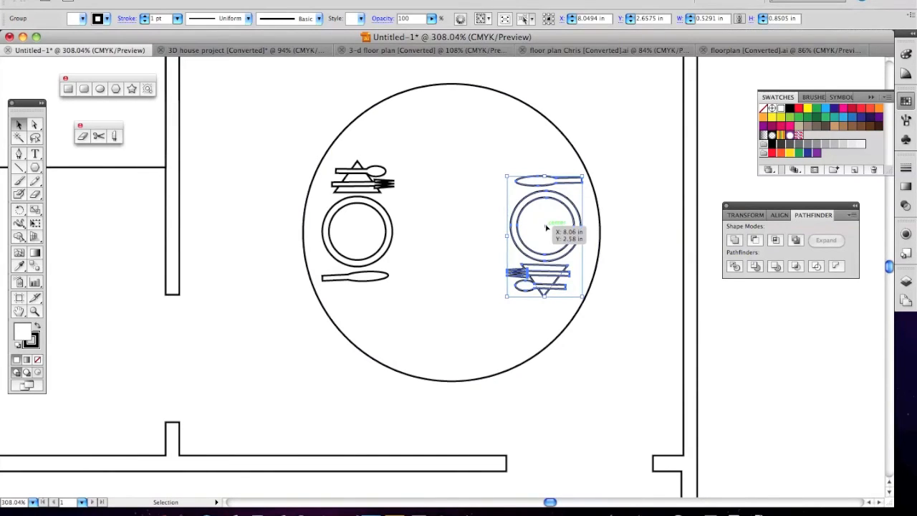
click(478, 261)
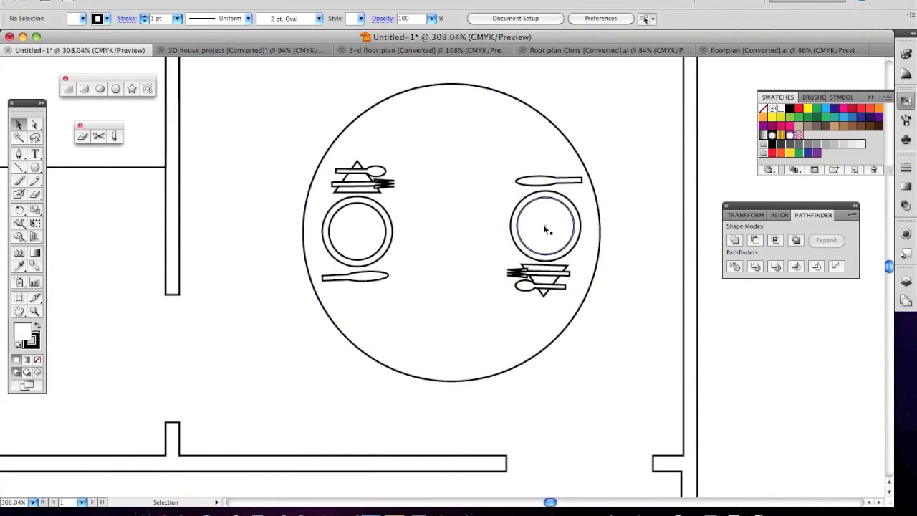
- Copy the right place setting to the lower side of the table, rotated a quarter turn clockwise so the knife is on the right
drag(544, 230, 462, 310)
drag(501, 255, 515, 350)
drag(476, 319, 463, 330)
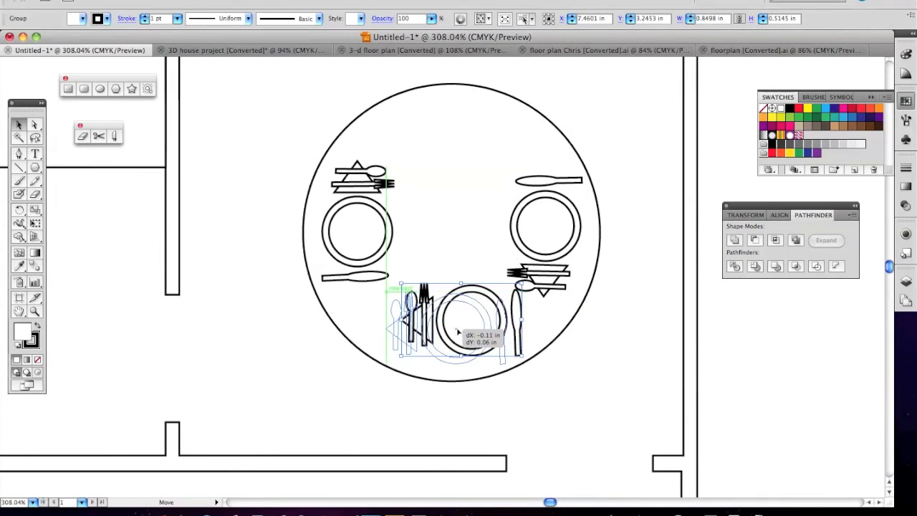
- Copy the lower place setting to the upper side of the table, rotate it 180° and position it inside the edge
drag(458, 331, 466, 124)
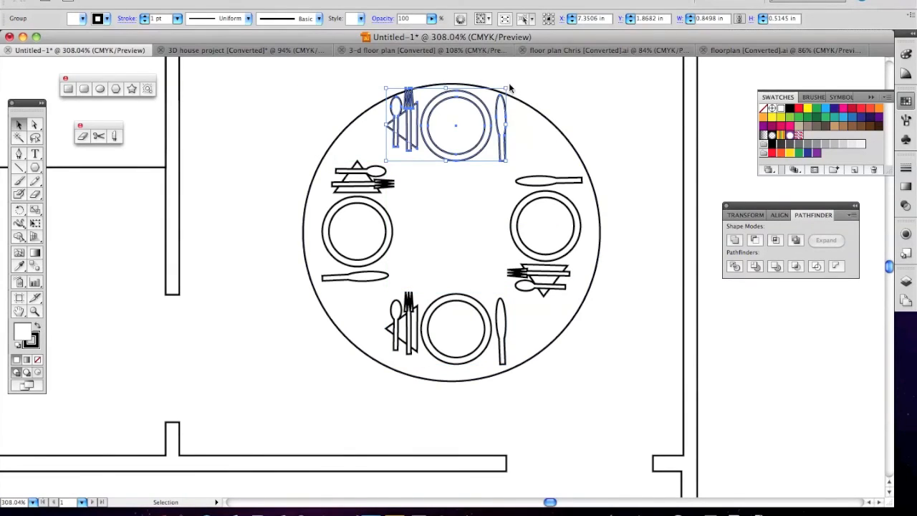
click(510, 83)
click(486, 106)
drag(512, 86, 452, 168)
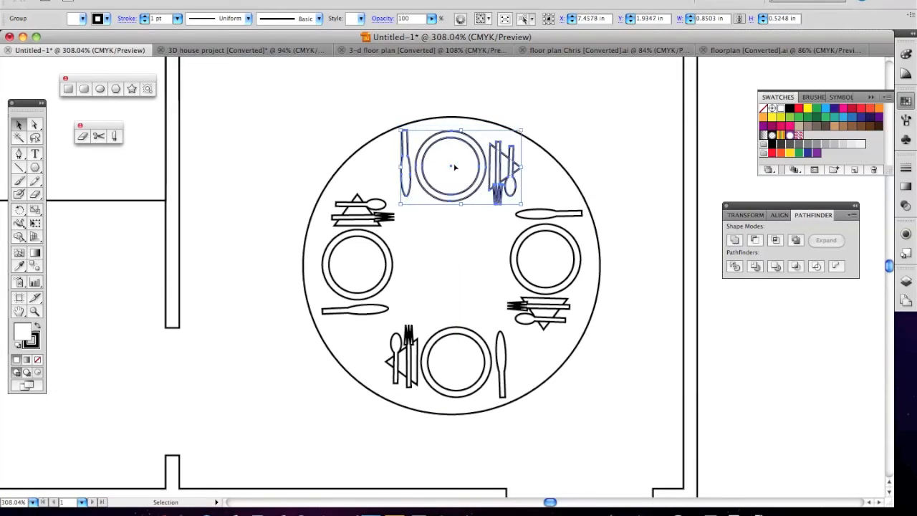
click(507, 99)
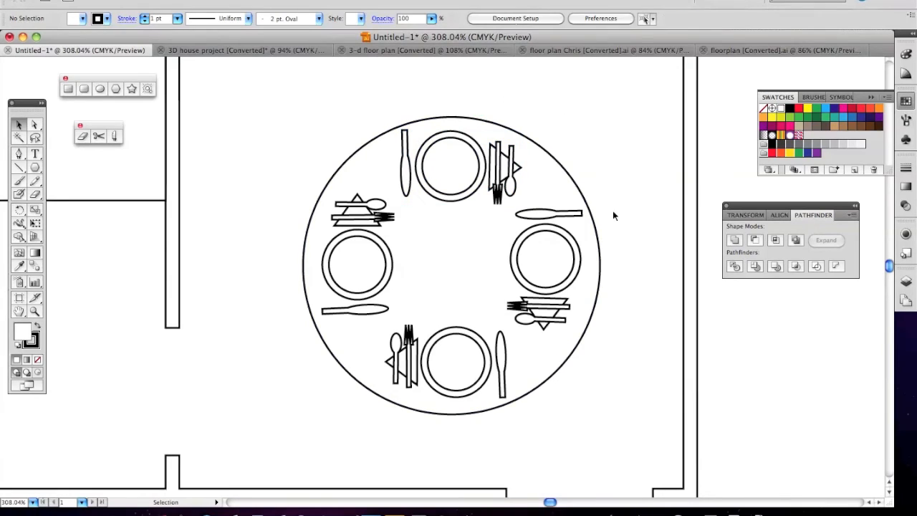
- Shift the left and right place settings slightly outward and the lower one slightly left to even out the spacing
click(358, 263)
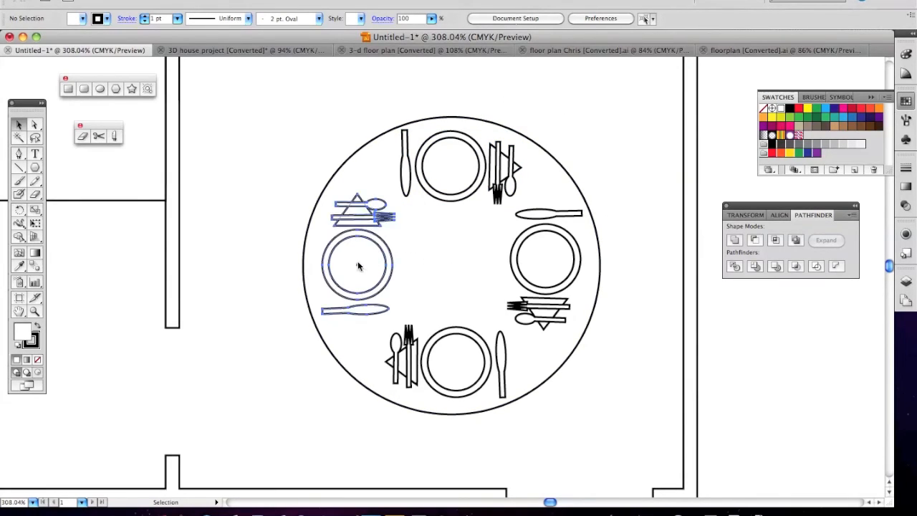
mouse_move(355, 267)
mouse_down()
mouse_move(362, 265)
mouse_move(351, 266)
mouse_up()
drag(548, 265, 551, 263)
drag(457, 363, 452, 362)
- Group the round table and its four place settings into one object
drag(279, 99, 632, 450)
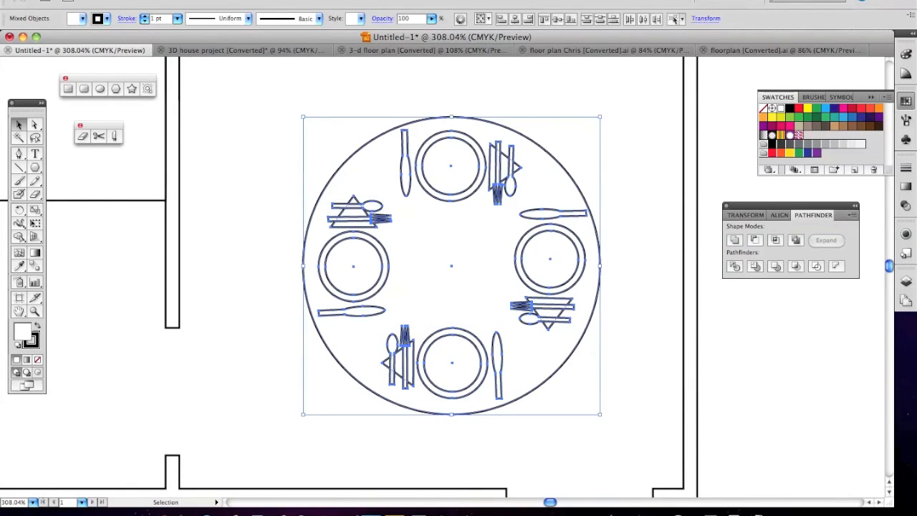
click(152, 0)
click(168, 25)
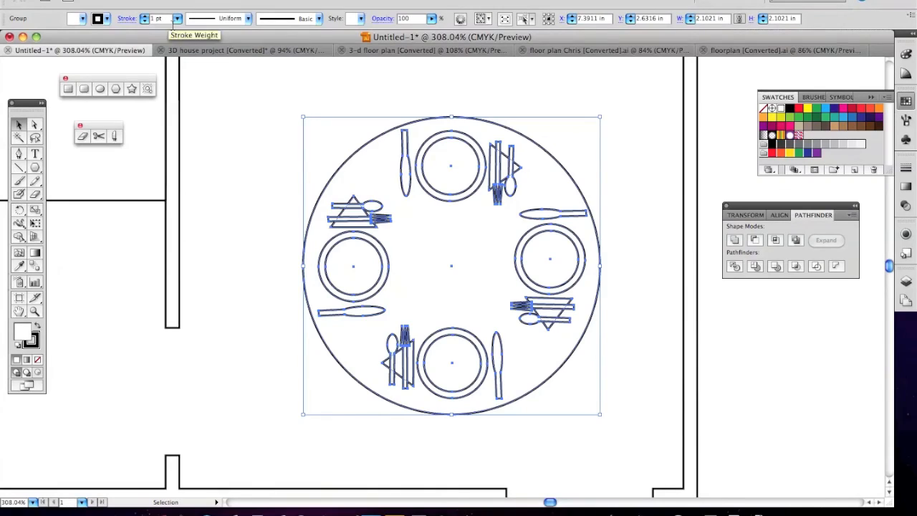
- Draw a chair beside the artboard: a seat about 0.75 by 0.74 in with a backrest about 0.16 in deep along its upper edge
key(super+0)
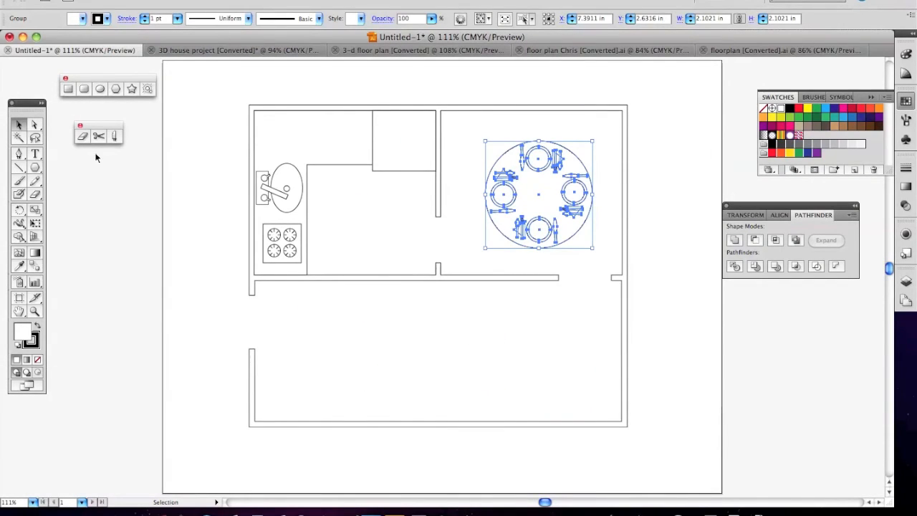
click(69, 89)
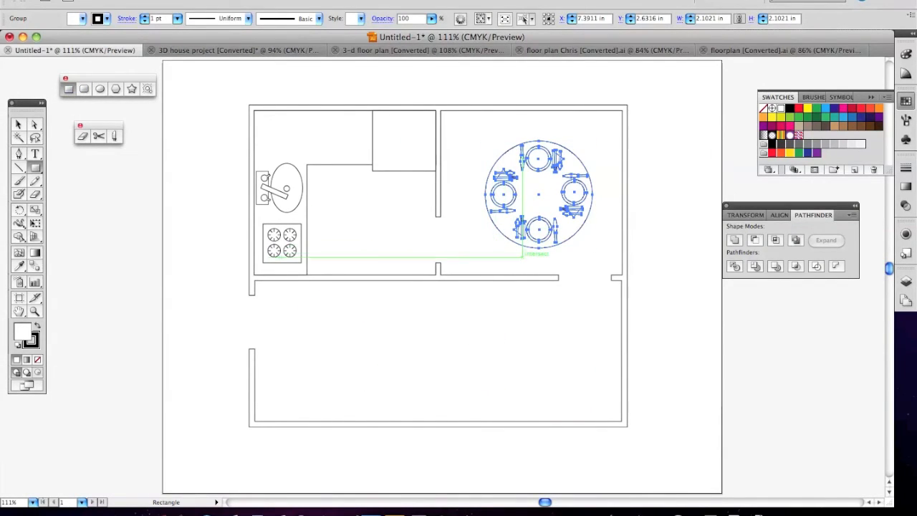
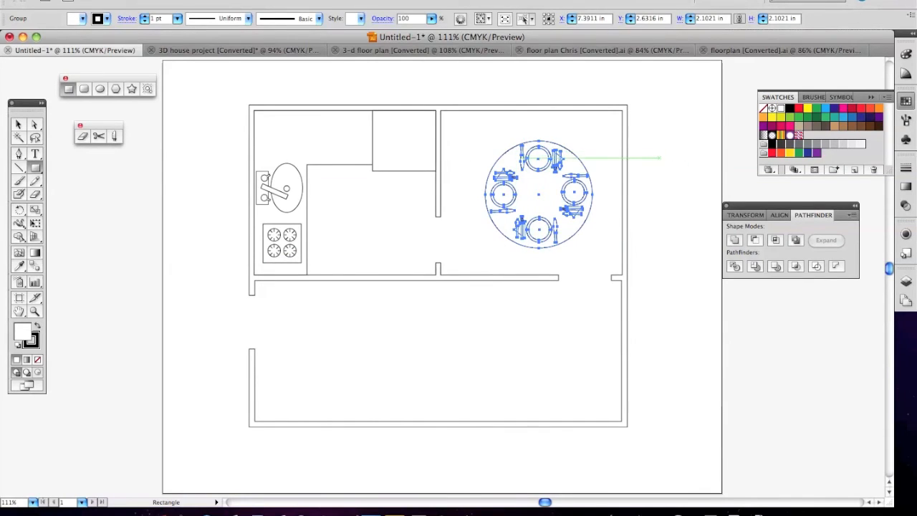
drag(675, 231, 446, 233)
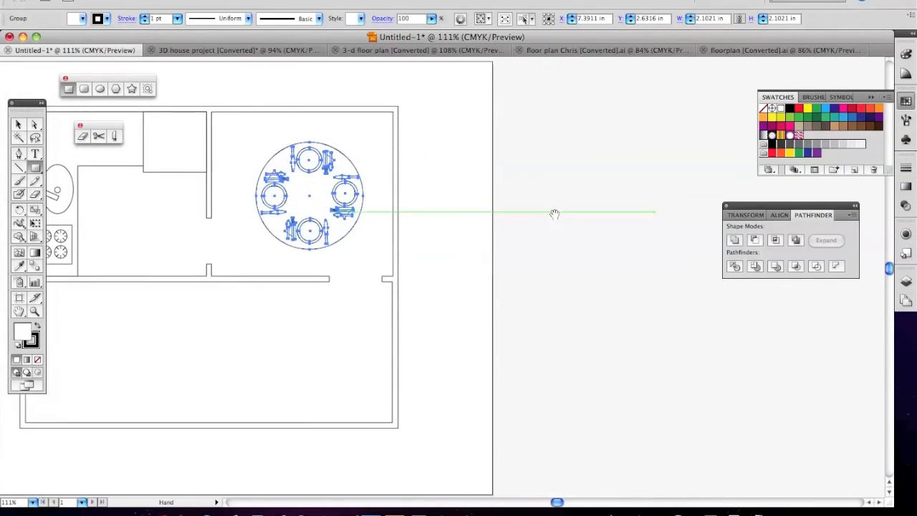
mouse_move(566, 171)
mouse_down()
mouse_move(584, 210)
mouse_move(618, 214)
mouse_move(606, 208)
mouse_up()
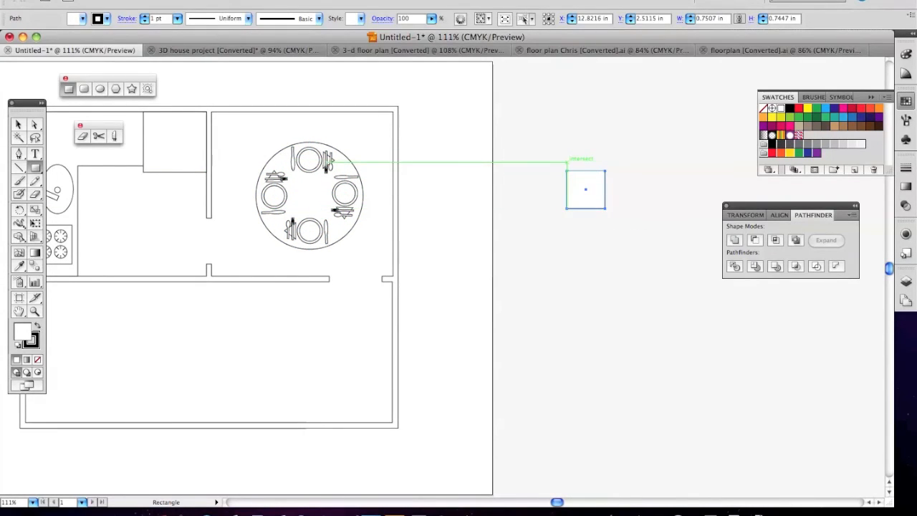
drag(566, 162, 605, 171)
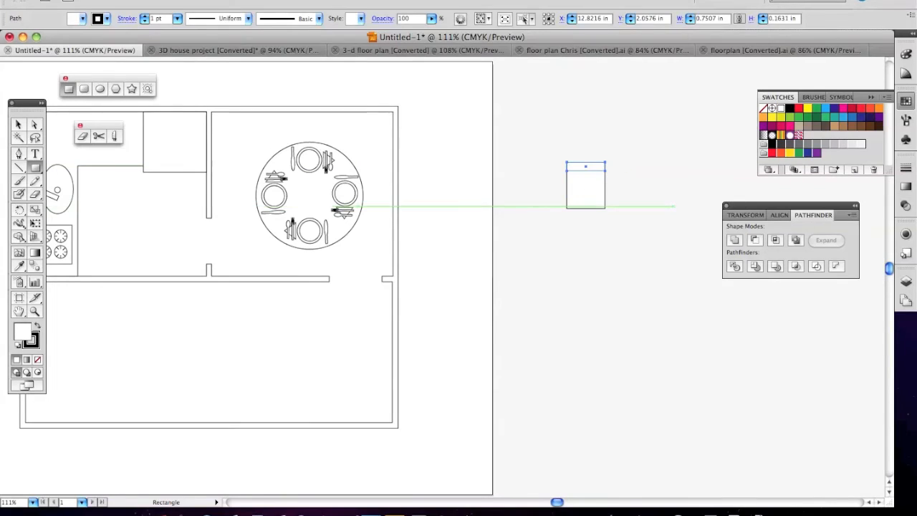
- Group the chair's seat and backrest and send the group to the back
key(v)
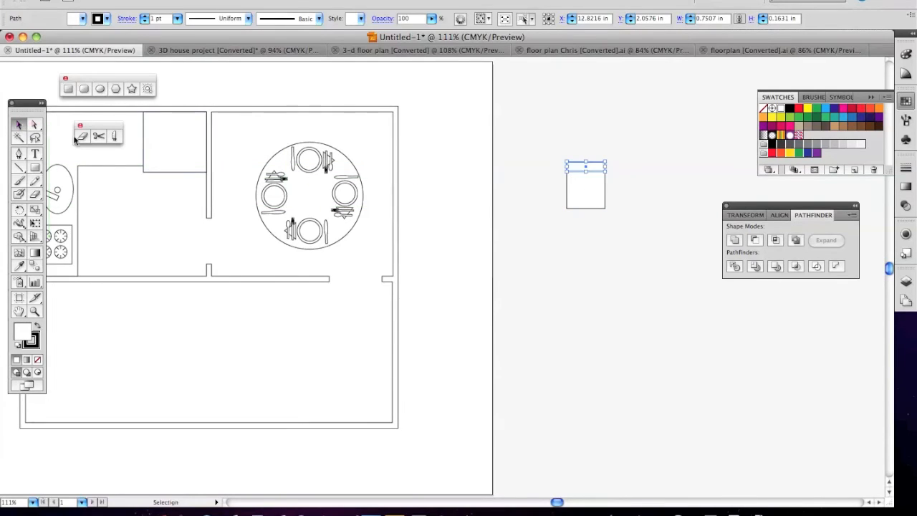
drag(535, 146, 621, 246)
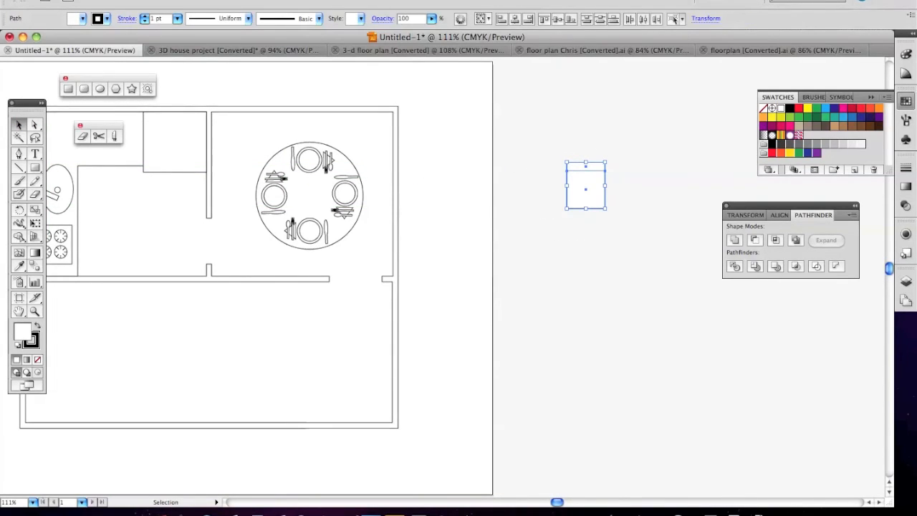
click(153, 1)
click(174, 25)
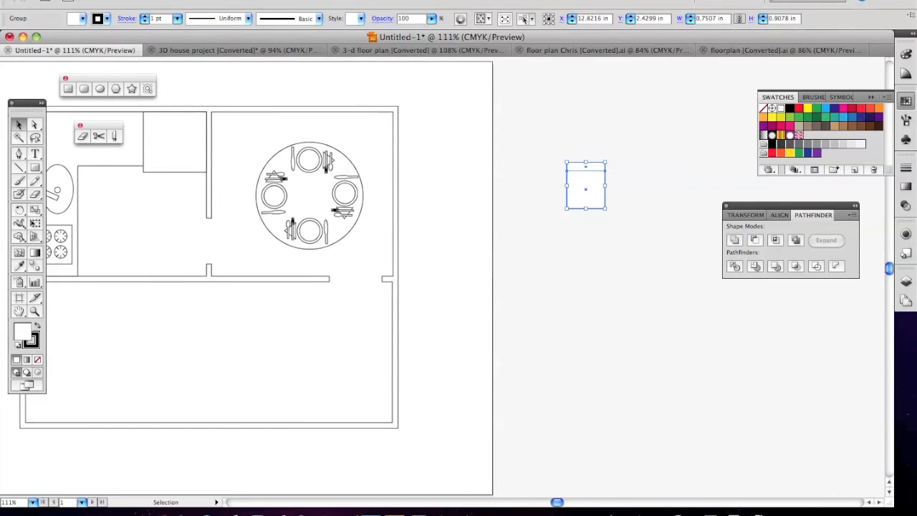
click(153, 1)
mouse_move(172, 6)
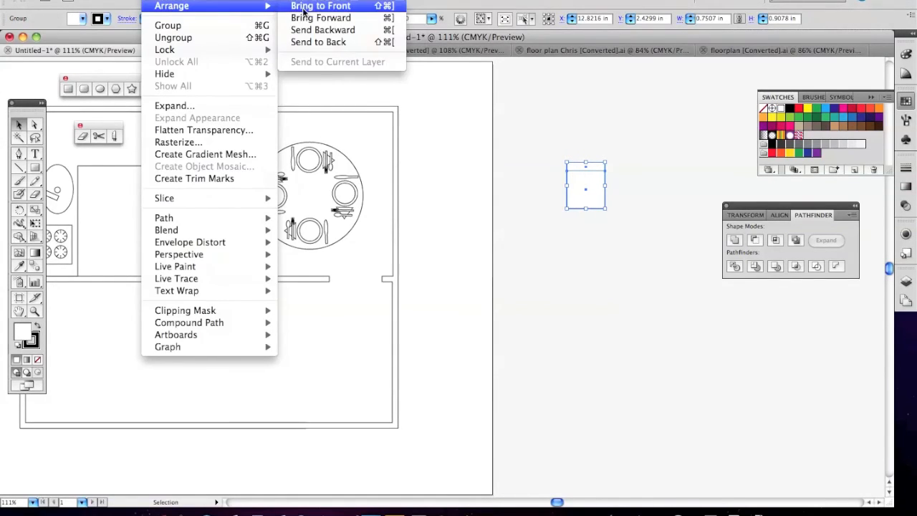
click(321, 41)
- Duplicate the chair so one sits under the table's upper edge and three spares are stacked beside the artboard
drag(594, 193, 571, 248)
click(428, 144)
drag(572, 244, 573, 335)
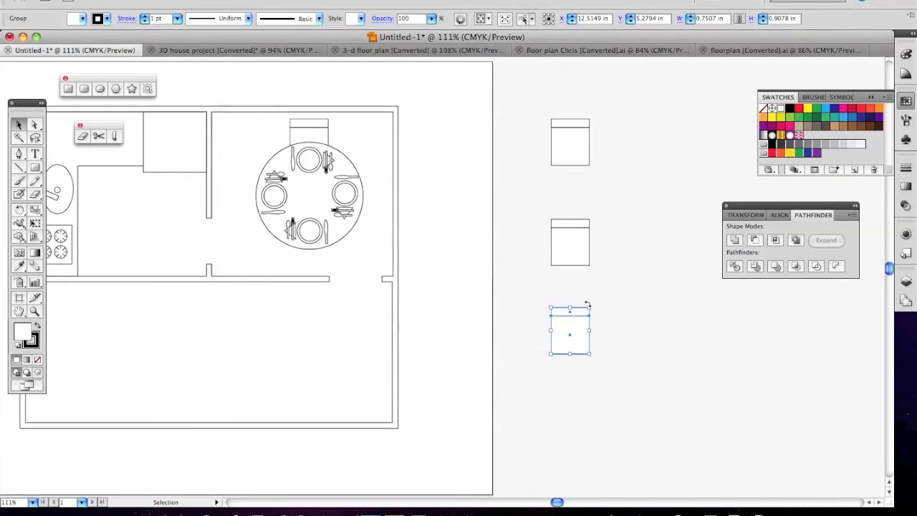
- Rotate the lowest spare chair 90° clockwise and place it under the right edge of the table
drag(591, 303, 607, 358)
drag(555, 323, 318, 173)
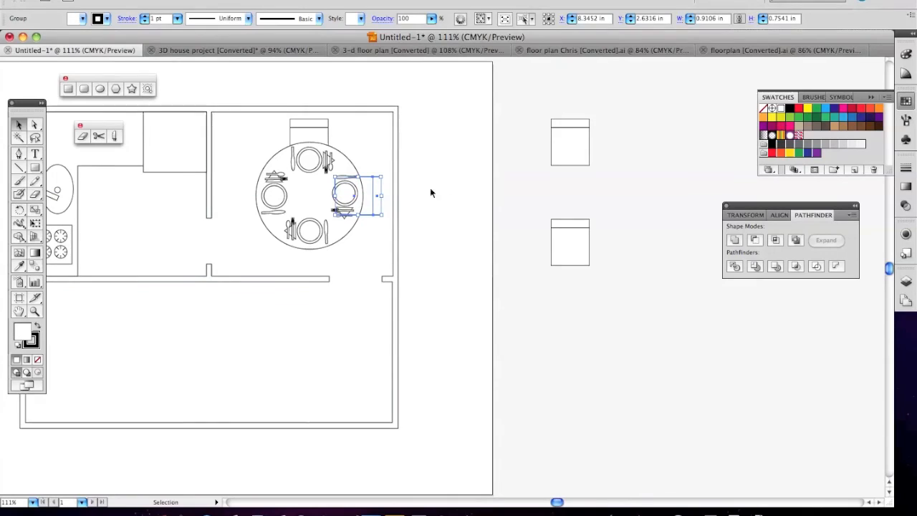
click(473, 172)
- Rotate the uppermost spare chair 90° counterclockwise and place it under the left edge of the table
click(577, 126)
drag(592, 119, 534, 112)
drag(573, 144, 262, 199)
- Rotate the last spare chair 180°, place it under the table's lower edge and nudge it slightly up and left
click(573, 246)
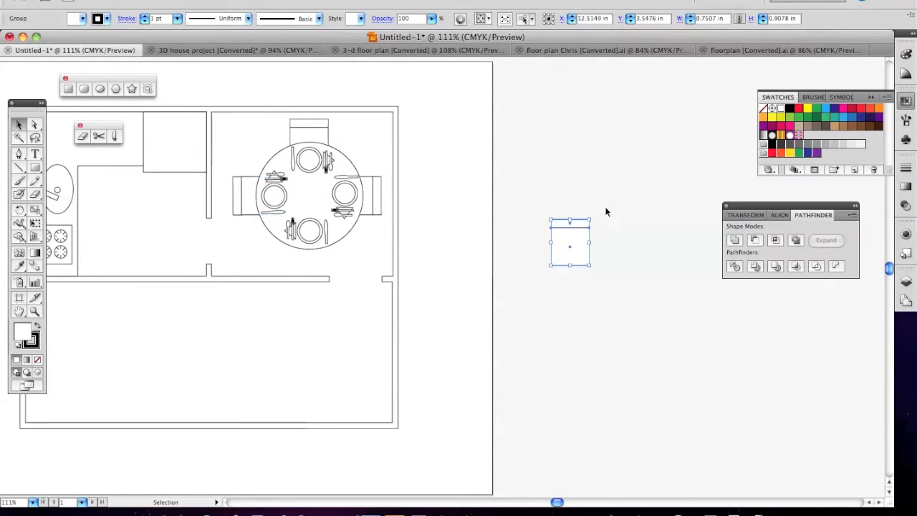
drag(589, 215, 544, 277)
drag(574, 243, 309, 252)
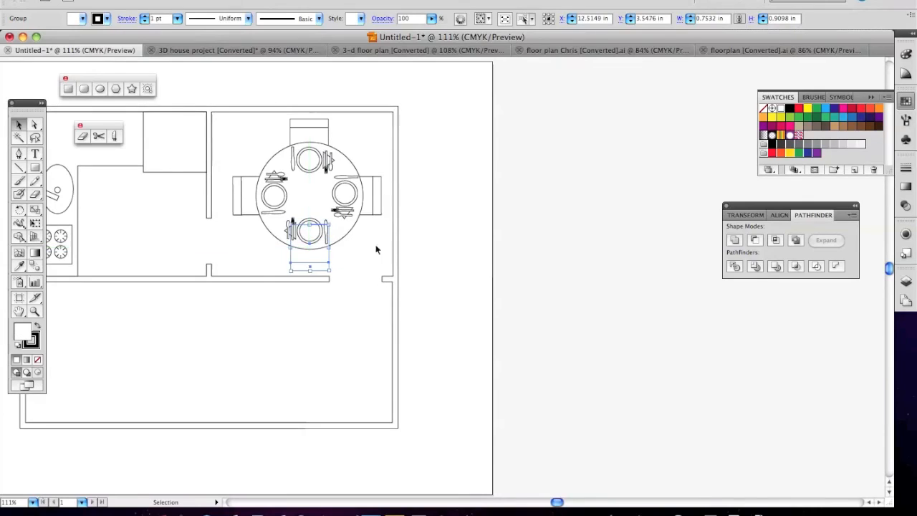
click(603, 204)
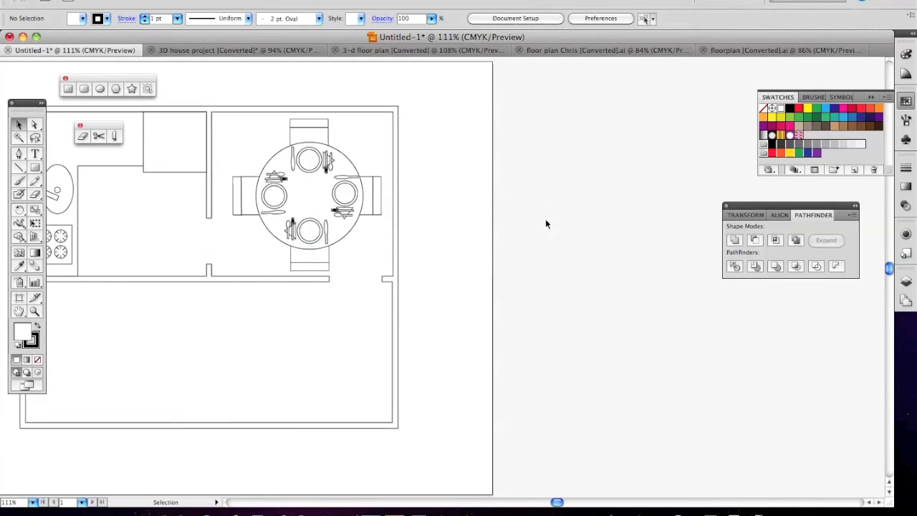
click(332, 263)
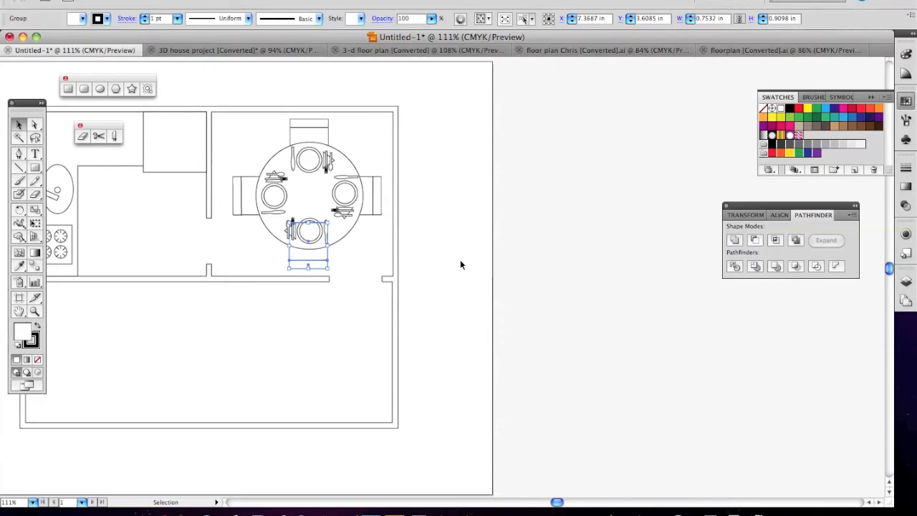
click(586, 227)
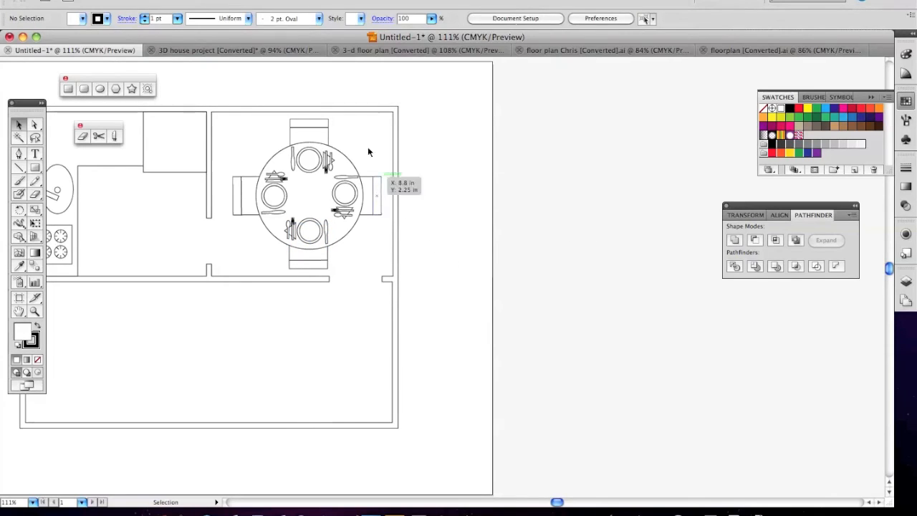
- Nudge the upper chair slightly down toward the table and fine-tune its horizontal position over the upper plate
click(315, 125)
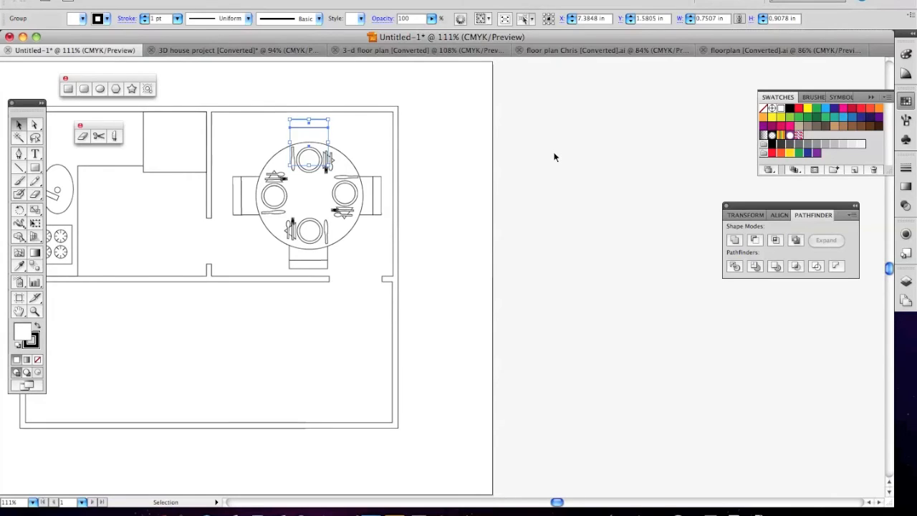
key(Down)
key(Down)
key(Down)
key(Down)
key(Down)
key(Down)
key(Down)
key(Down)
key(Down)
key(Down)
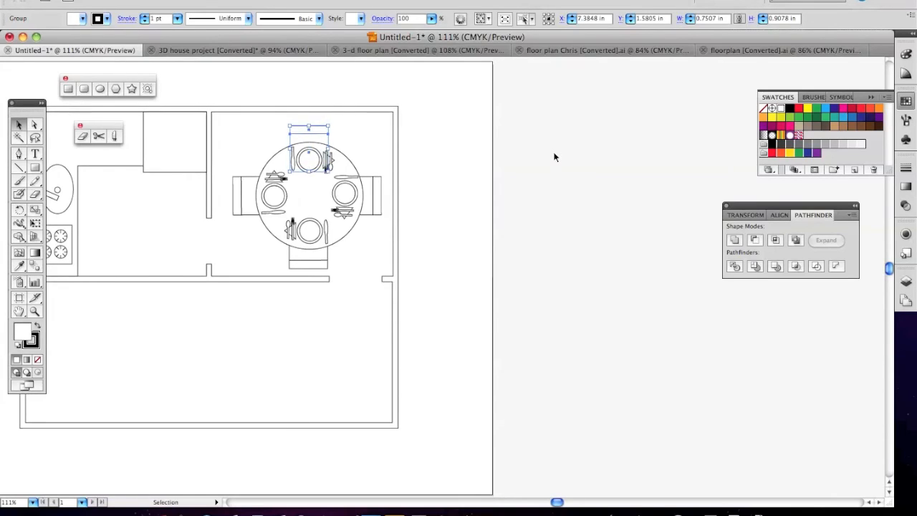
key(Up)
key(Up)
key(Up)
key(Up)
key(Up)
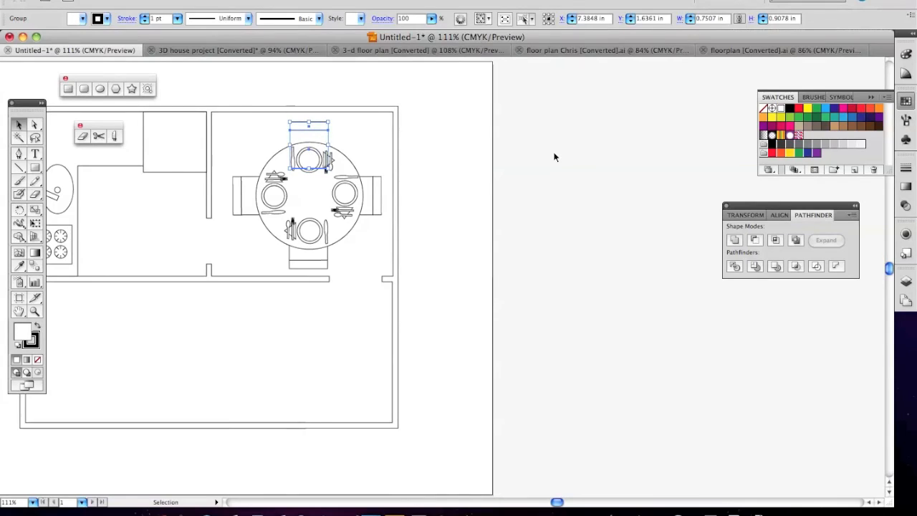
key(Right)
key(Right)
key(Left)
key(Left)
key(Left)
key(Left)
key(Left)
click(545, 177)
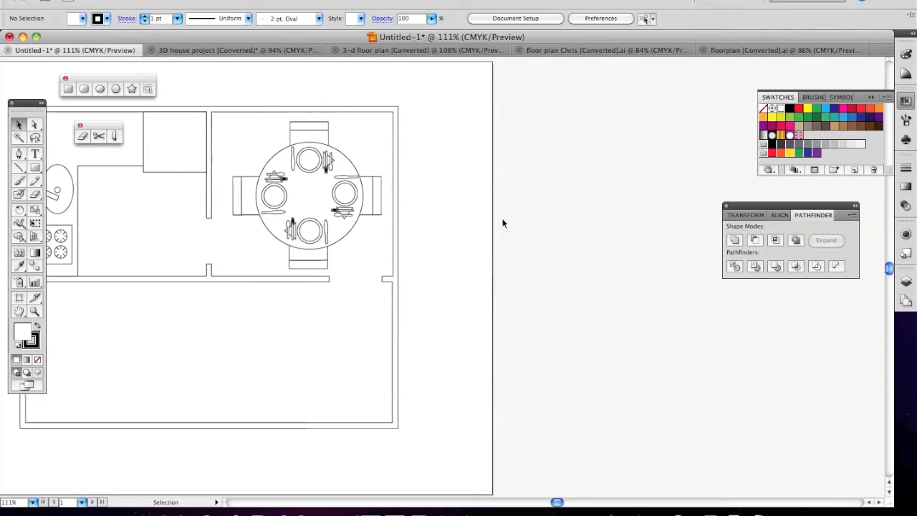
- Nudge the lower dining chair slightly up toward the table
click(319, 259)
key(Up)
key(Up)
key(Up)
key(Up)
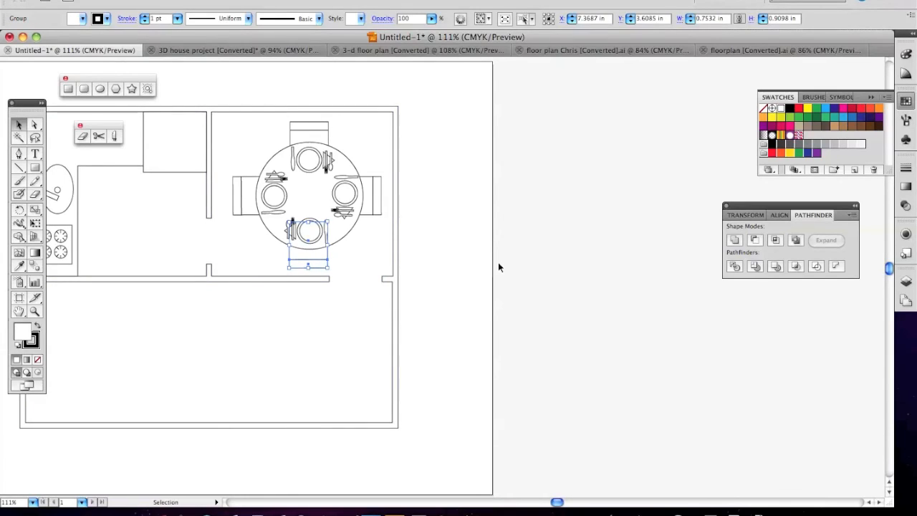
click(457, 219)
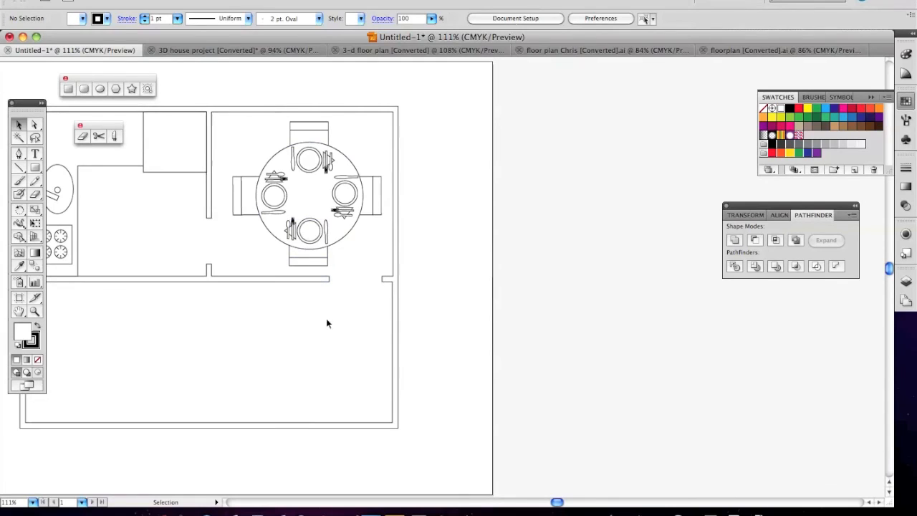
- Draw a rounded rectangle about 0.96 × 1.78 in in the lower room and a wider one about 1.14 × 1.78 in over it, right edges aligned
mouse_move(466, 301)
mouse_down()
mouse_move(659, 249)
mouse_move(519, 316)
mouse_move(526, 341)
mouse_up()
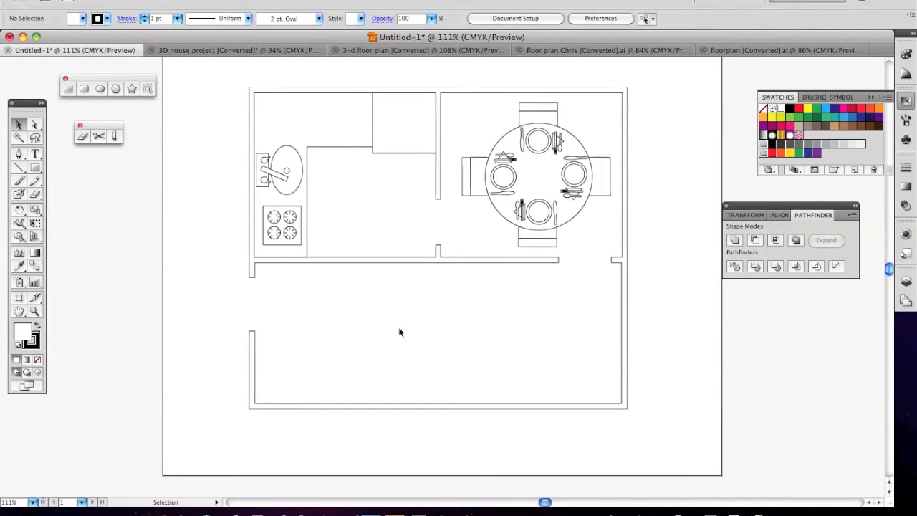
click(84, 89)
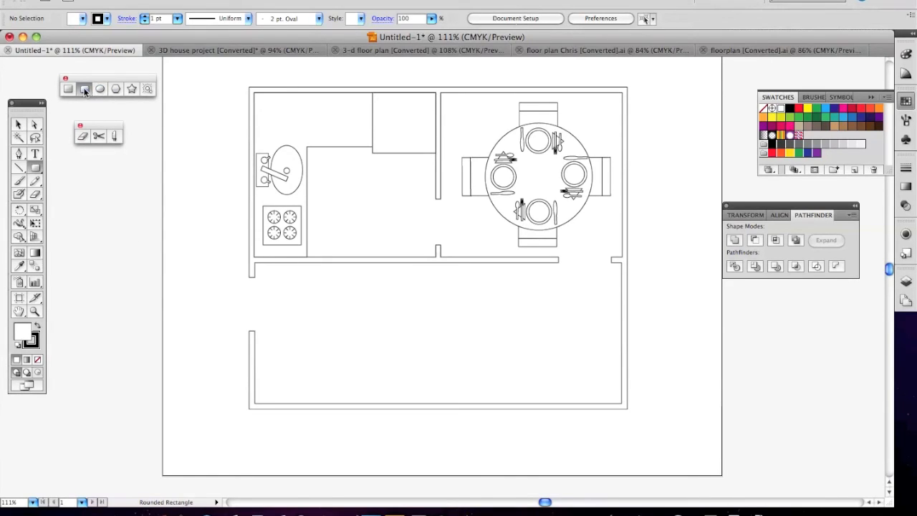
drag(310, 287, 359, 378)
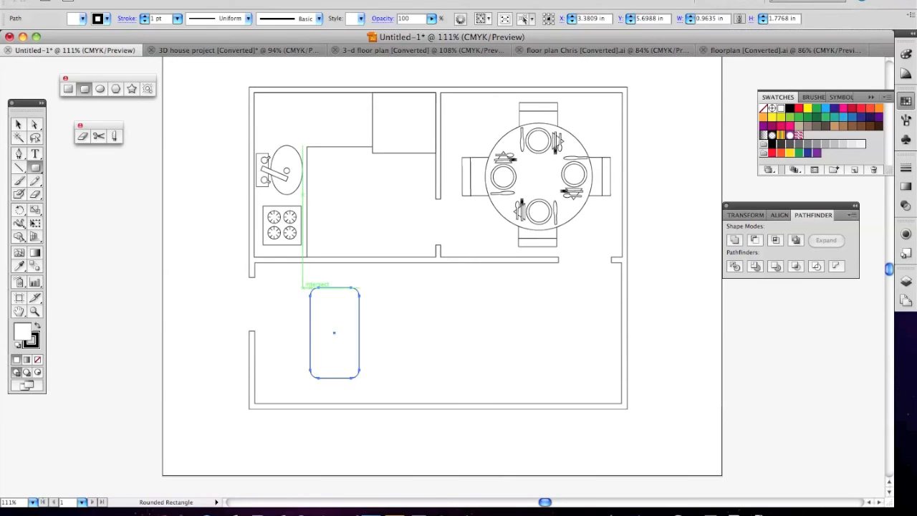
drag(302, 287, 360, 378)
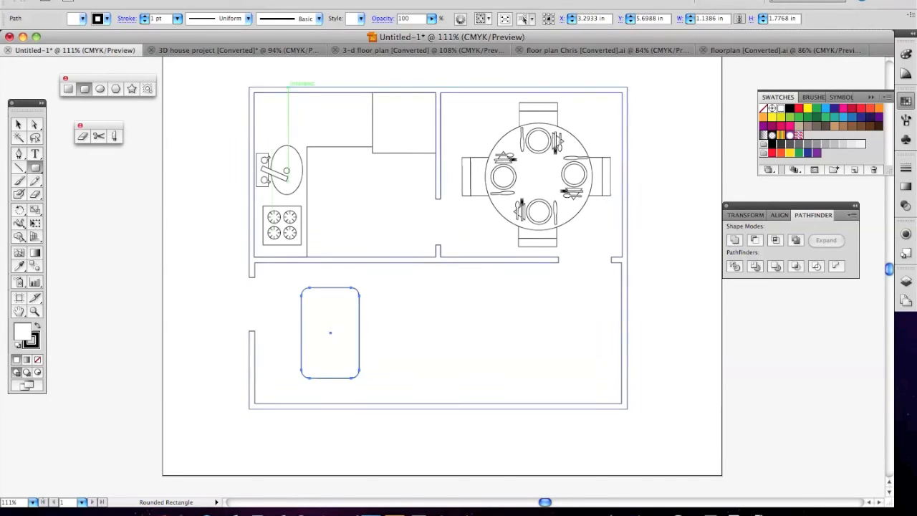
- Send the wider rounded rectangle behind the narrower one and group the two as the sofa base
click(157, 0)
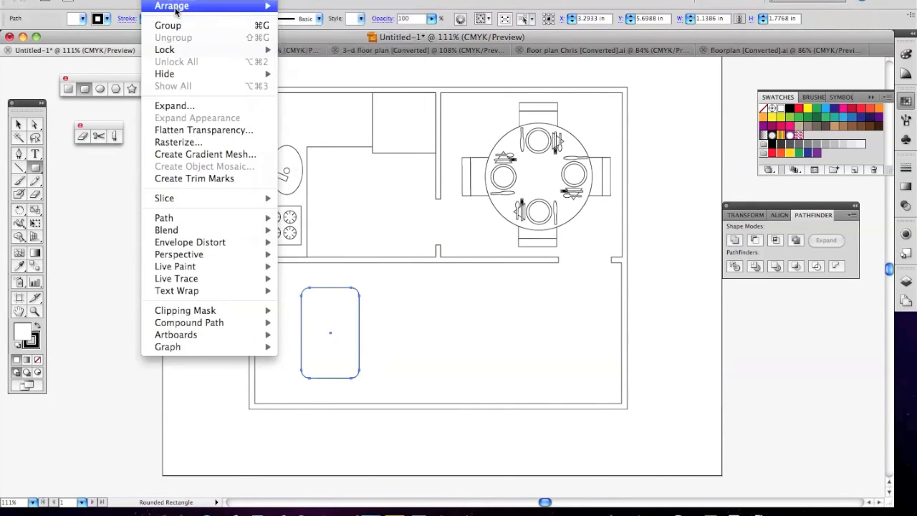
mouse_move(176, 7)
click(326, 43)
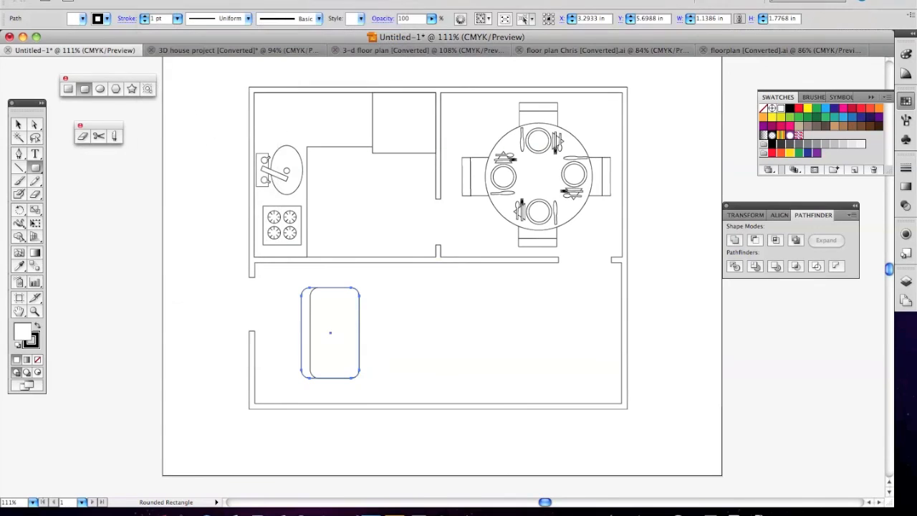
click(18, 125)
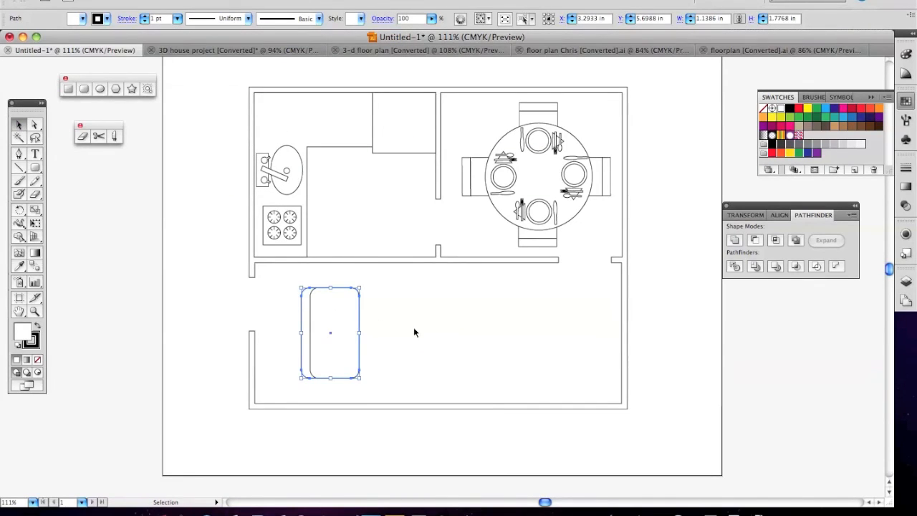
click(447, 346)
drag(287, 280, 380, 391)
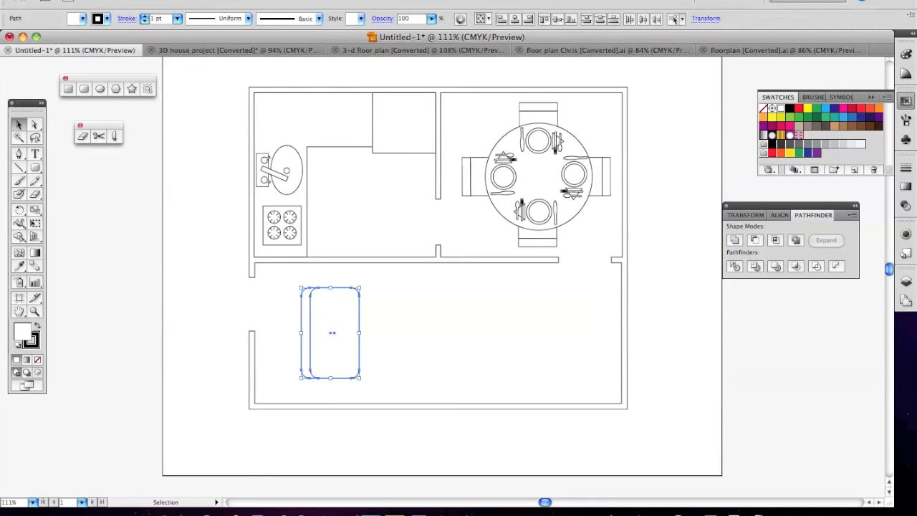
click(194, 24)
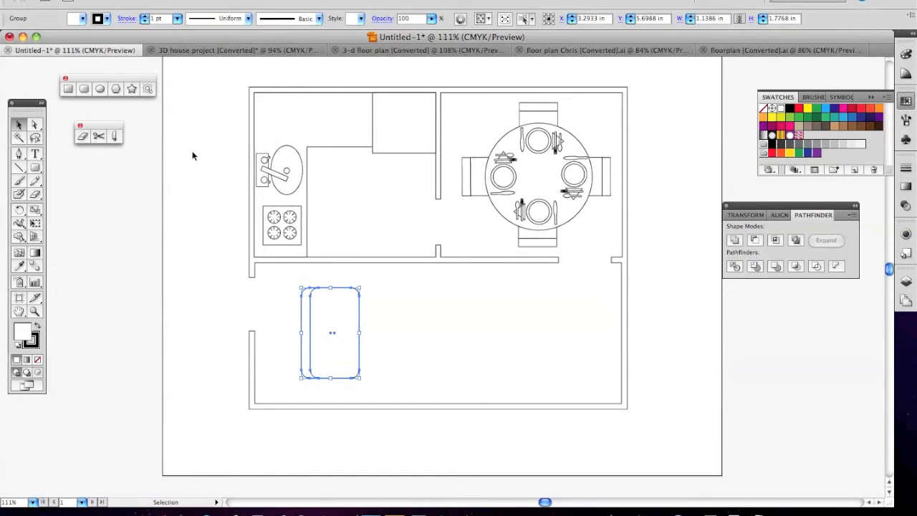
- Draw a rounded armrest about 0.80 × 0.26 in at the sofa's upper end and place a copy at its lower end
click(84, 89)
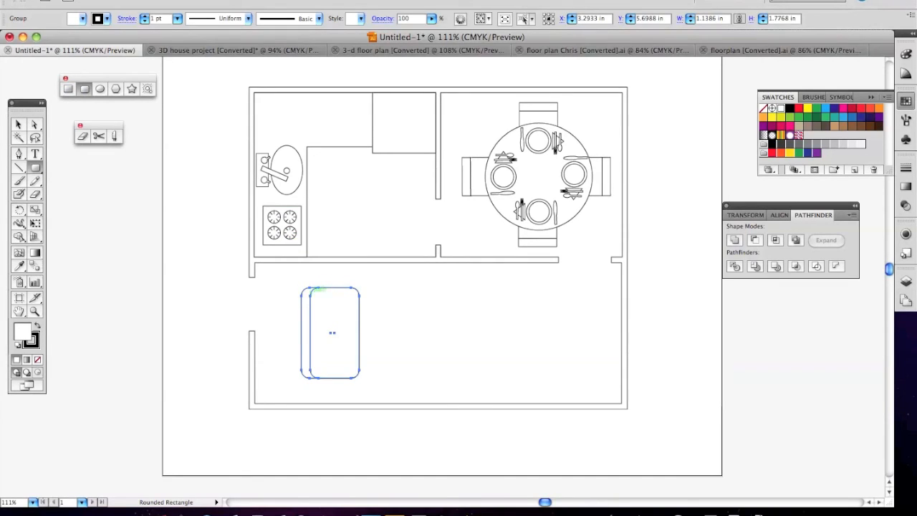
drag(320, 288, 359, 300)
click(19, 124)
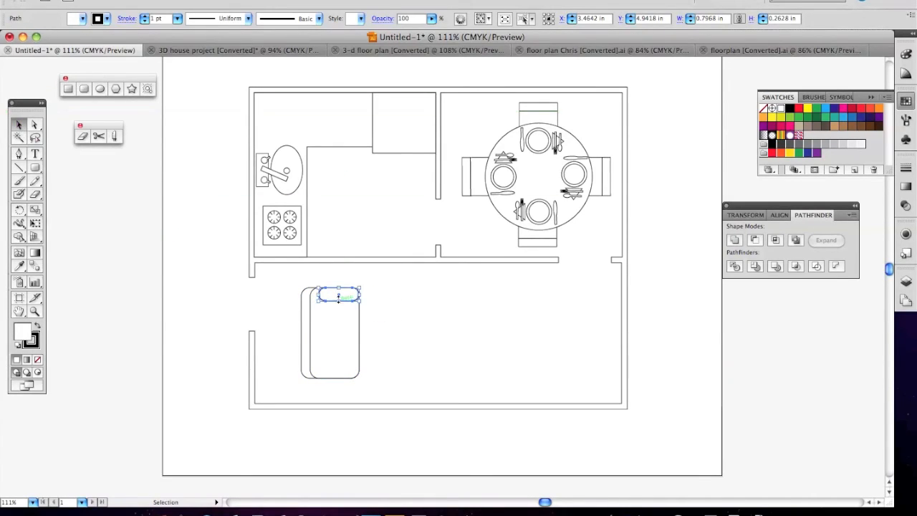
drag(341, 298, 342, 373)
click(424, 354)
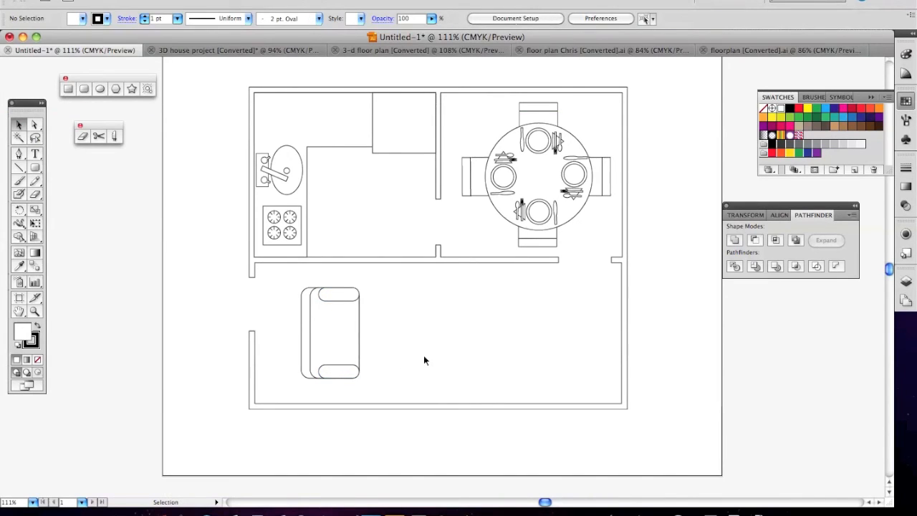
- Group the sofa base and both armrests into one object
drag(286, 276, 395, 382)
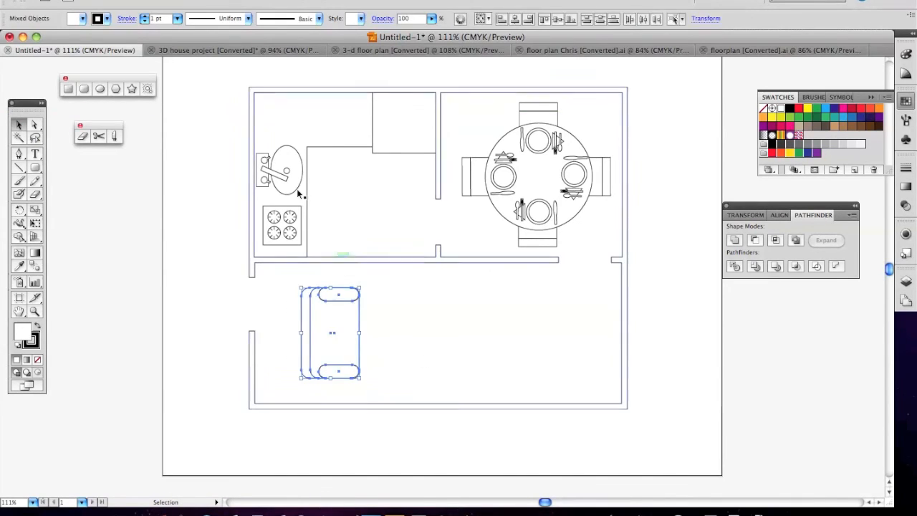
click(165, 2)
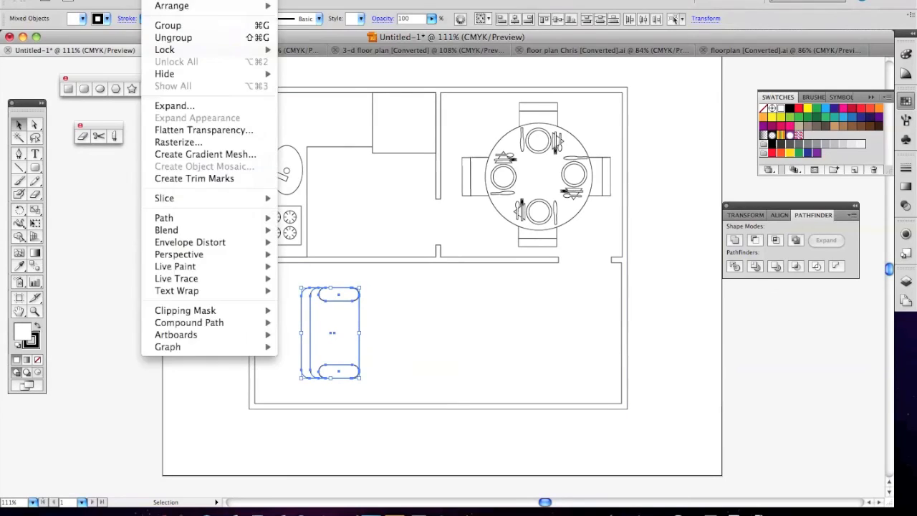
click(166, 25)
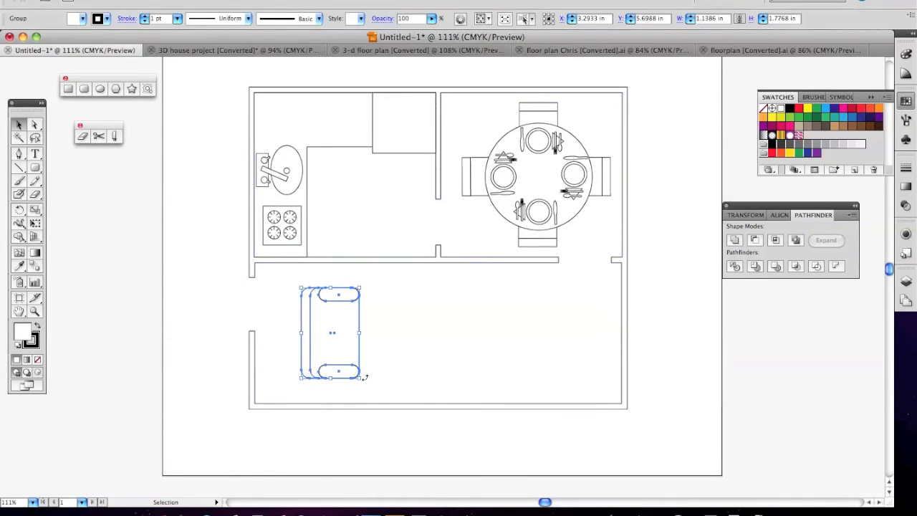
- Rotate the sofa about 180° and place it near the right wall of the lower room, with its back toward that wall
drag(364, 379, 349, 228)
drag(564, 336, 530, 345)
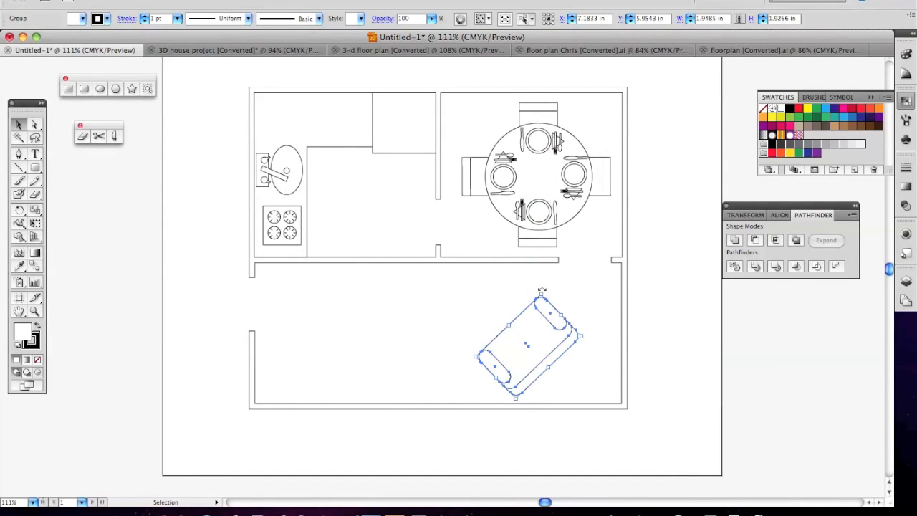
drag(541, 290, 489, 289)
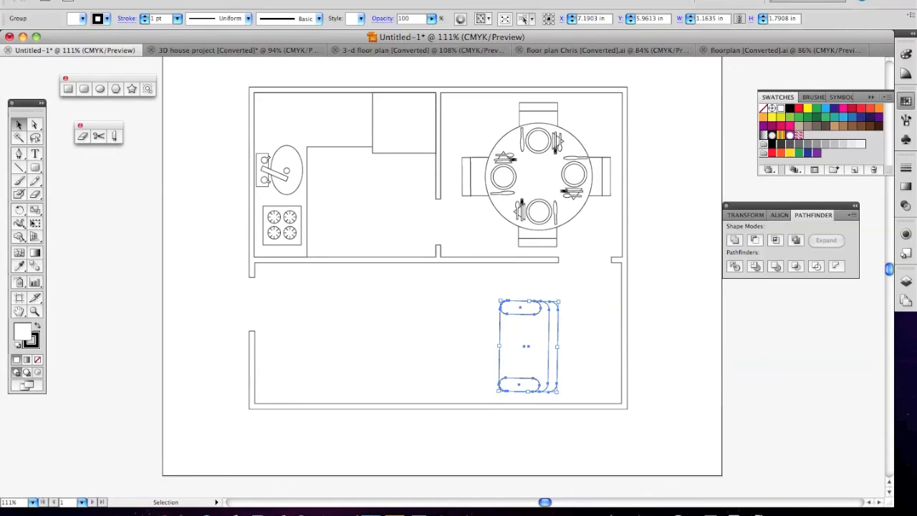
click(601, 328)
drag(523, 346, 550, 346)
click(437, 334)
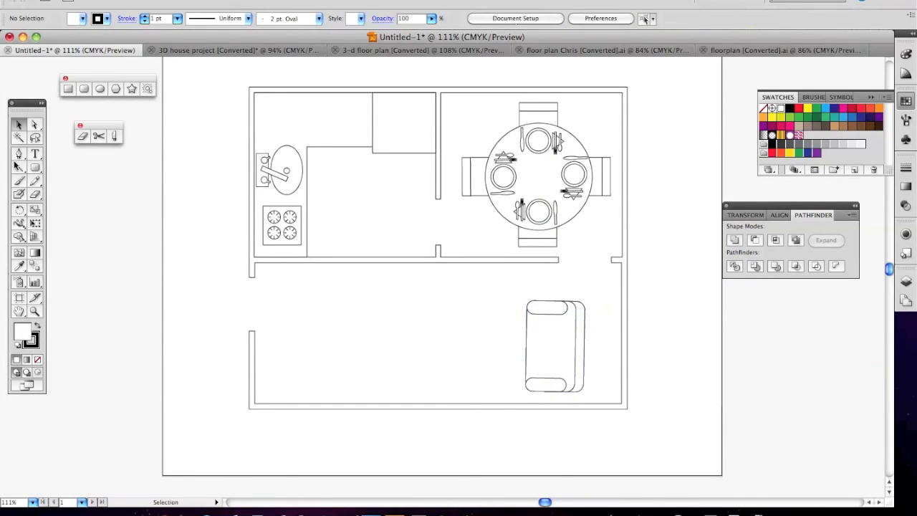
- Draw a rectangular coffee table about 0.46 × 1.18 in to the left of the sofa
click(80, 135)
click(68, 87)
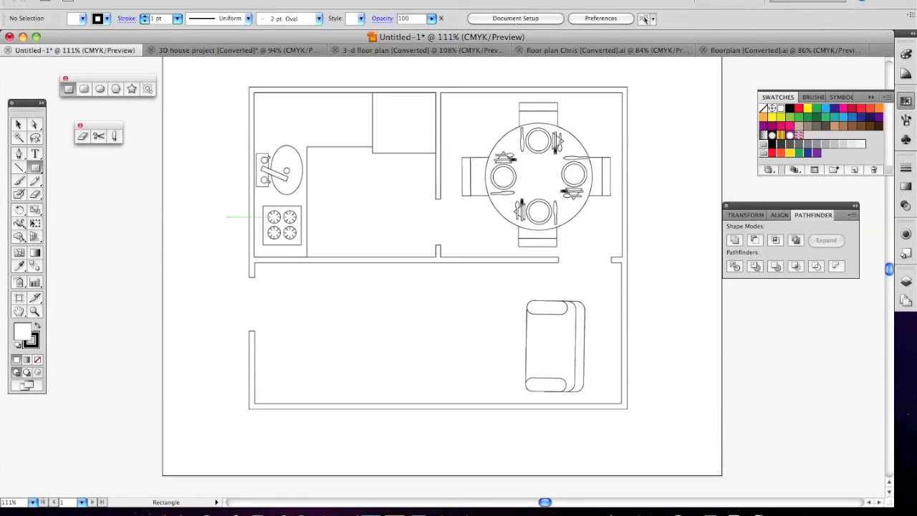
drag(486, 313, 509, 374)
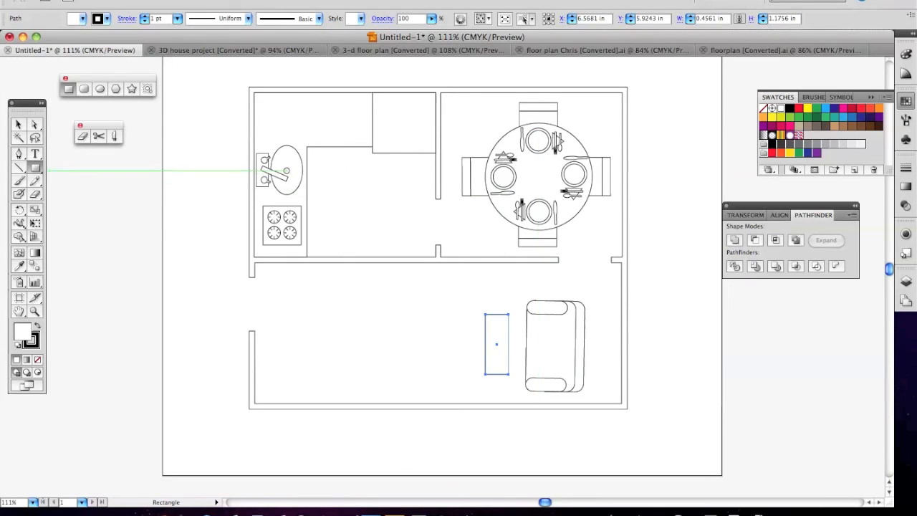
- Draw a near-circular armchair about 0.92 × 0.95 in left of the coffee table, with a narrower seat ellipse of equal height along its left edge
click(101, 89)
drag(415, 287, 463, 336)
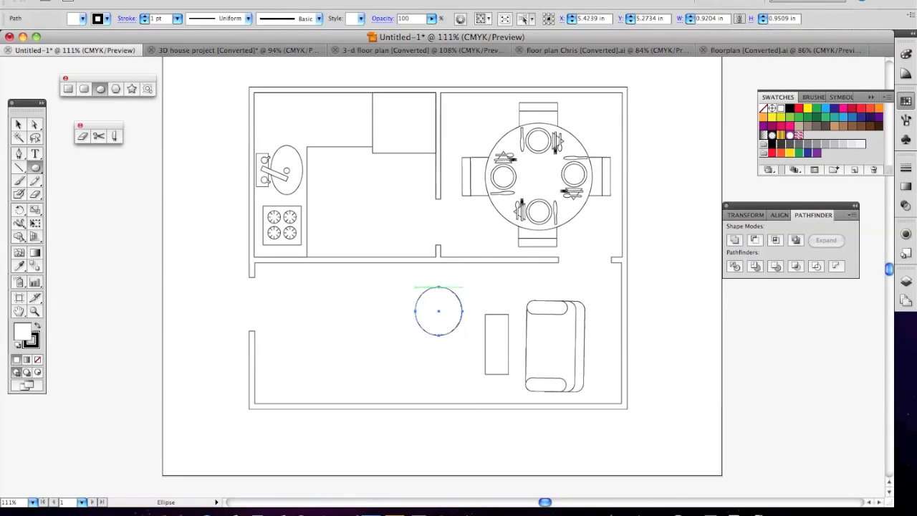
drag(415, 287, 450, 335)
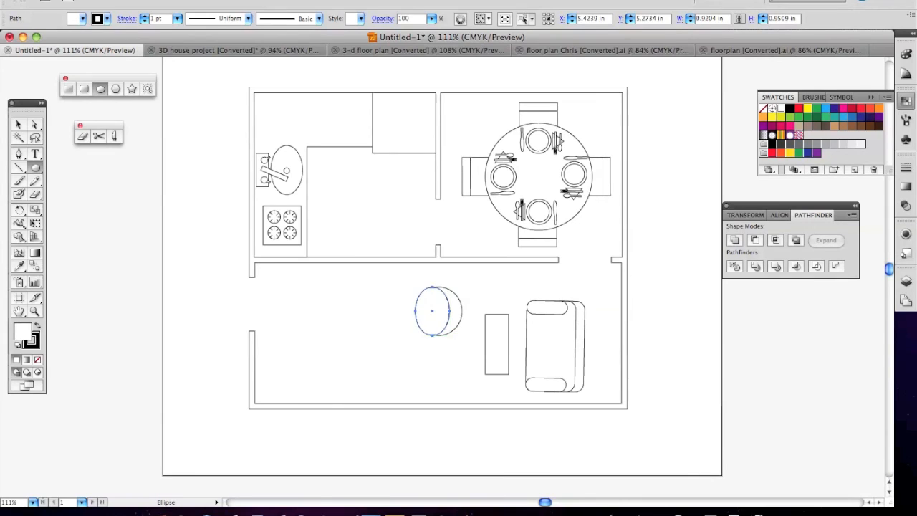
- Try to centre the narrow seat ellipse on the armchair's round outline
click(18, 124)
drag(432, 313, 439, 312)
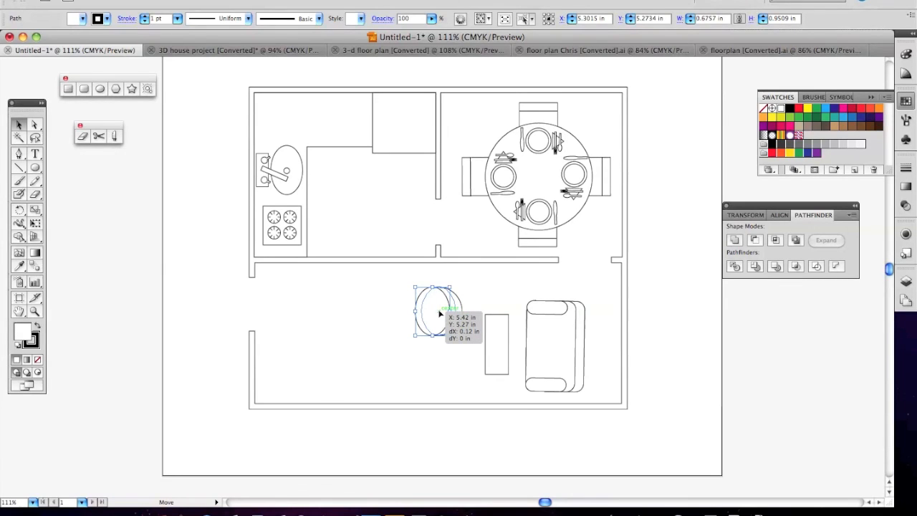
drag(439, 313, 439, 313)
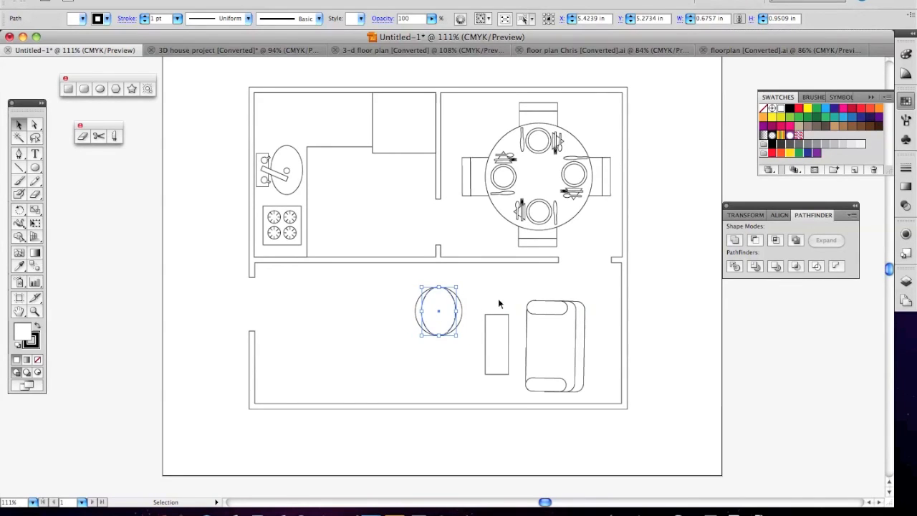
click(487, 310)
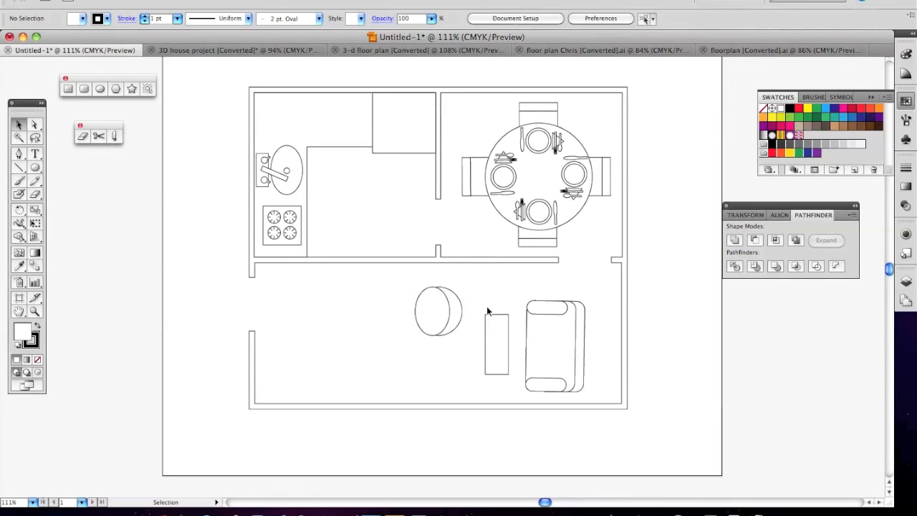
- Group the armchair's two ellipses and rotate the group so the seat faces down and right toward the coffee table
drag(397, 273, 469, 343)
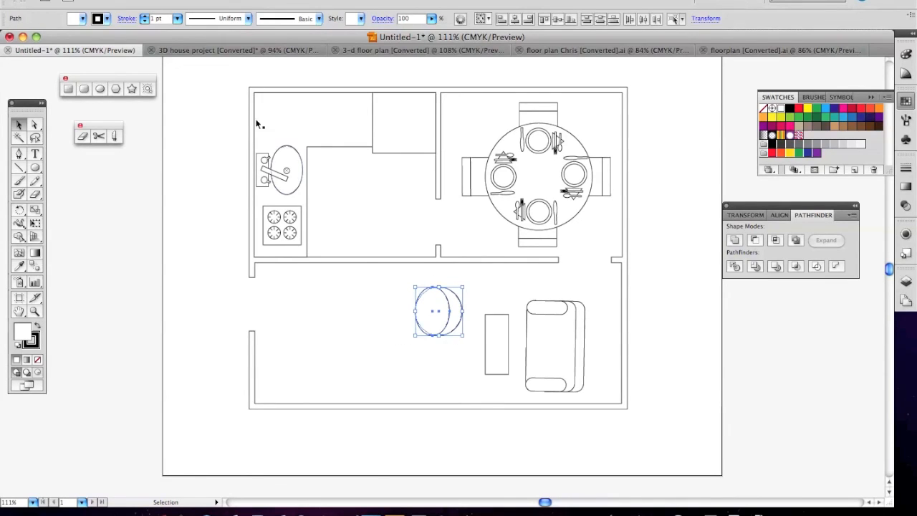
click(157, 1)
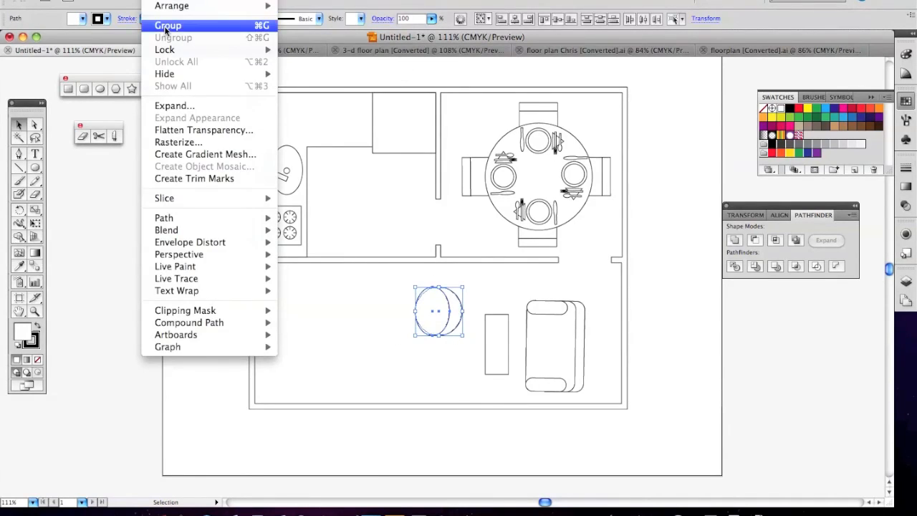
click(214, 30)
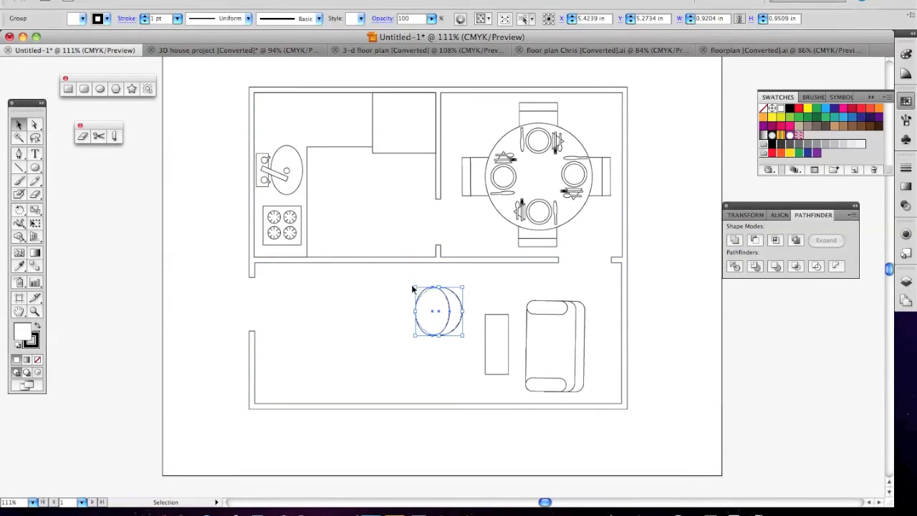
drag(412, 283, 439, 310)
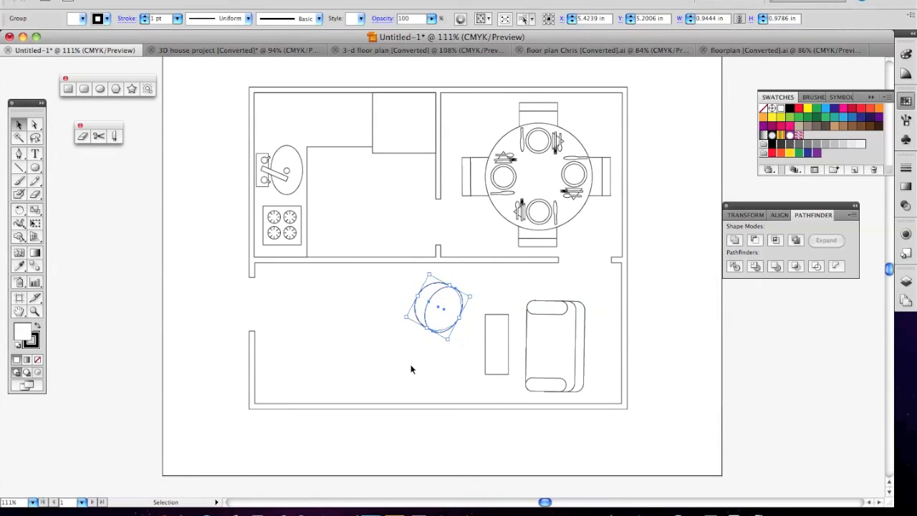
- Place a copy of the armchair directly below the original and rotate it so its seat faces up and right toward the coffee table
drag(439, 310, 439, 369)
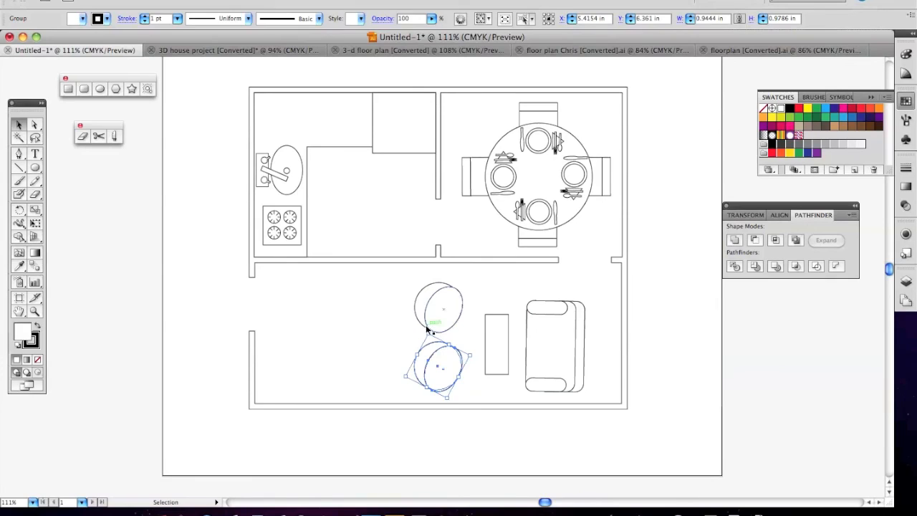
drag(427, 328, 393, 354)
click(355, 308)
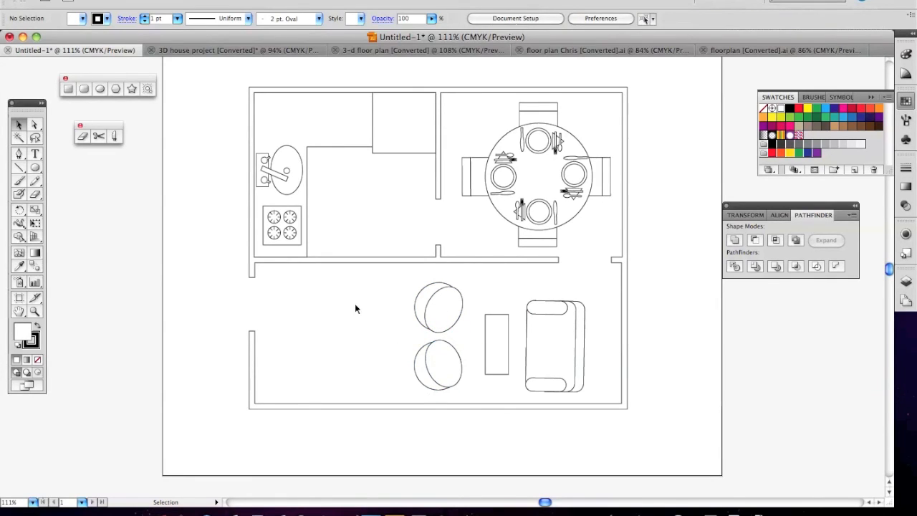
- Move the coffee table slightly up and left, between the armchairs and the sofa
drag(499, 345, 494, 340)
click(202, 282)
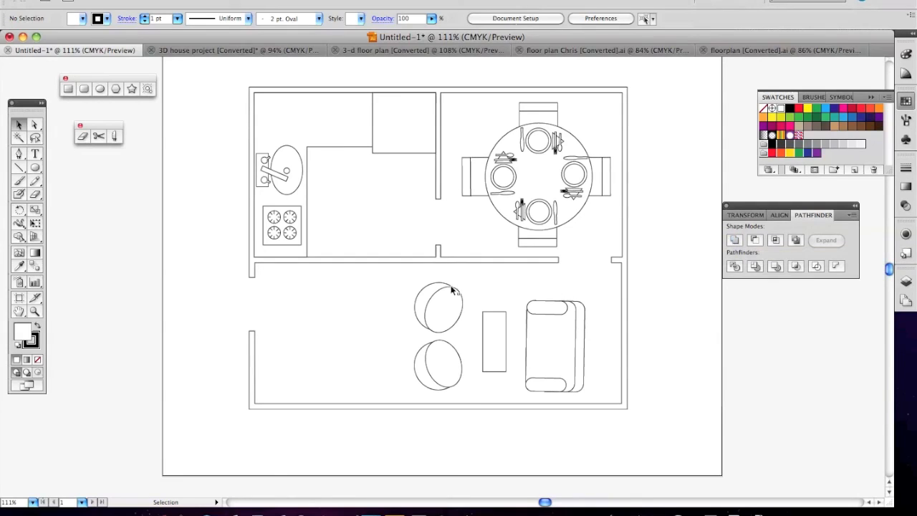
key(space)
drag(197, 235, 500, 245)
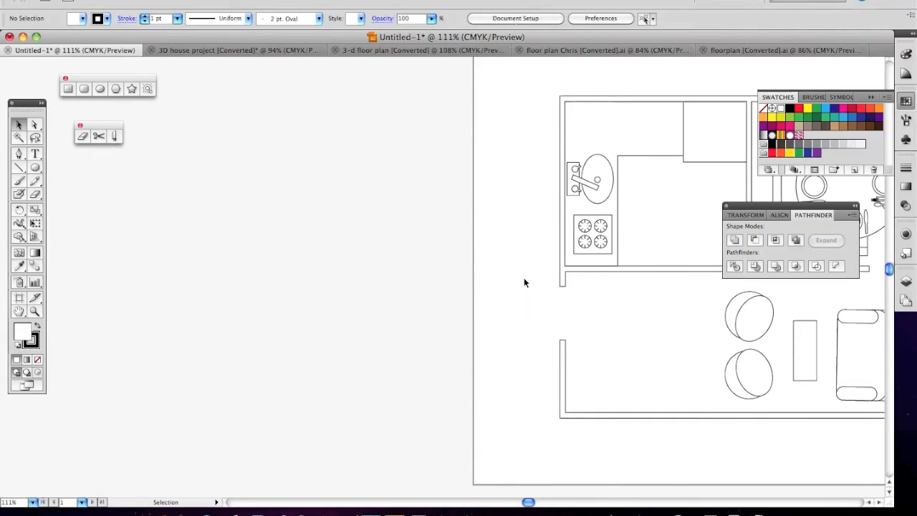
drag(553, 323, 260, 322)
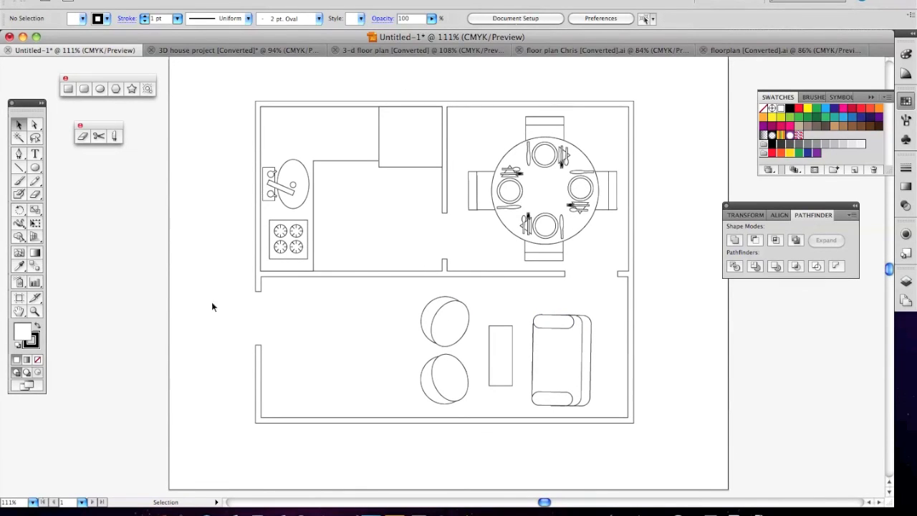
drag(168, 293, 522, 316)
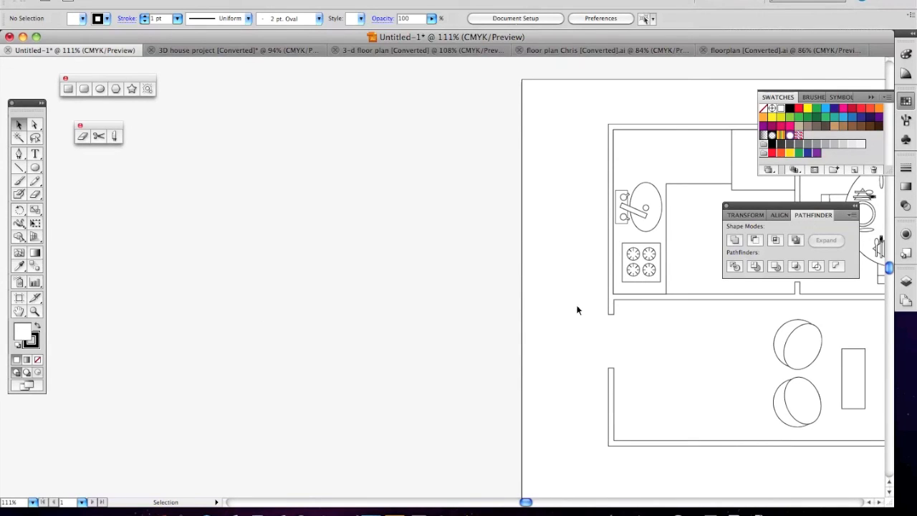
drag(420, 284, 109, 262)
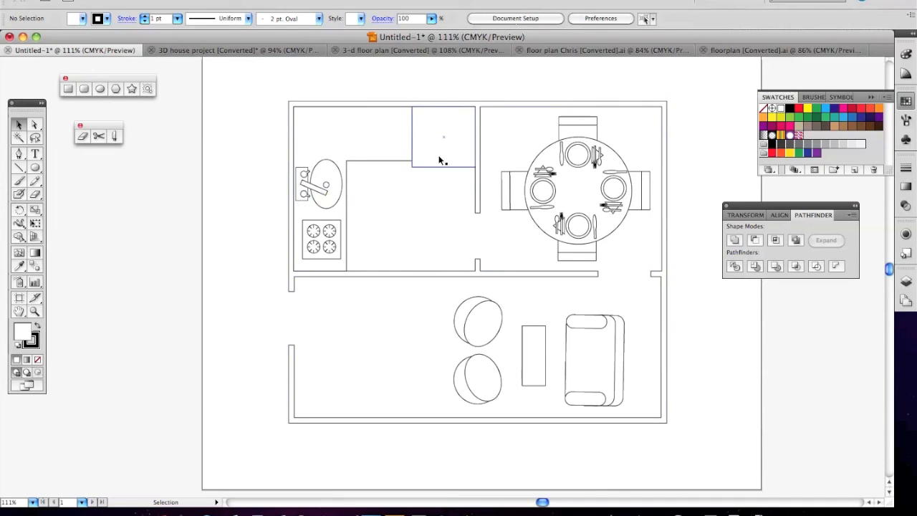
- Examine the furnished room in the 3-d floor plan document and the four-room house in the 3D house project document
click(445, 51)
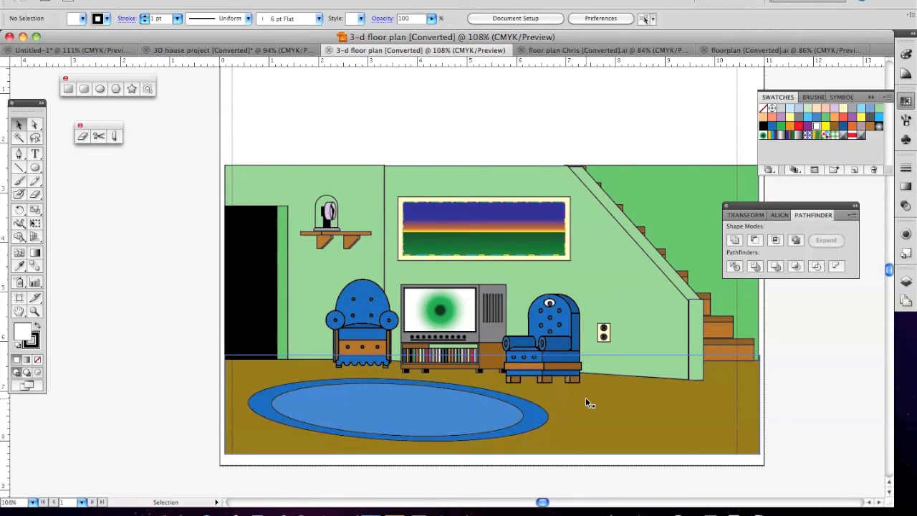
click(265, 50)
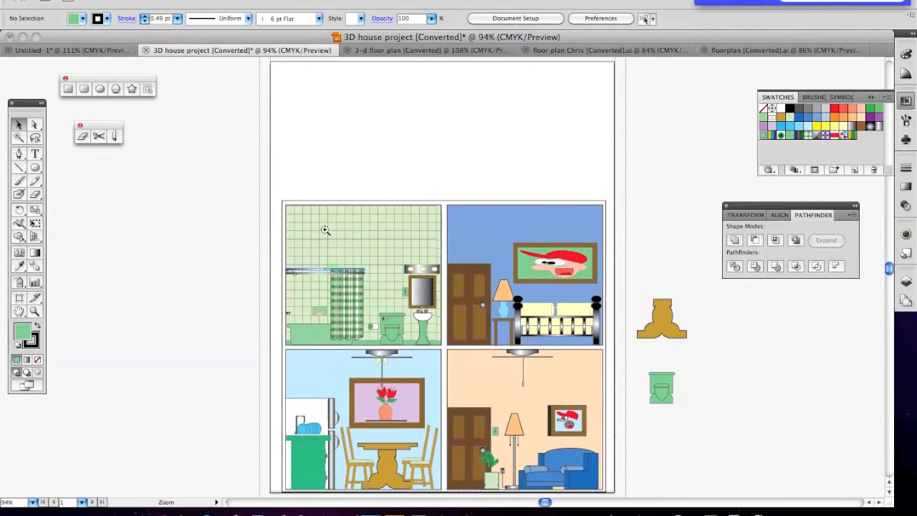
key(super+space)
drag(256, 170, 624, 478)
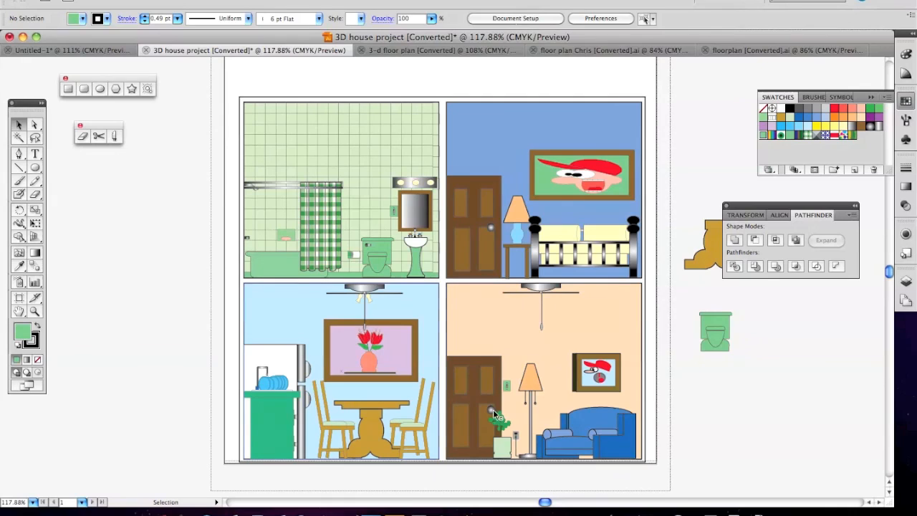
- Examine the blue armchair in the house project's living room up close, then view the whole page again
key(a)
key(z)
drag(505, 369, 675, 489)
key(v)
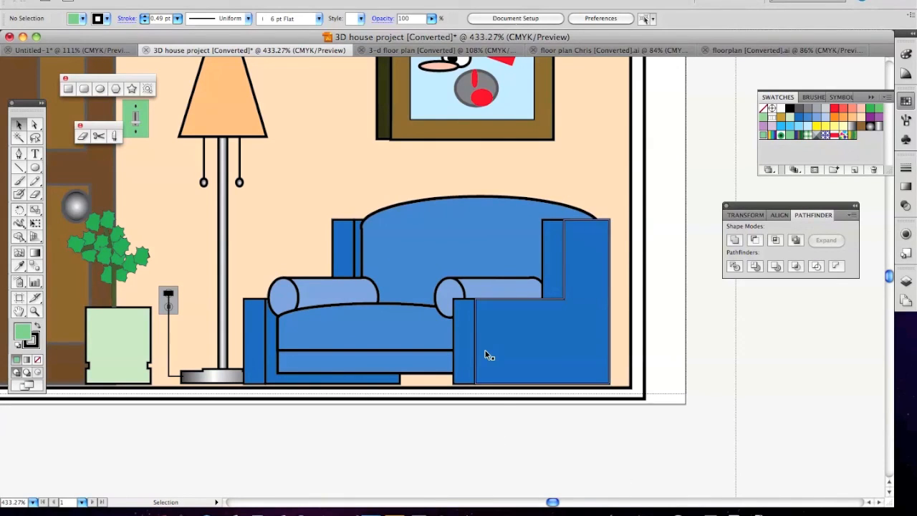
key(super+0)
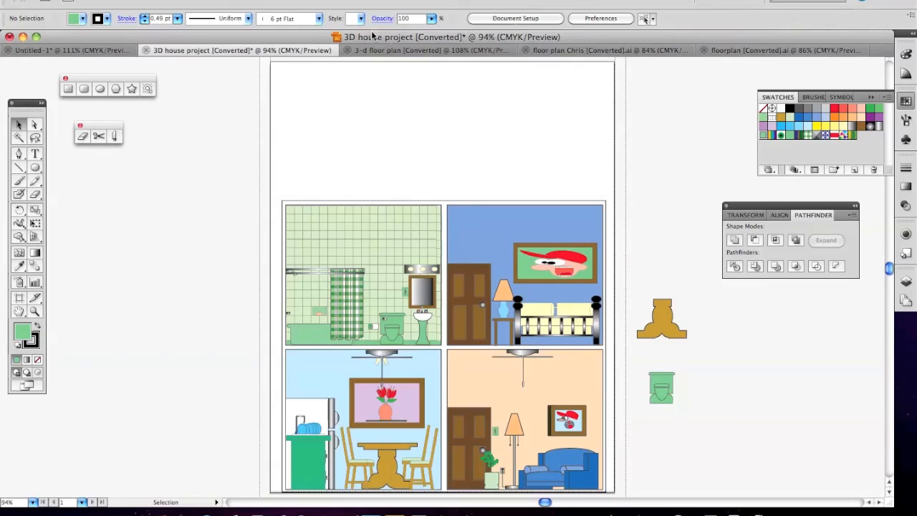
- Compare the untitled floor plan with the 3D house project and inspect the furniture and fixtures in its four rooms at 200%
click(108, 52)
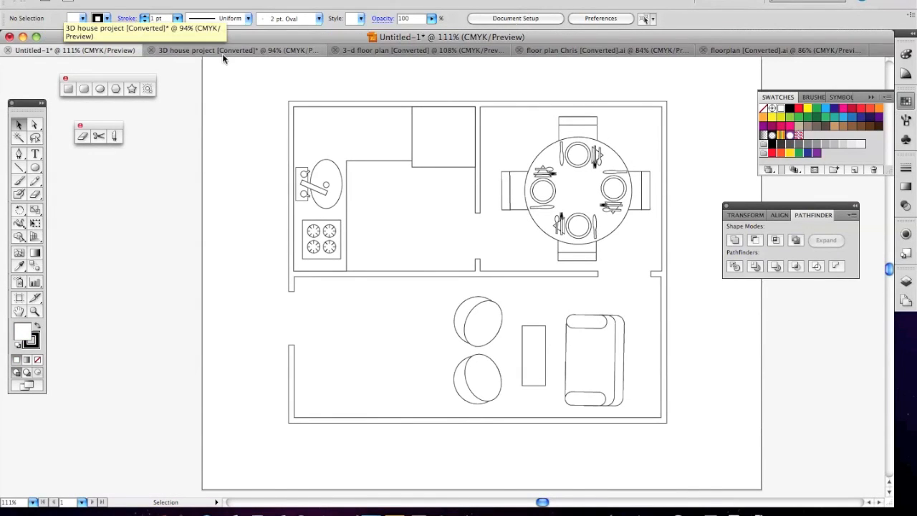
click(242, 50)
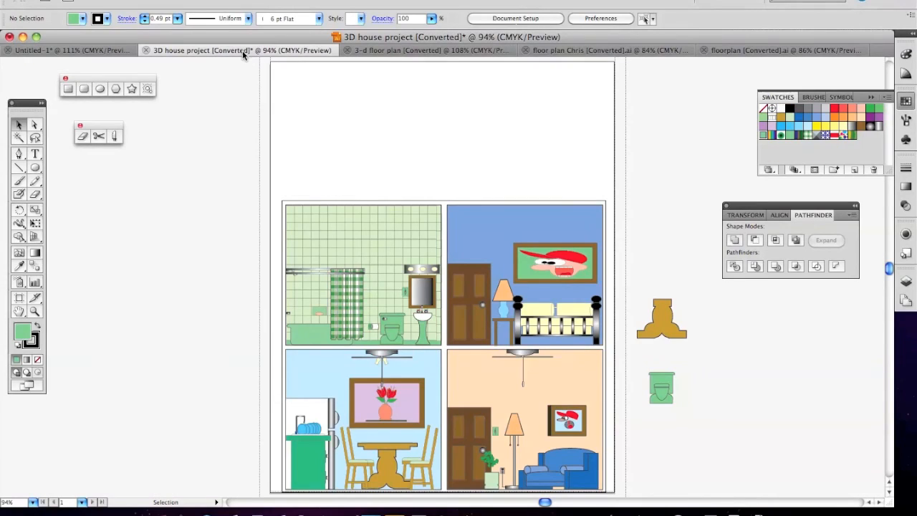
key(space)
key(super+equal)
key(super+equal)
key(super+equal)
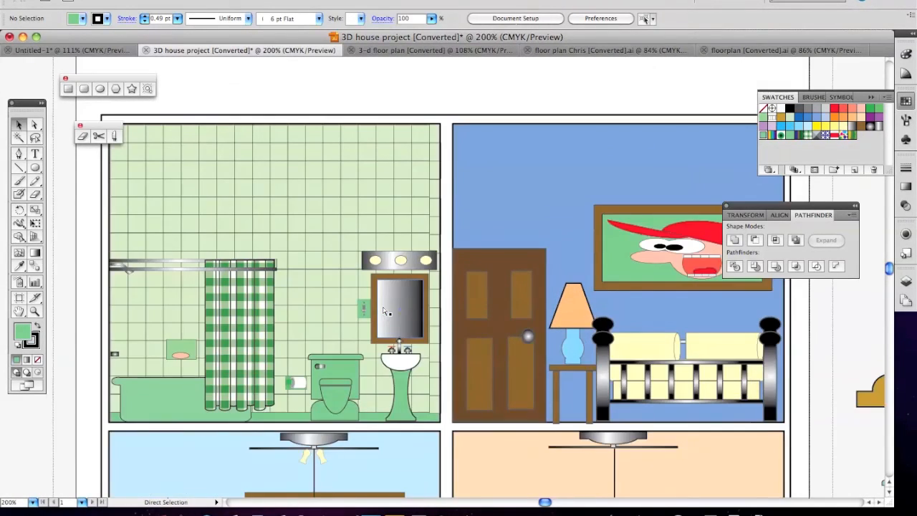
drag(338, 307, 332, 138)
drag(357, 293, 345, 139)
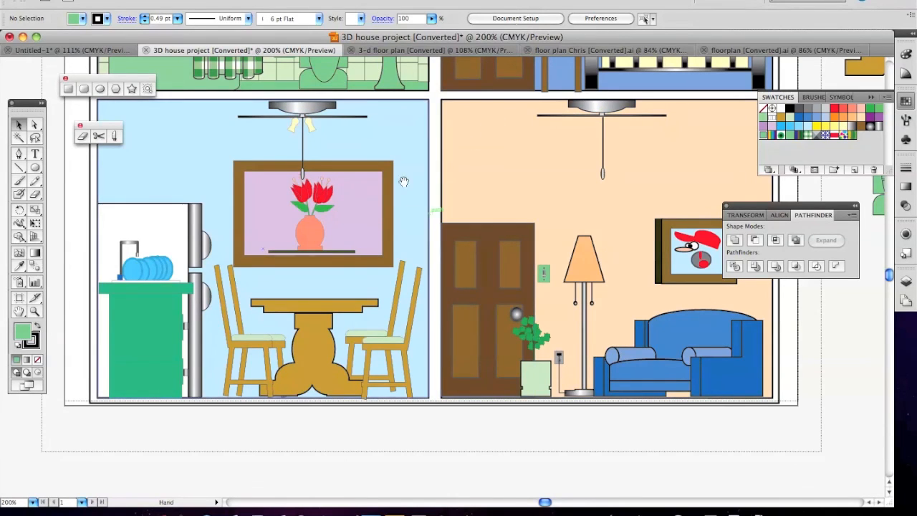
drag(389, 148, 314, 317)
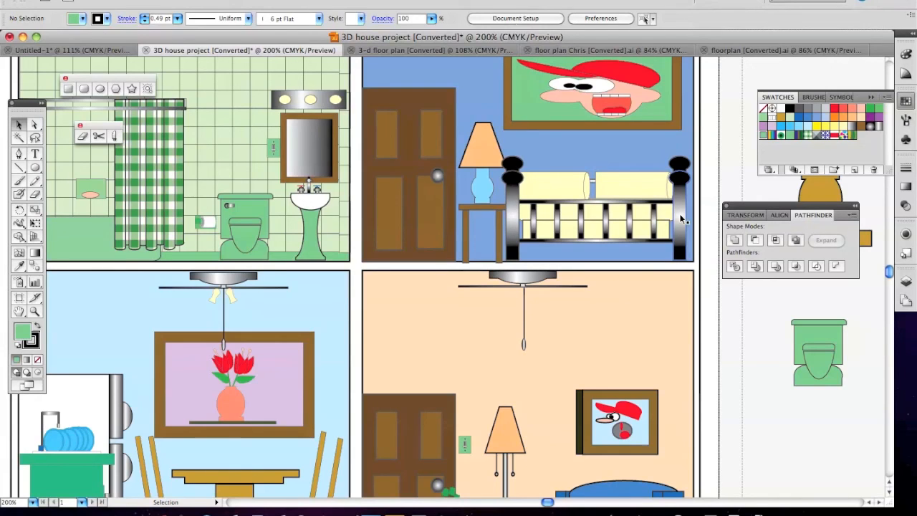
- Compare the untitled floor plan with the two finished, coloured top-view floor plan documents
click(115, 50)
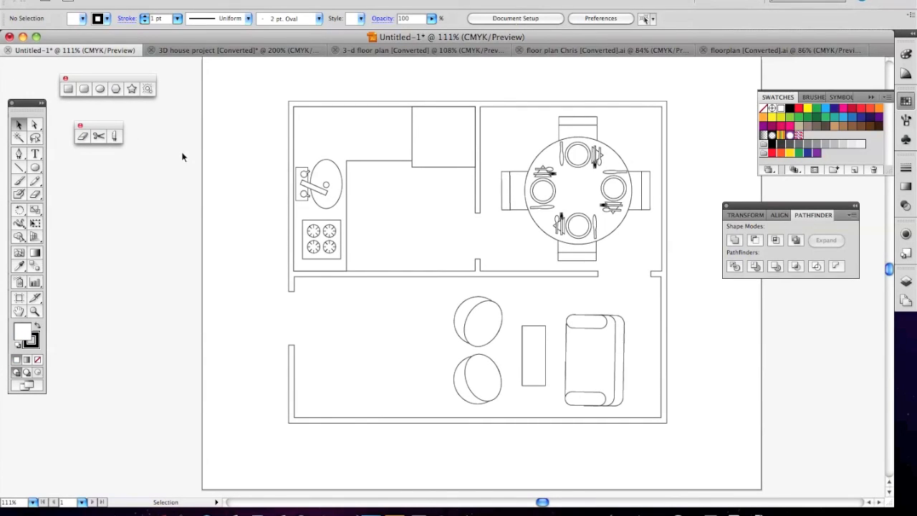
click(653, 50)
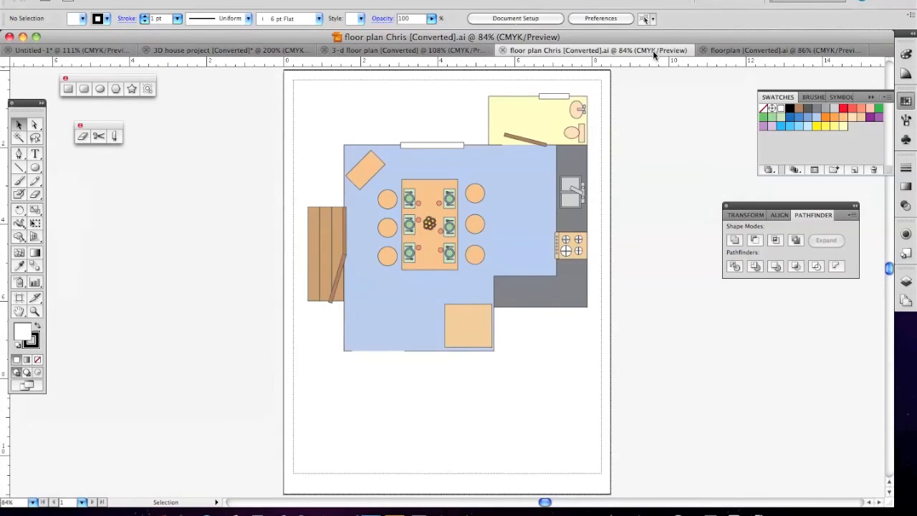
click(779, 50)
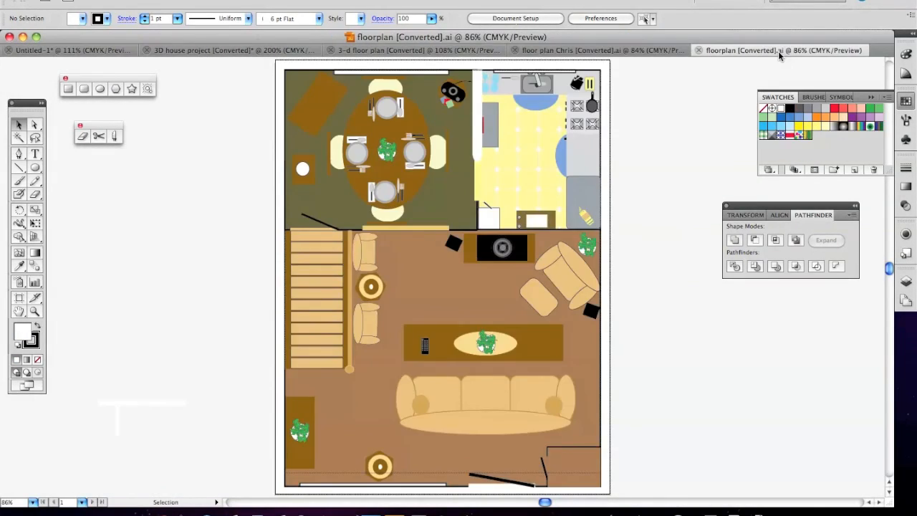